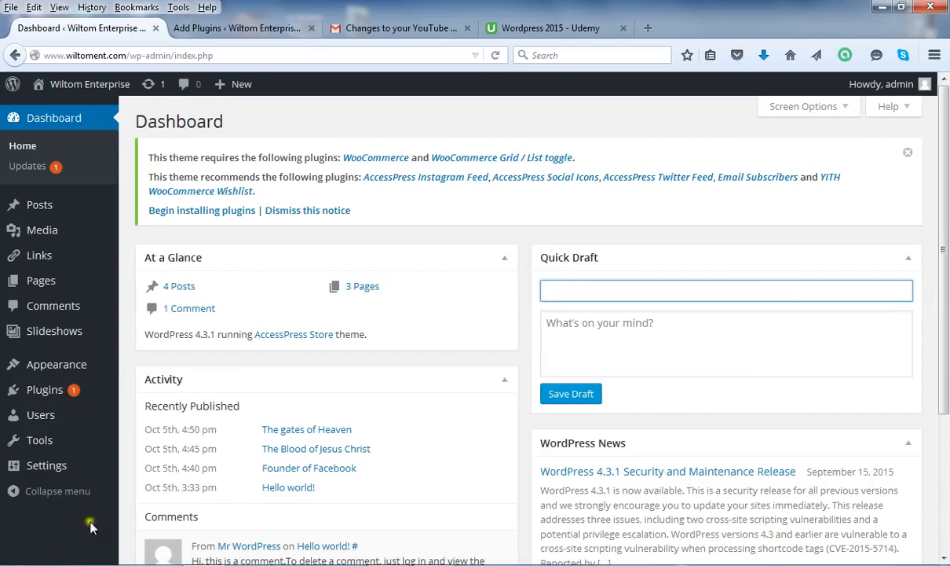
Go to Plugins > Add New to reach the Add Plugins page
mouse_move(47, 390)
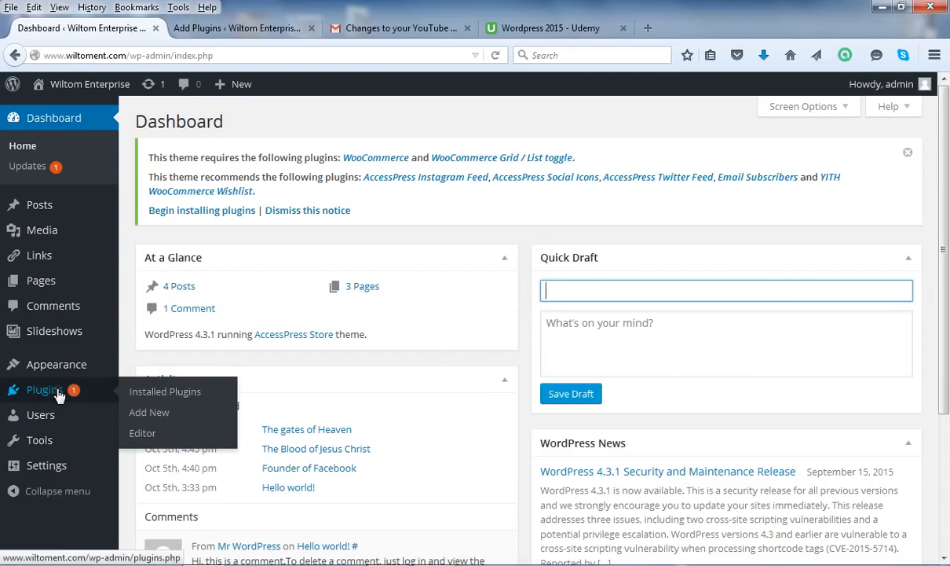
click(158, 417)
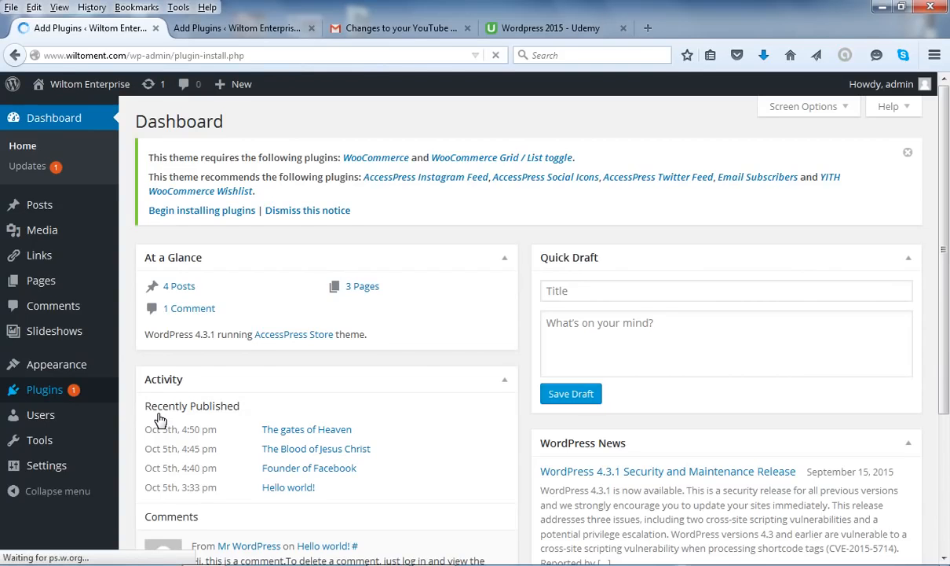
click(157, 416)
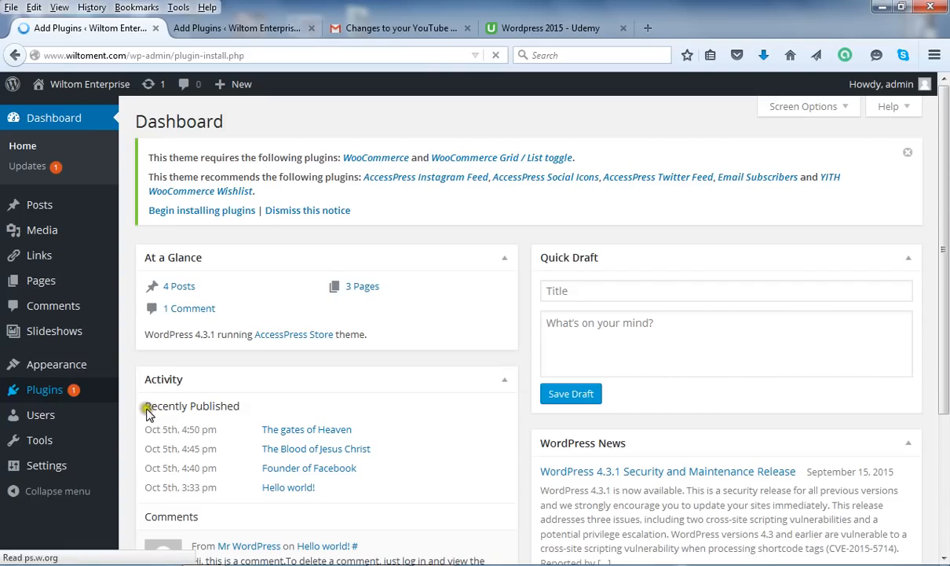
click(149, 414)
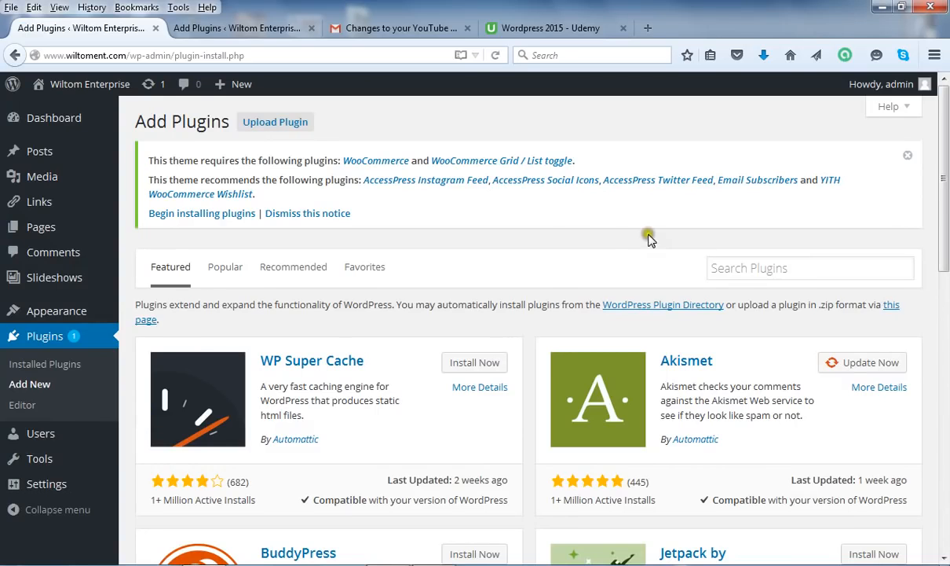
Search the plugin directory for 'visual form builder' and browse the results
click(781, 264)
click(727, 268)
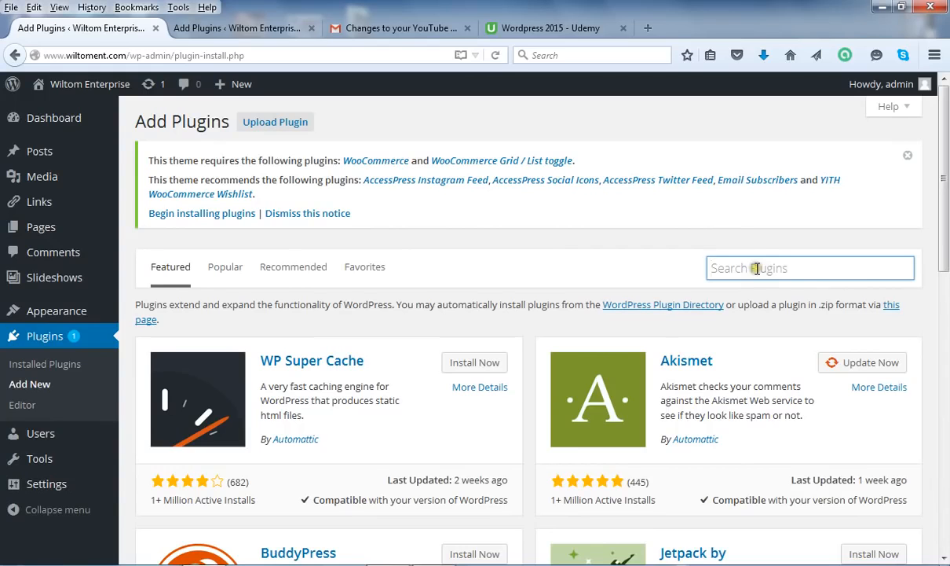
click(761, 274)
text(v)
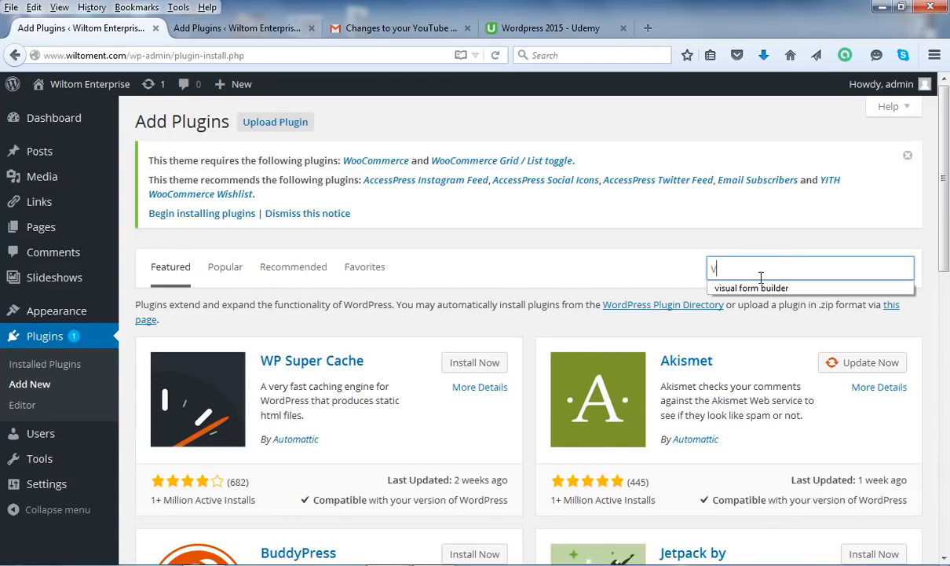
text(isual form builder)
key(Return)
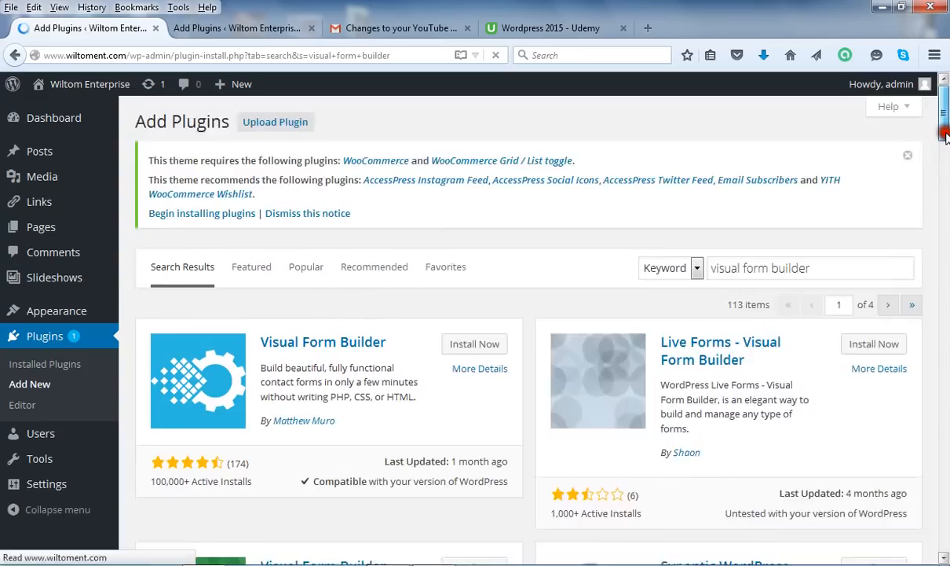
drag(945, 132, 945, 168)
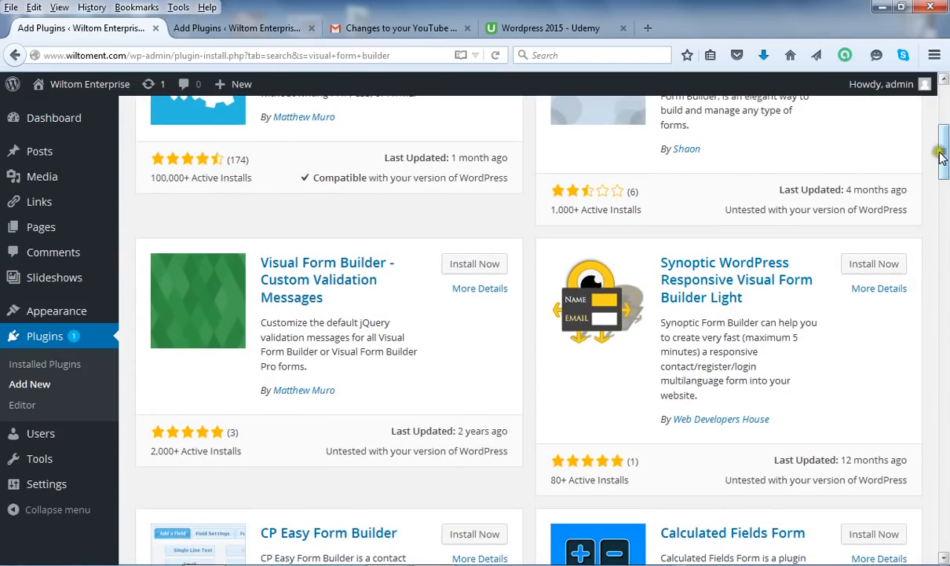
drag(945, 151, 945, 117)
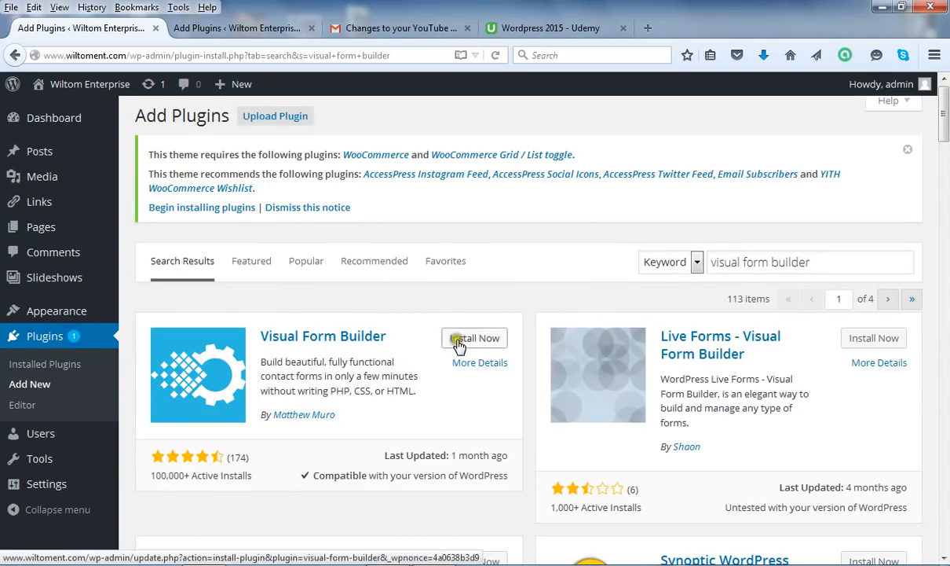
Install the Visual Form Builder 2.8.6 plugin and activate it
click(500, 341)
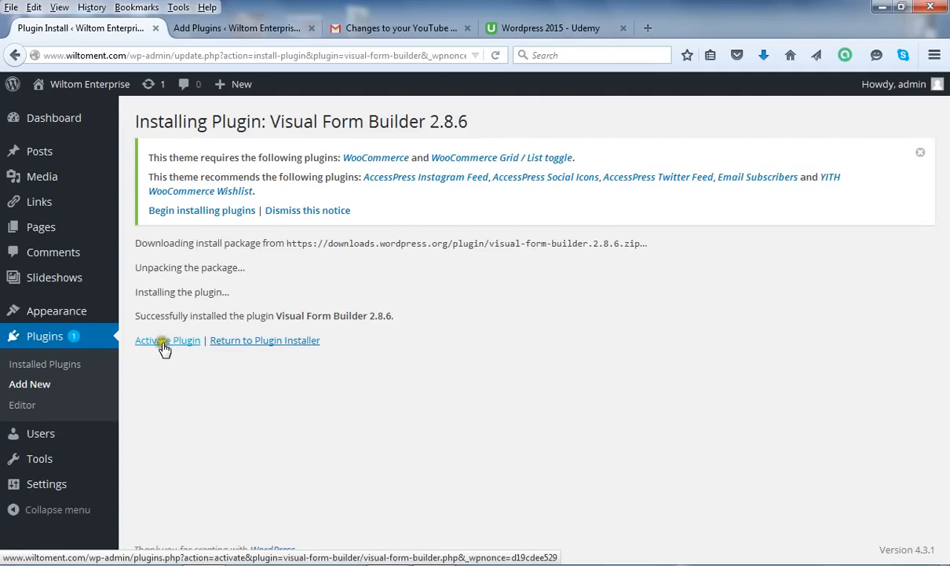
click(163, 344)
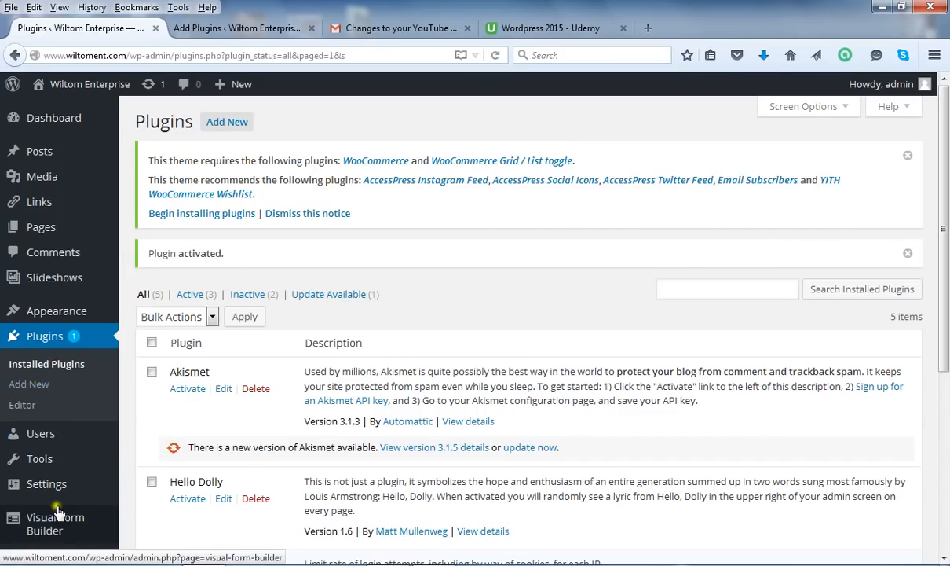
Open Visual Form Builder > Settings to show the Global Settings page
mouse_move(57, 512)
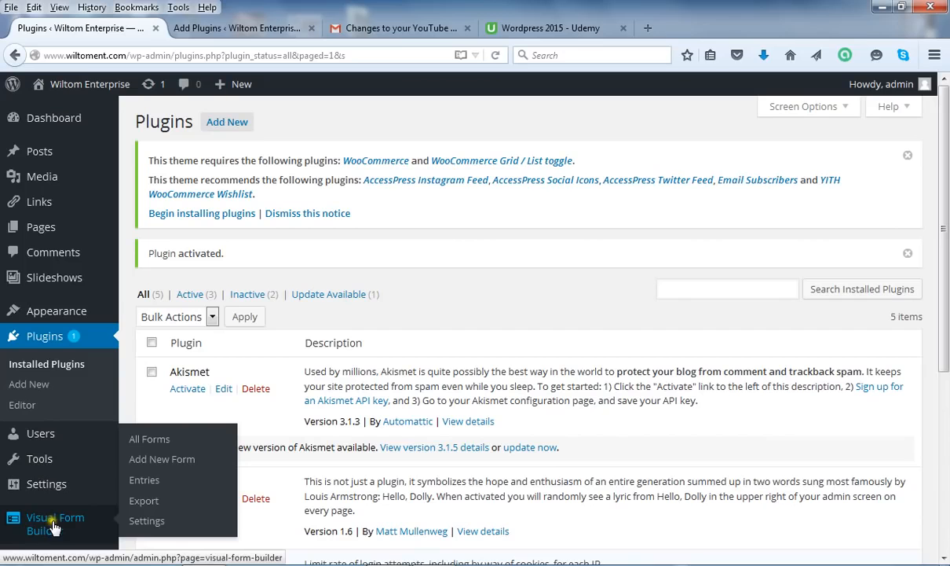
click(162, 523)
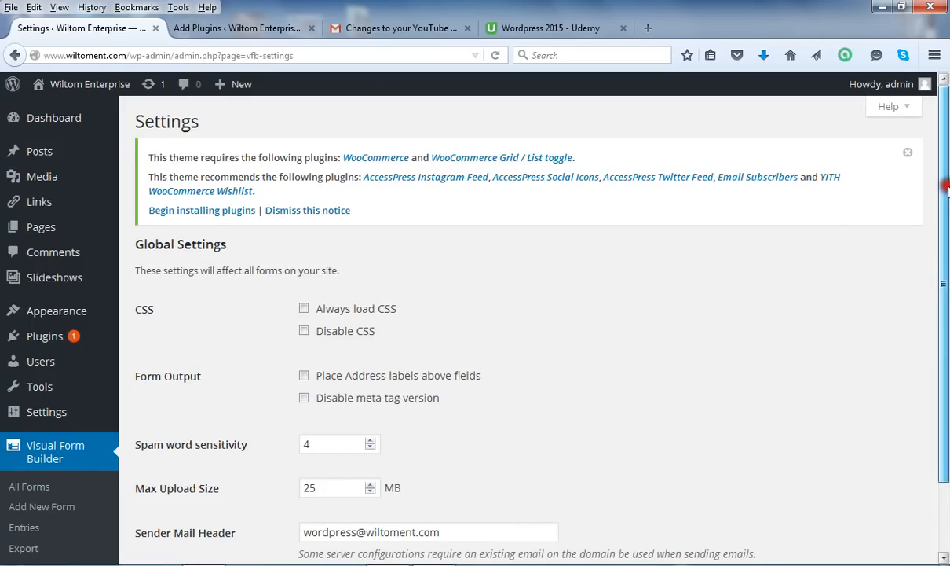
Change the Max Upload Size from 25 to 250 MB
drag(946, 189, 947, 228)
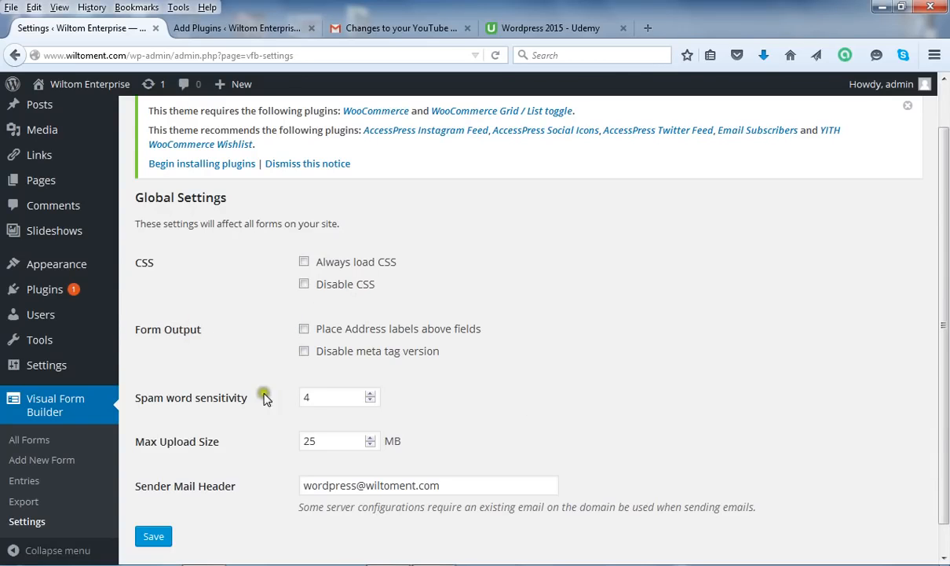
drag(941, 290, 941, 318)
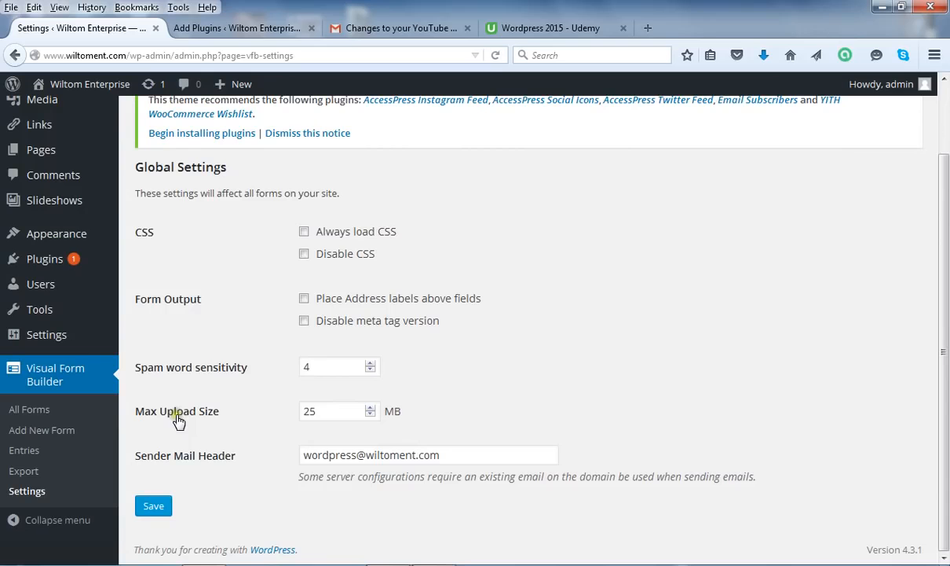
click(352, 409)
text(0)
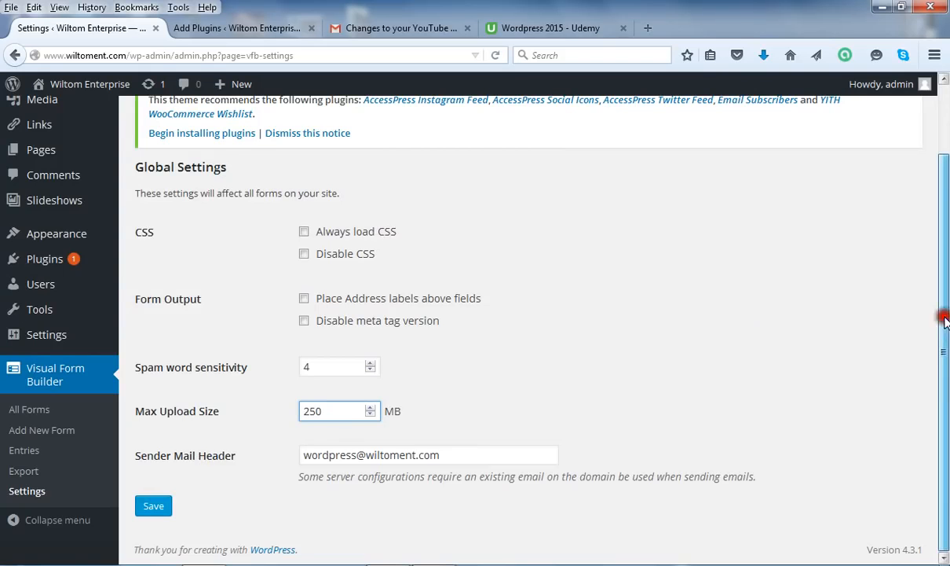
click(946, 410)
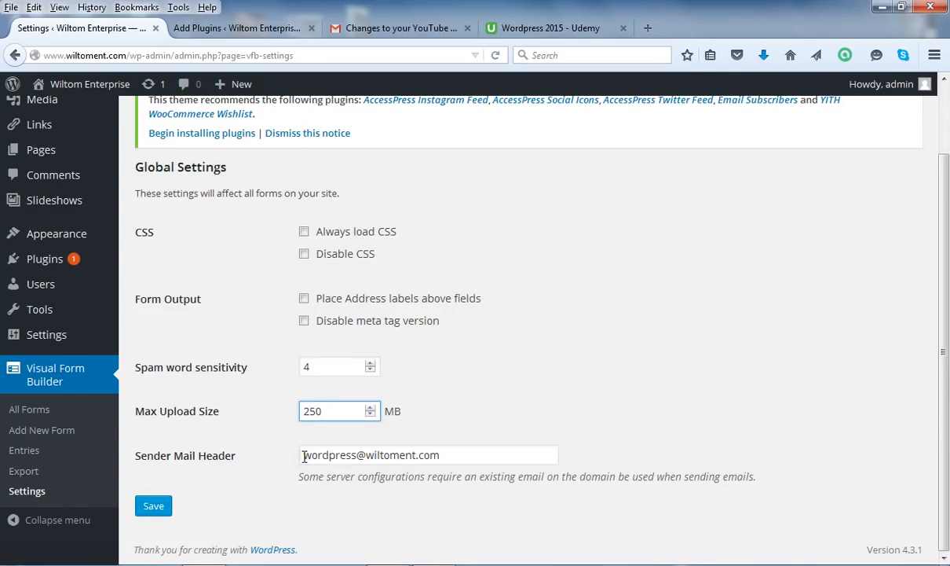
Replace the Sender Mail Header address with the owner's own Gmail address
drag(304, 456, 358, 454)
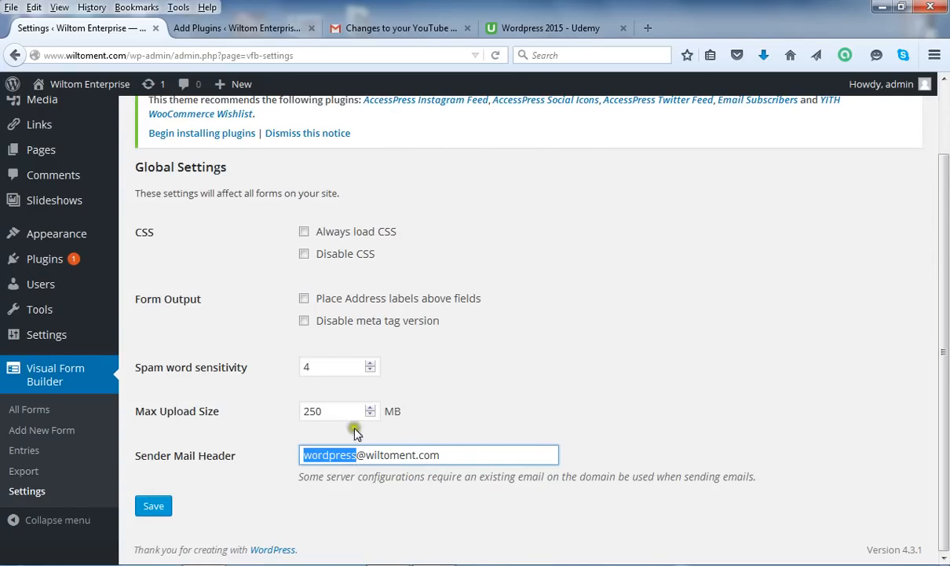
drag(449, 454, 306, 465)
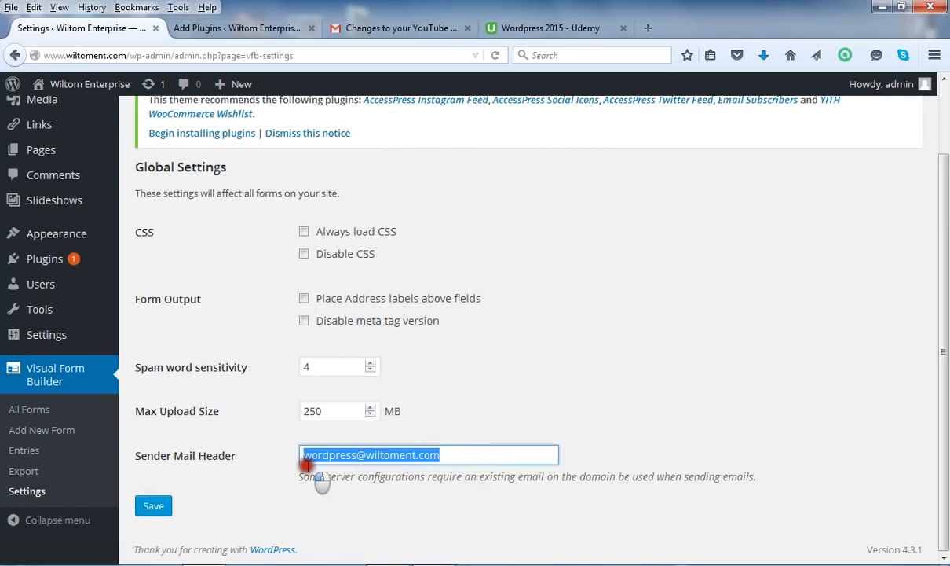
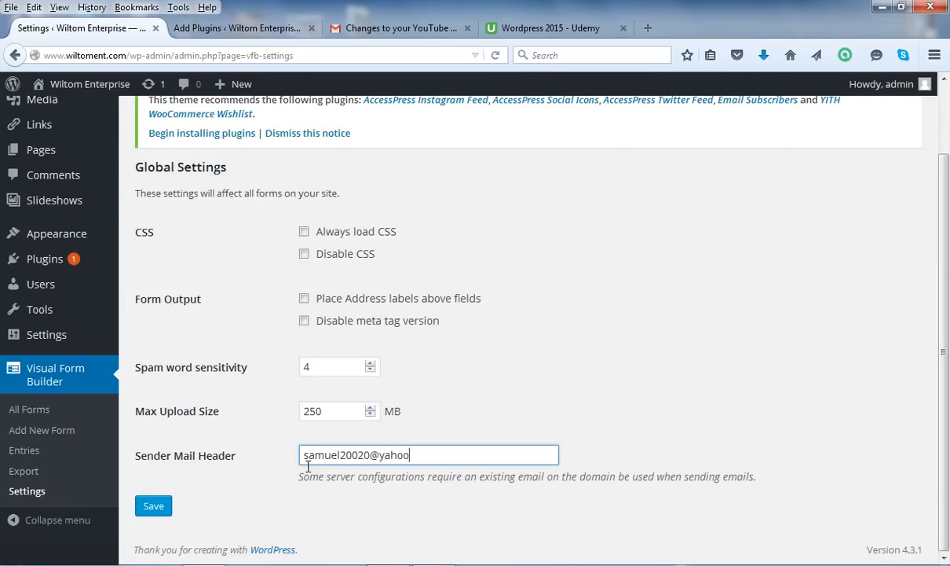
drag(434, 455, 262, 465)
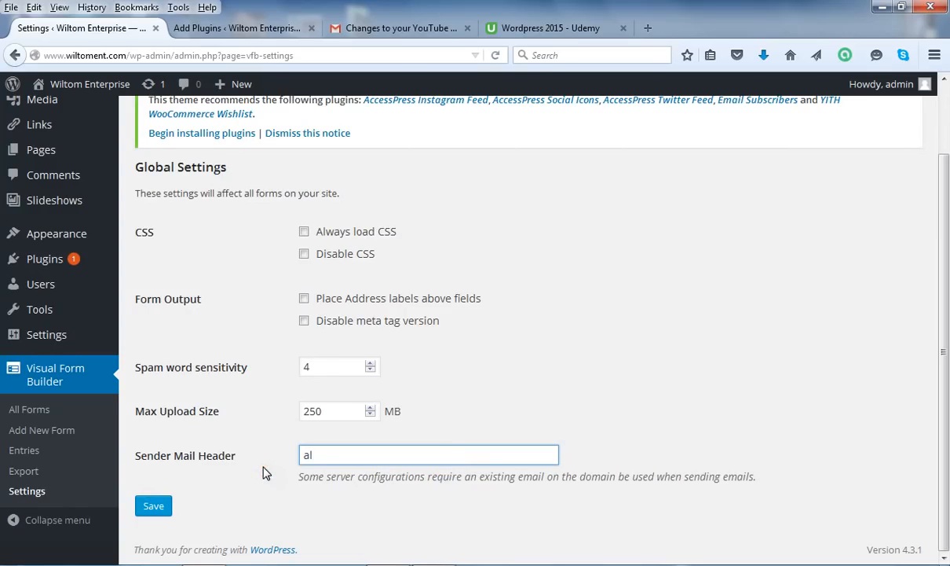
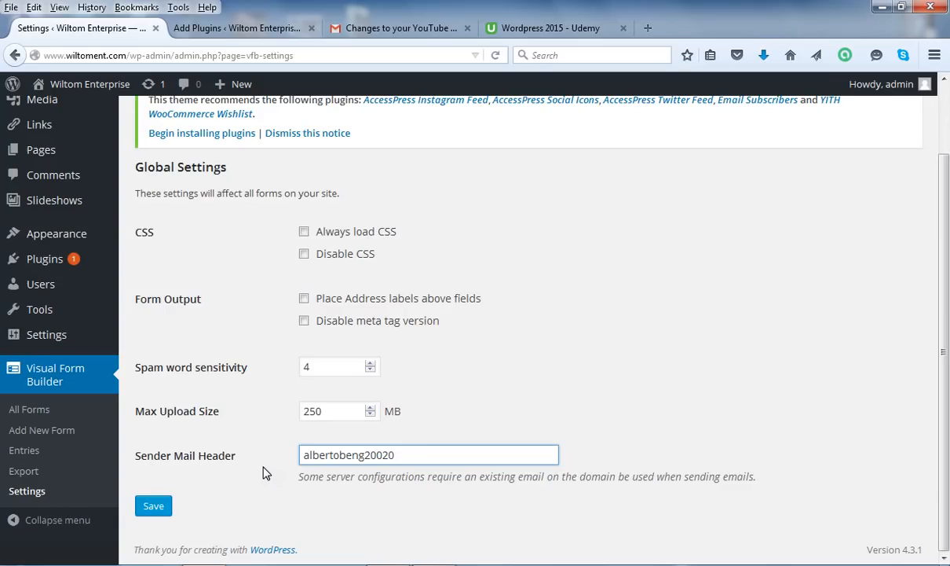
drag(946, 420, 629, 409)
Save the global settings, then go to Visual Form Builder's Add New Form page
click(154, 506)
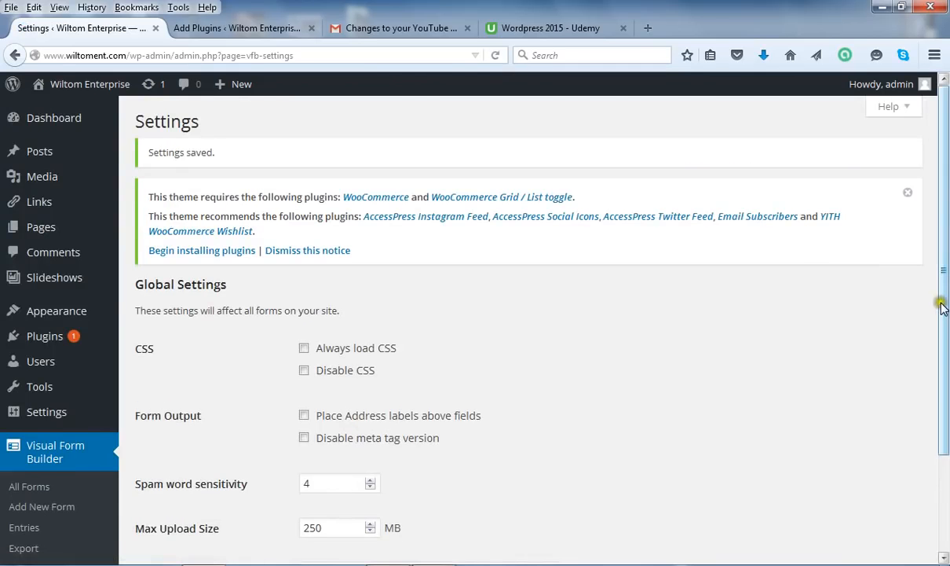
drag(944, 283, 947, 416)
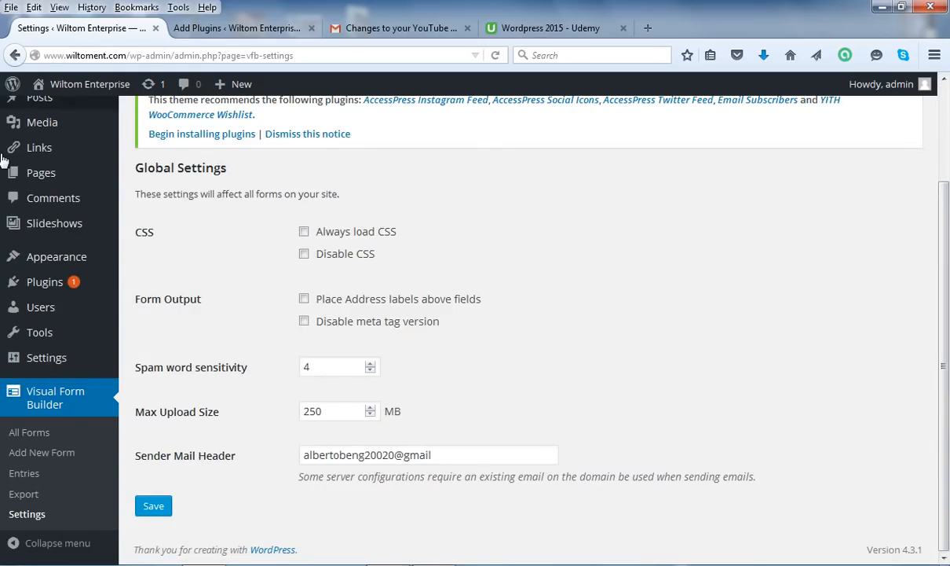
click(32, 433)
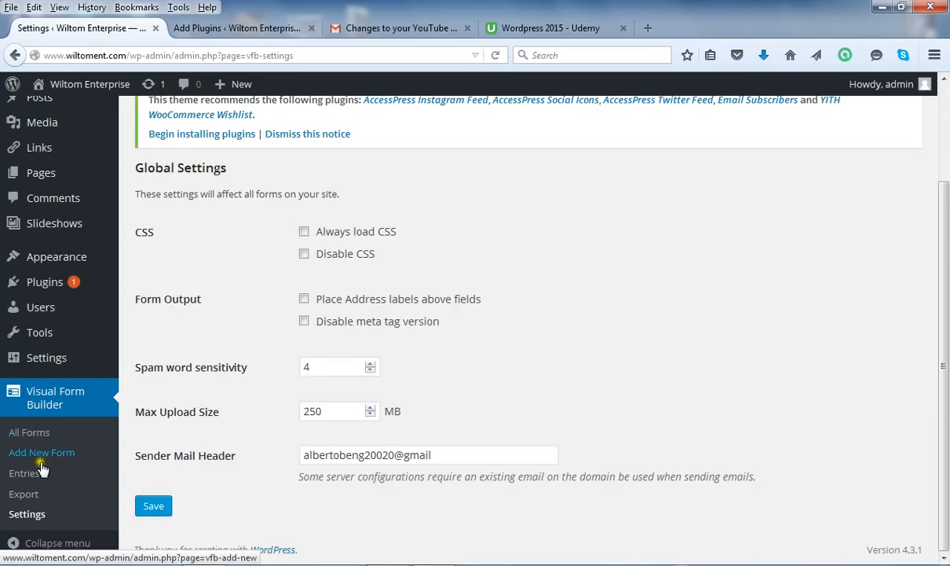
click(40, 452)
click(28, 454)
click(37, 454)
Name the new form 'Application Form'
click(40, 454)
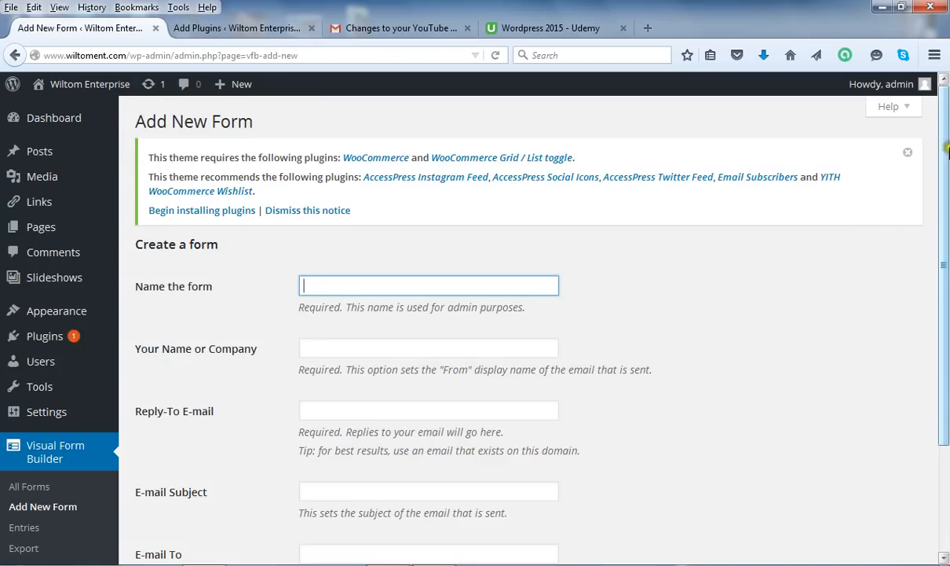
drag(945, 160, 946, 203)
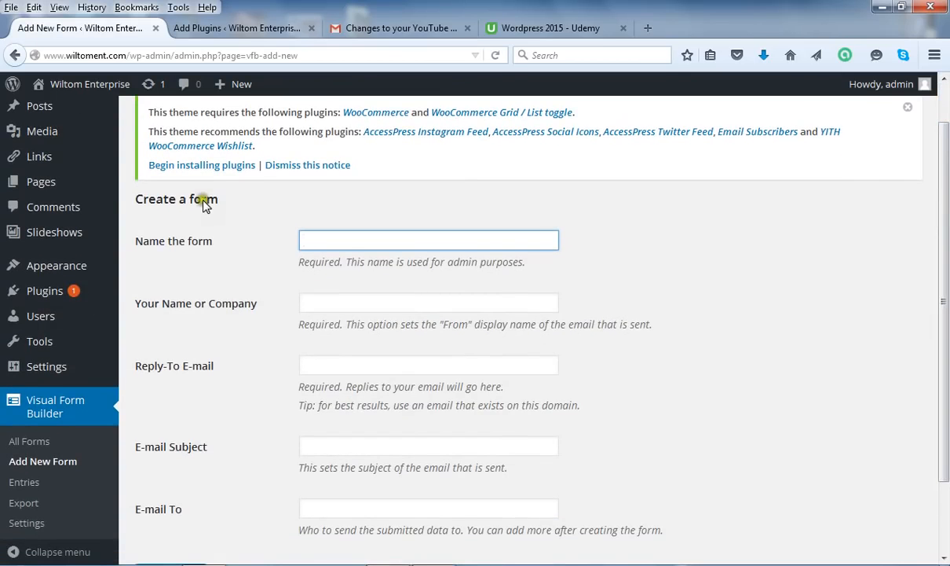
click(318, 238)
text(Applica)
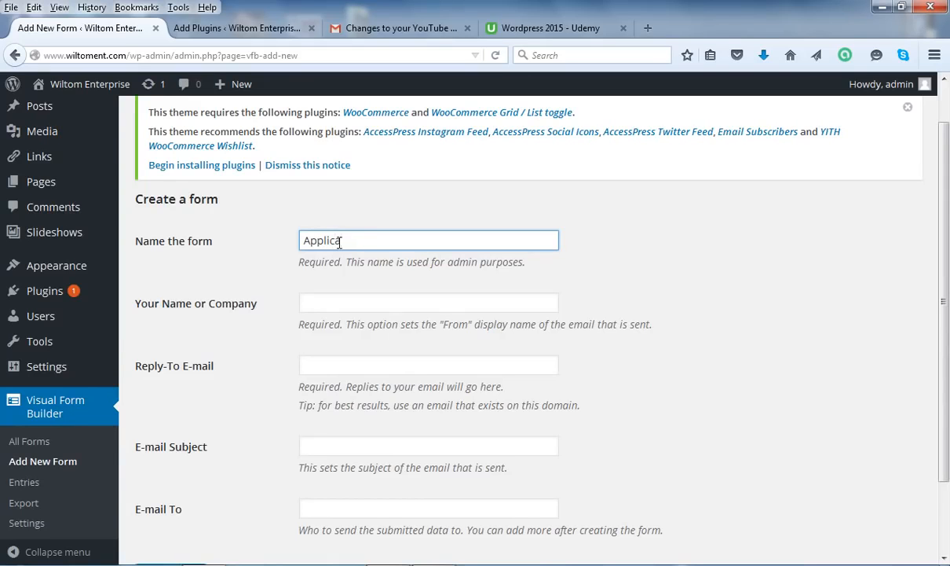
text(tion For)
text(m)
Enter 'Tuga Media' as the sender's name or company
click(323, 302)
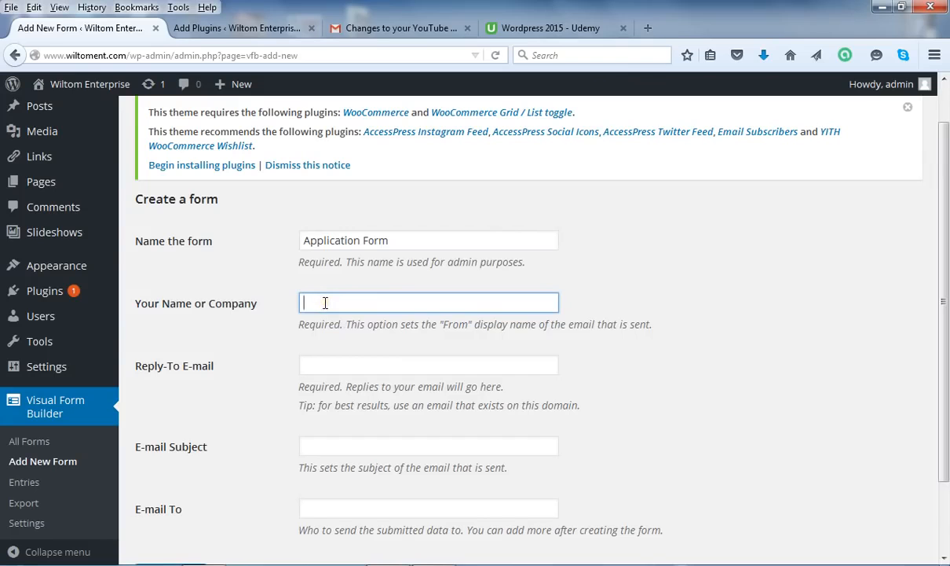
click(325, 302)
click(310, 302)
click(337, 303)
text(Tuga Media)
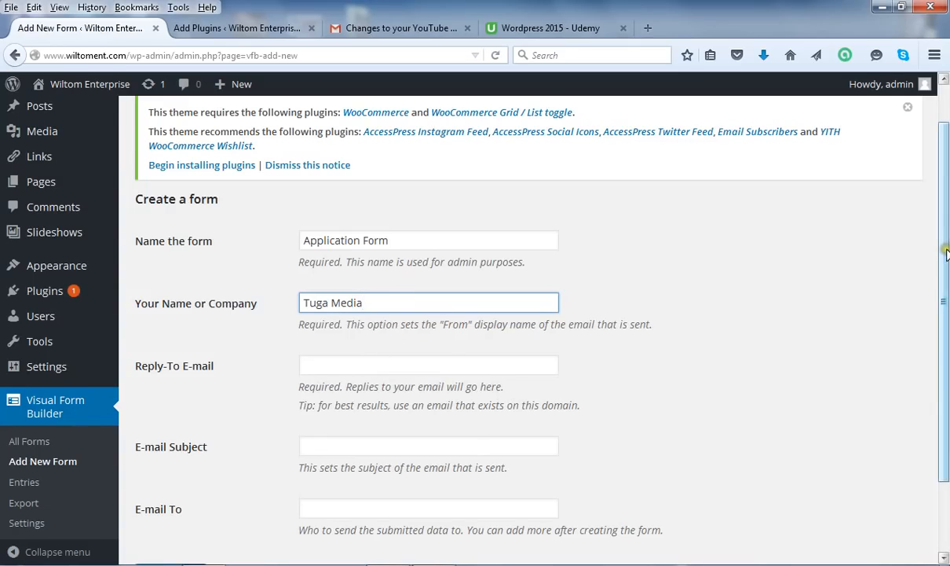
Type the owner's Gmail address into the Reply-To E-mail field
drag(947, 251, 947, 291)
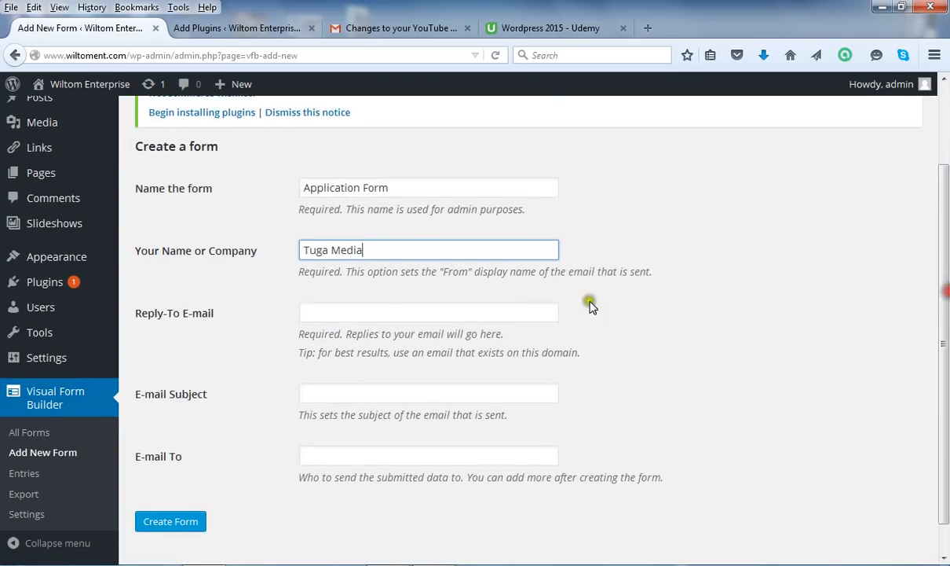
click(316, 312)
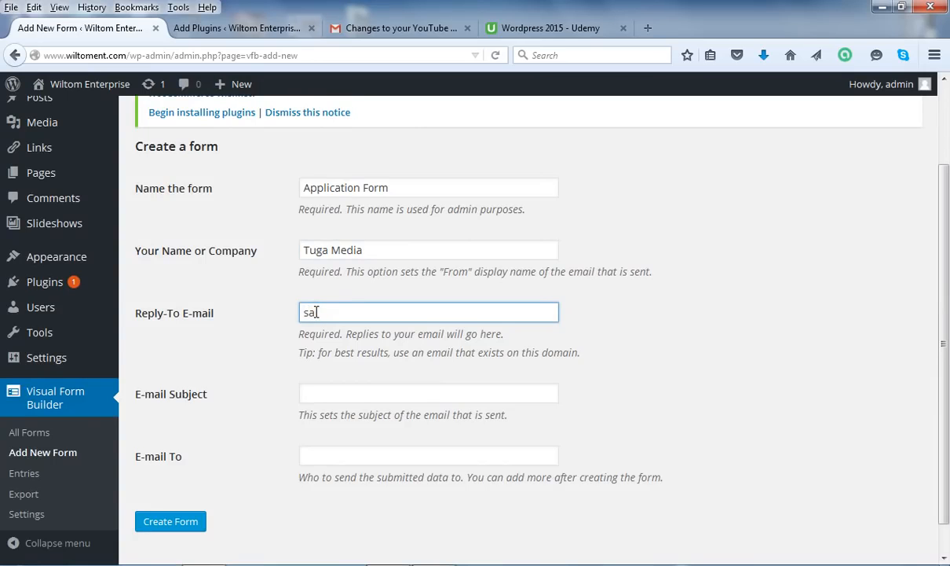
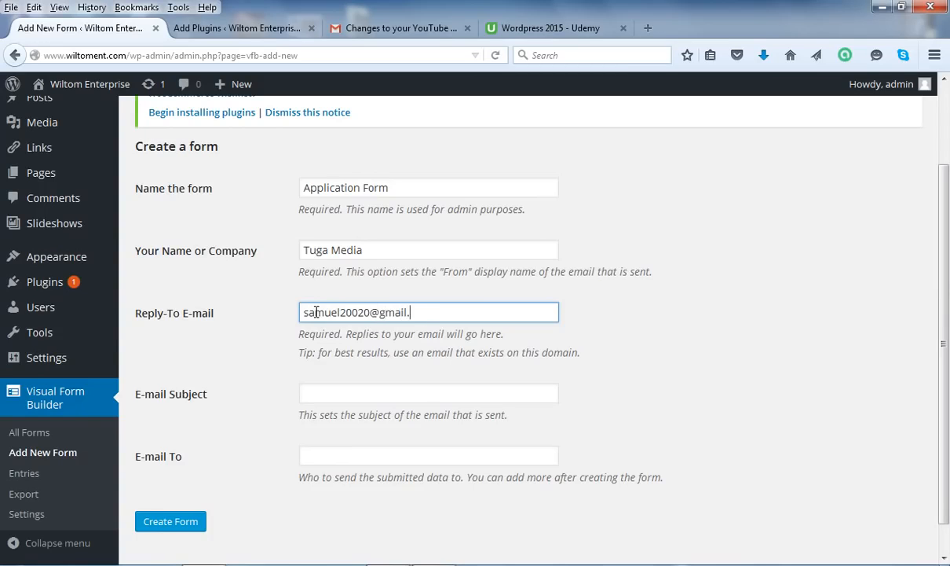
Set the notification e-mail subject to 'JOB APPLICATION'
click(351, 395)
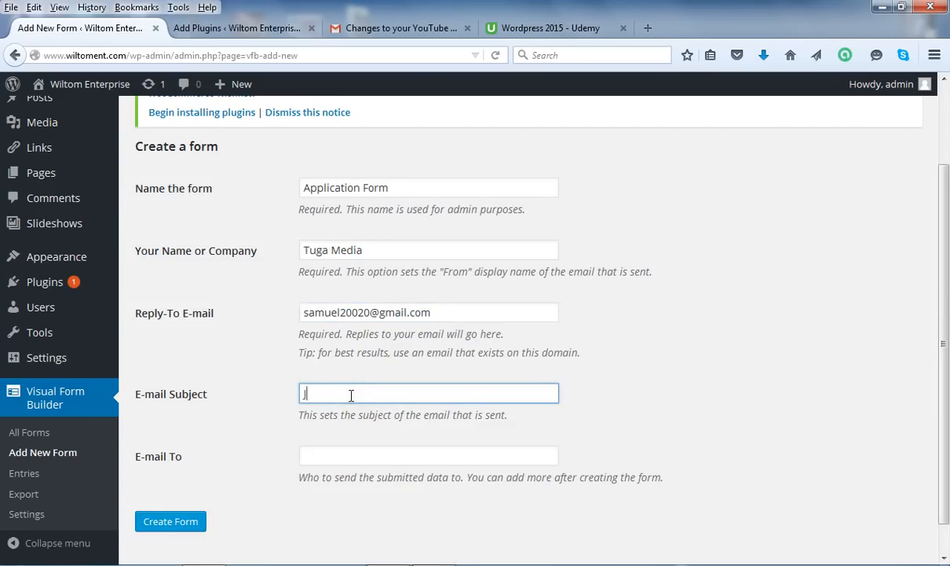
text(Job APPLICATION)
drag(322, 393, 290, 399)
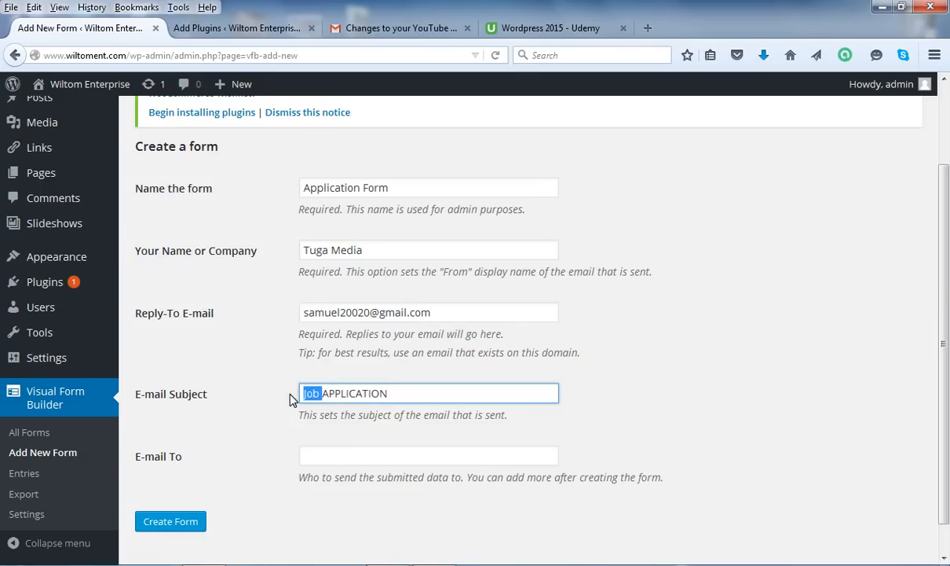
text(JOB)
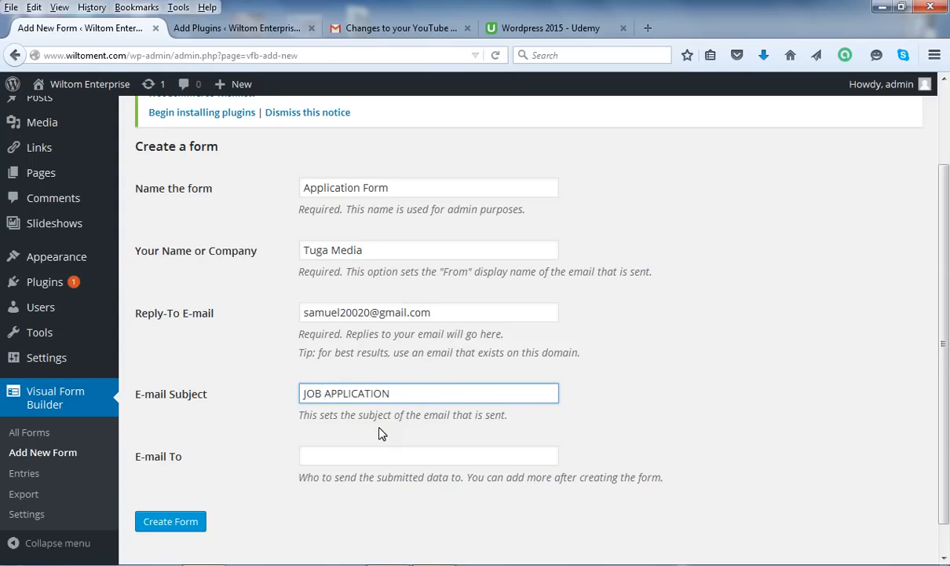
click(344, 456)
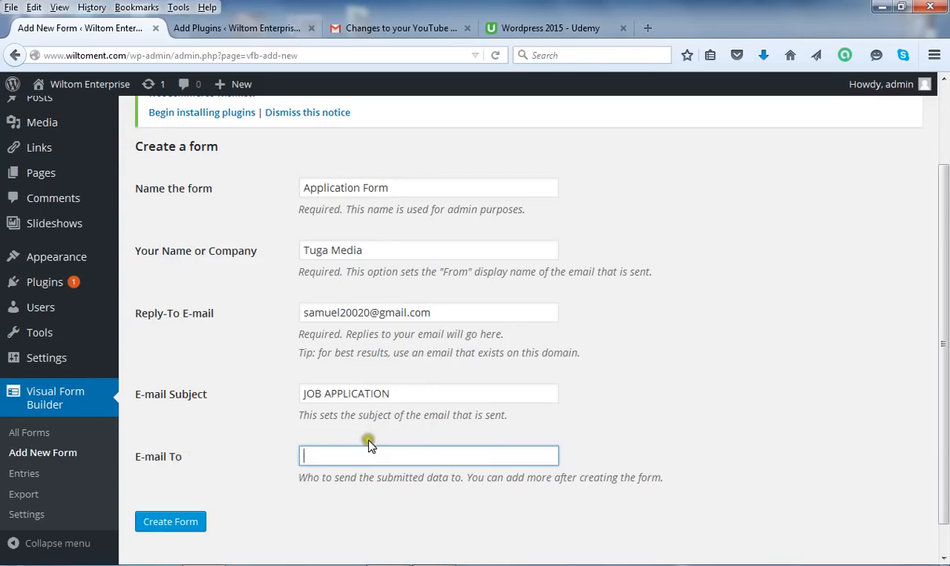
Enter the recipient's e-mail address in the E-mail To field, then submit the new Application Form
click(310, 455)
click(315, 454)
click(316, 454)
click(312, 454)
click(319, 456)
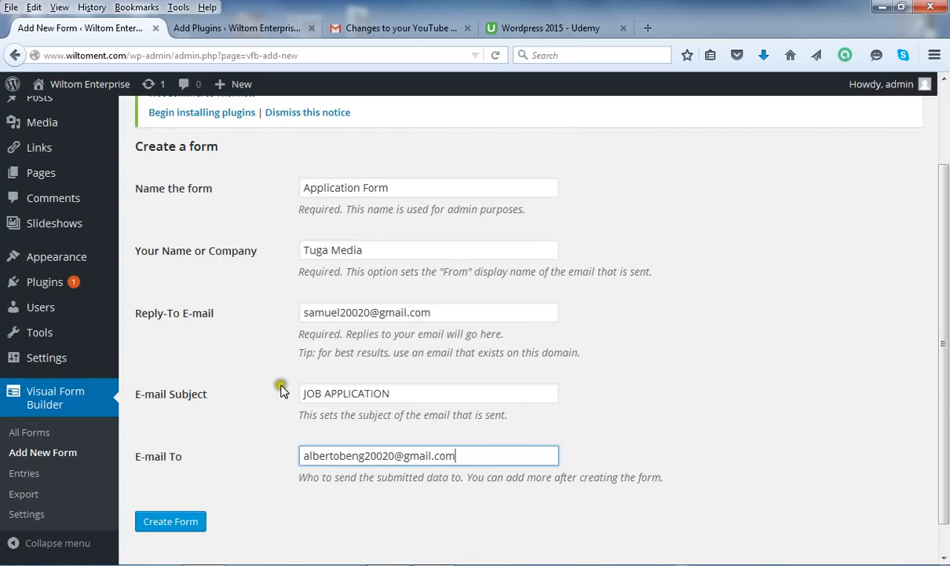
click(185, 526)
Create the Application Form and load its editor with default Fieldset, Verification and Submit items
click(185, 527)
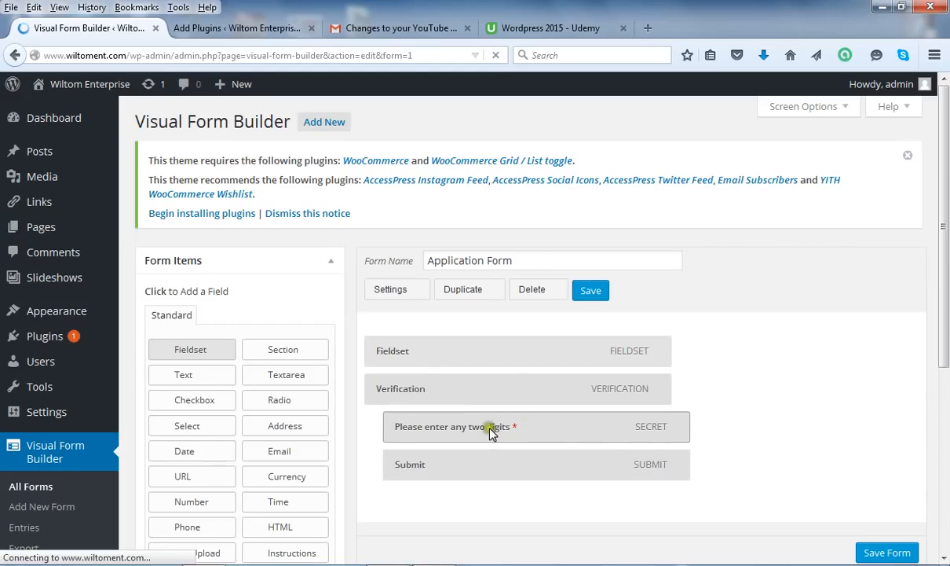
click(502, 426)
click(502, 428)
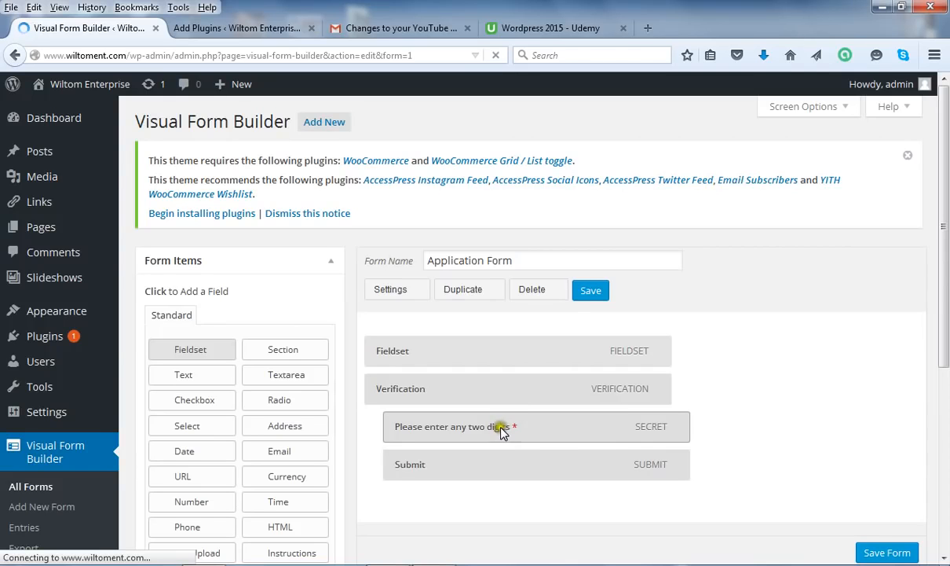
click(519, 428)
click(490, 428)
click(525, 432)
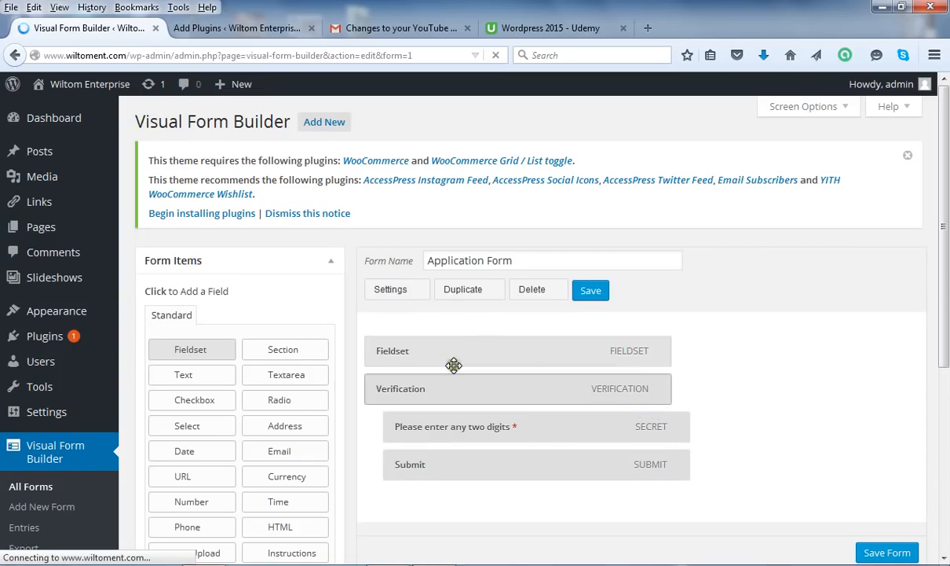
click(191, 350)
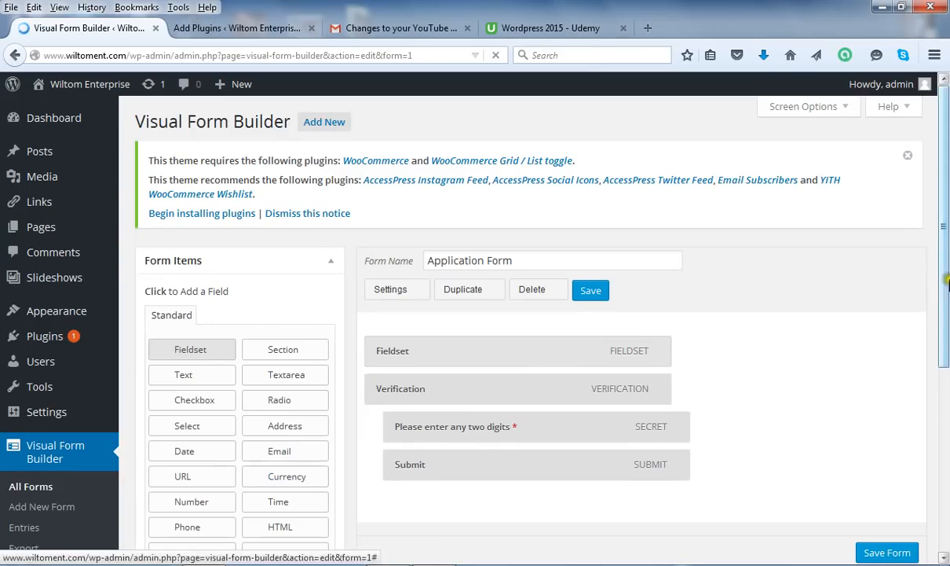
drag(947, 281, 947, 317)
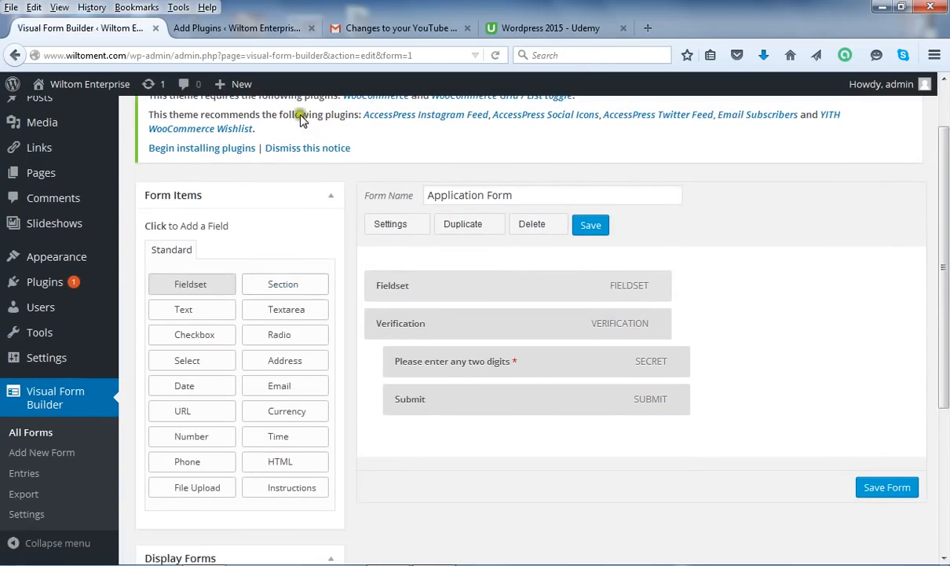
mouse_move(103, 369)
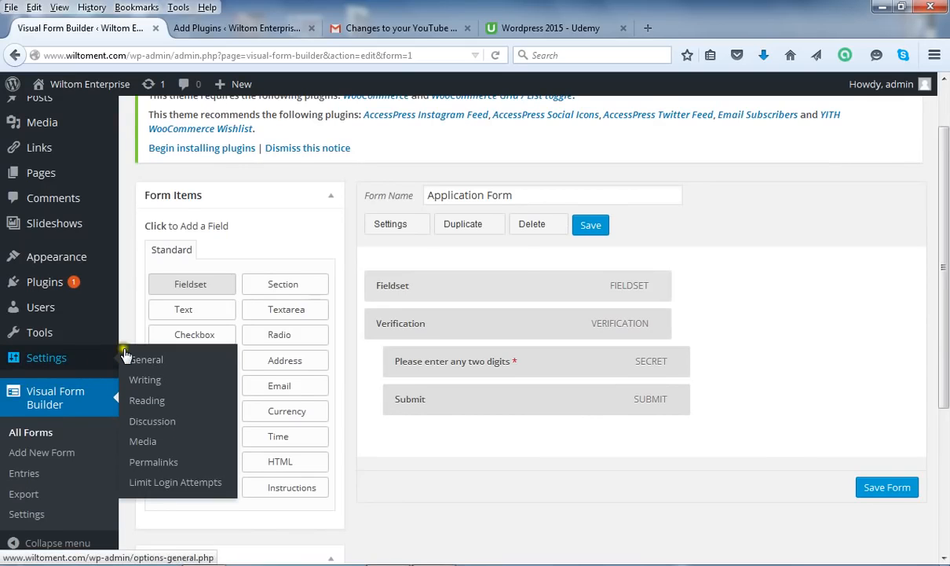
click(194, 311)
click(202, 336)
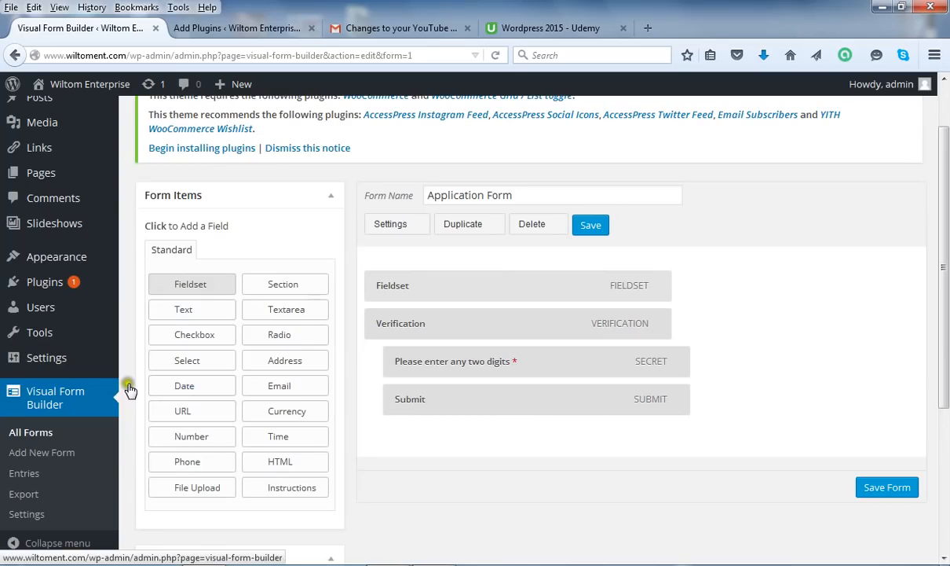
Add two Text fields from Form Items under the Fieldset, above Verification and Submit
click(192, 313)
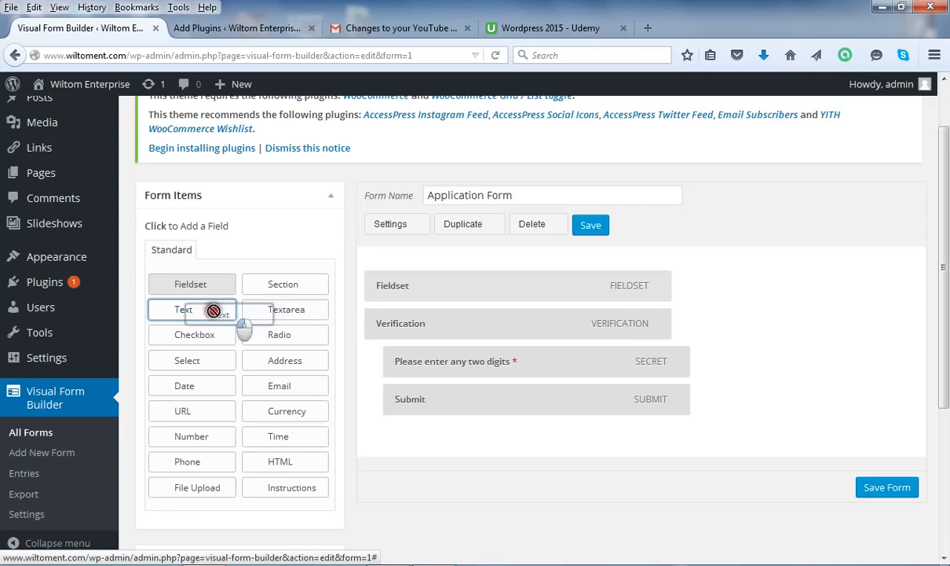
drag(189, 312, 463, 312)
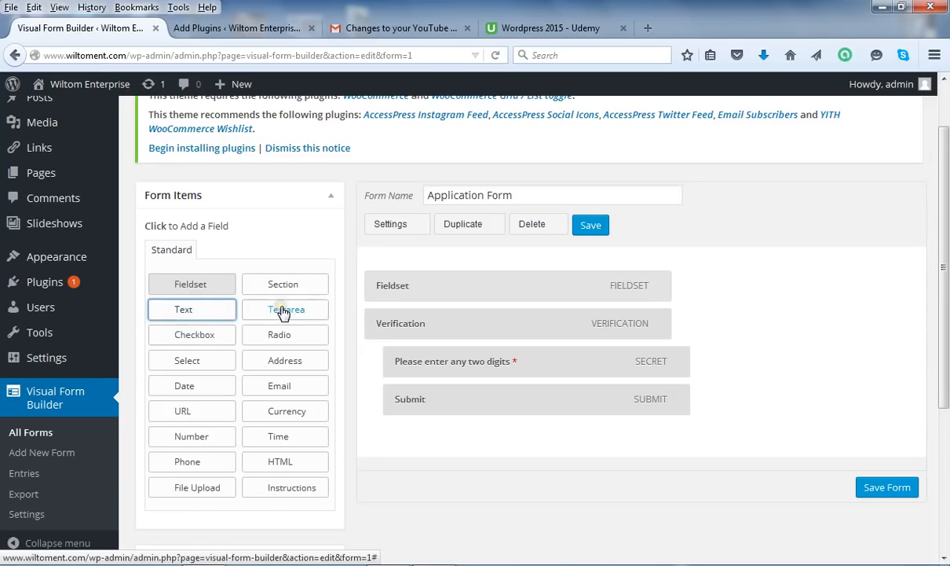
click(198, 310)
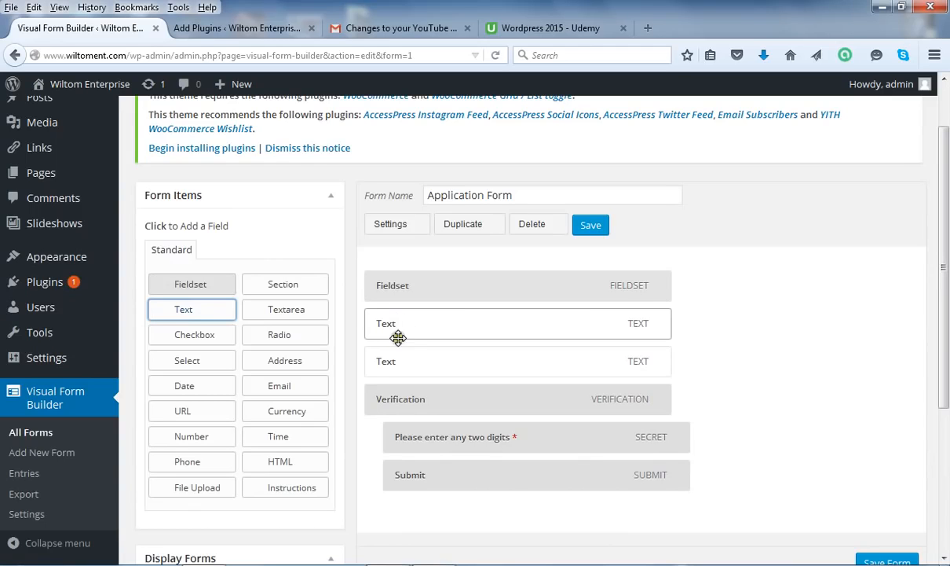
Expand the first Text field's settings, showing Name 'Text', Validation None and Required No
mouse_move(646, 320)
click(670, 322)
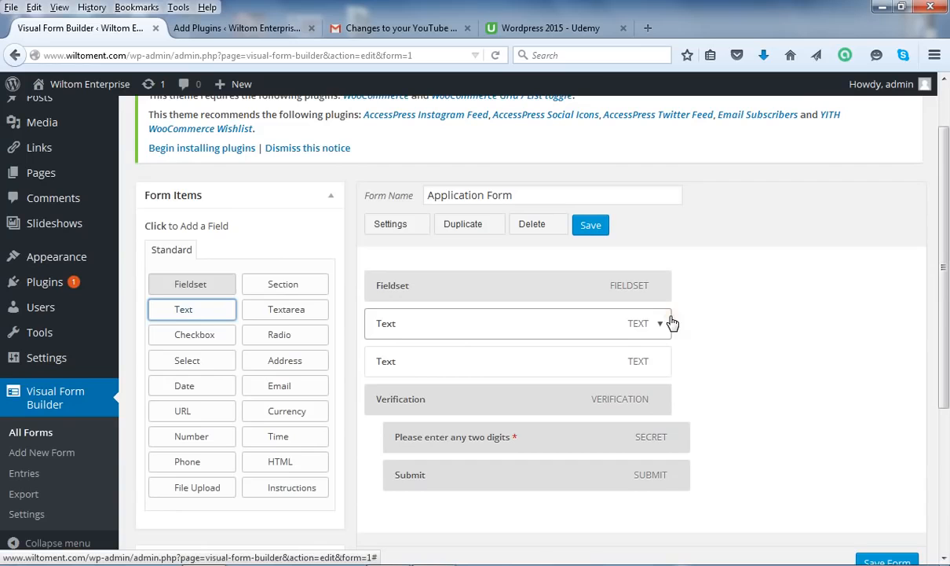
click(661, 323)
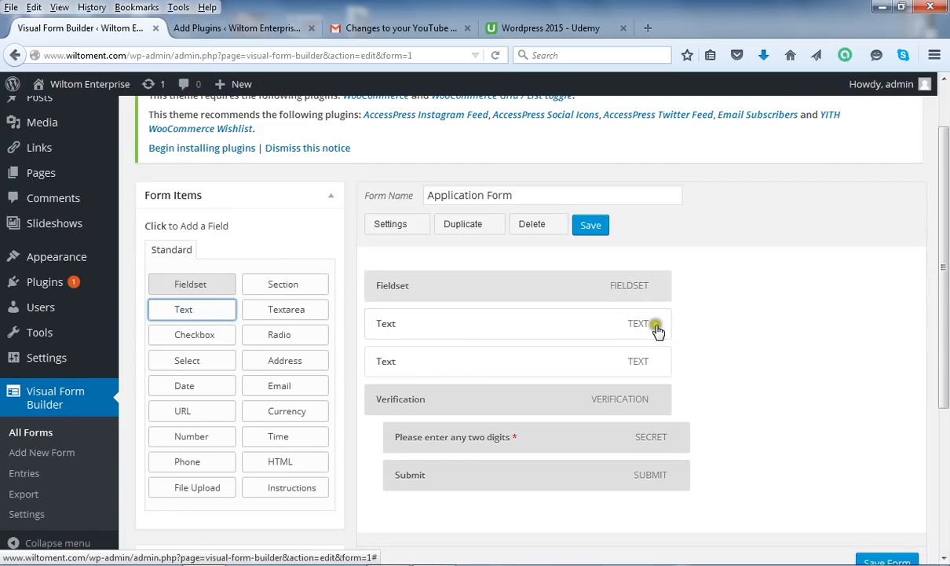
click(660, 323)
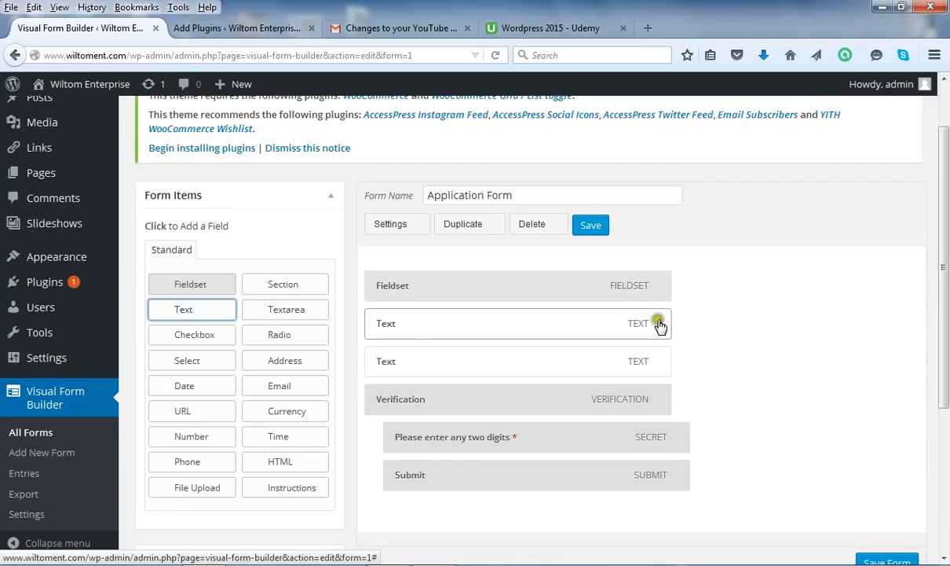
click(661, 324)
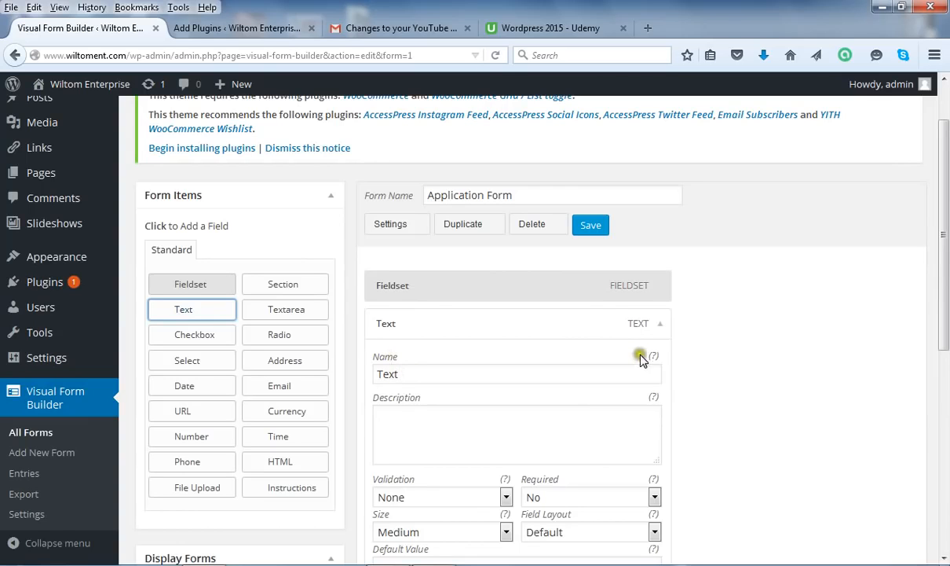
mouse_move(652, 358)
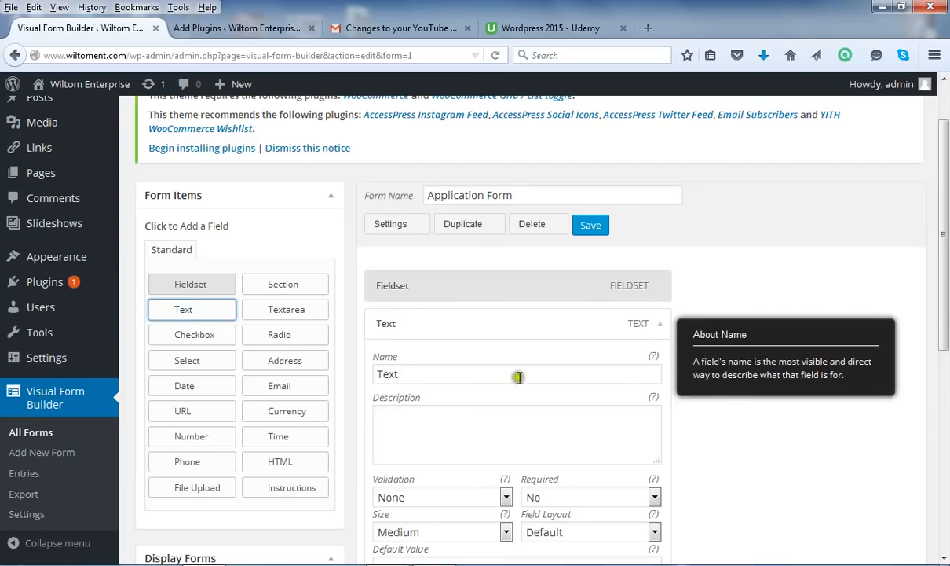
Rename the first Text field to 'Your Name' and leave Required set to No
drag(454, 375, 348, 376)
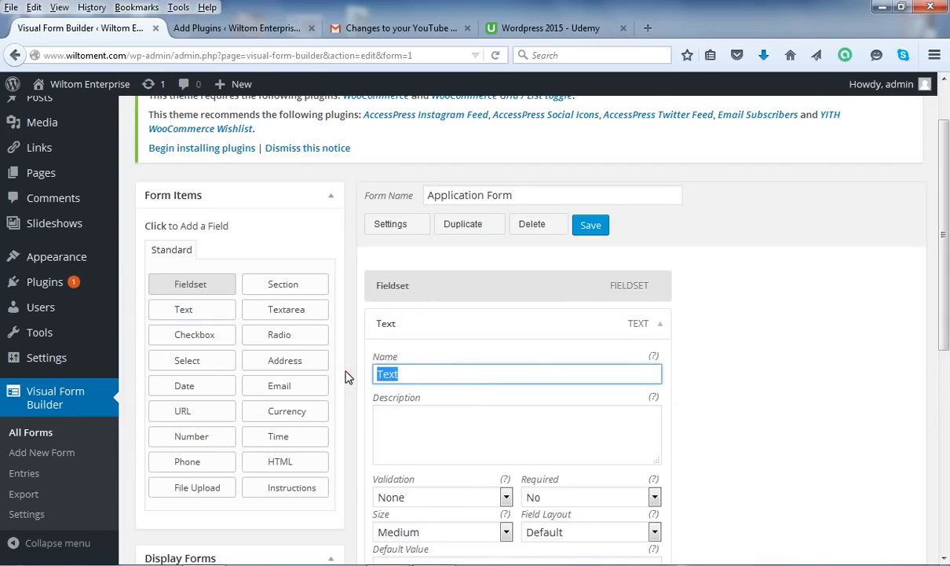
text(Your Name)
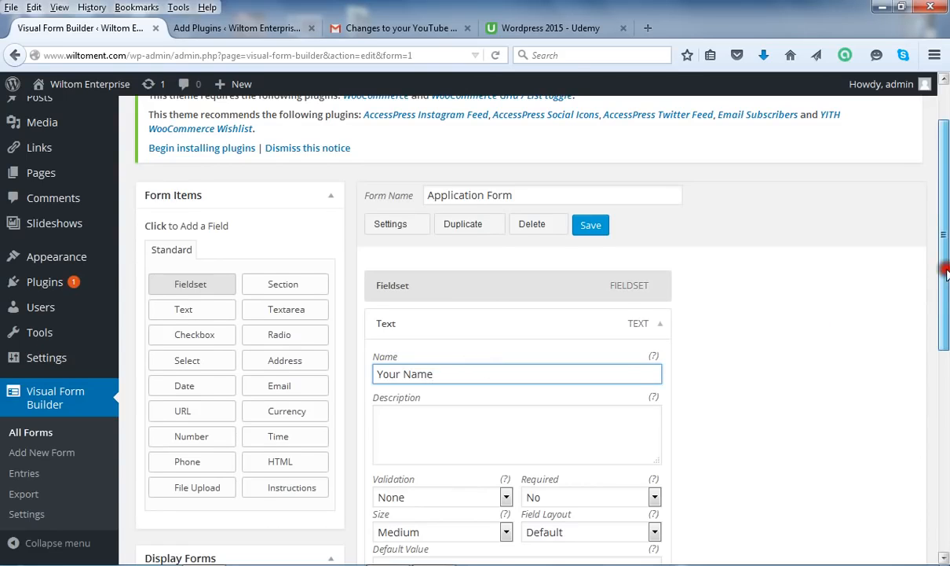
drag(945, 272, 946, 353)
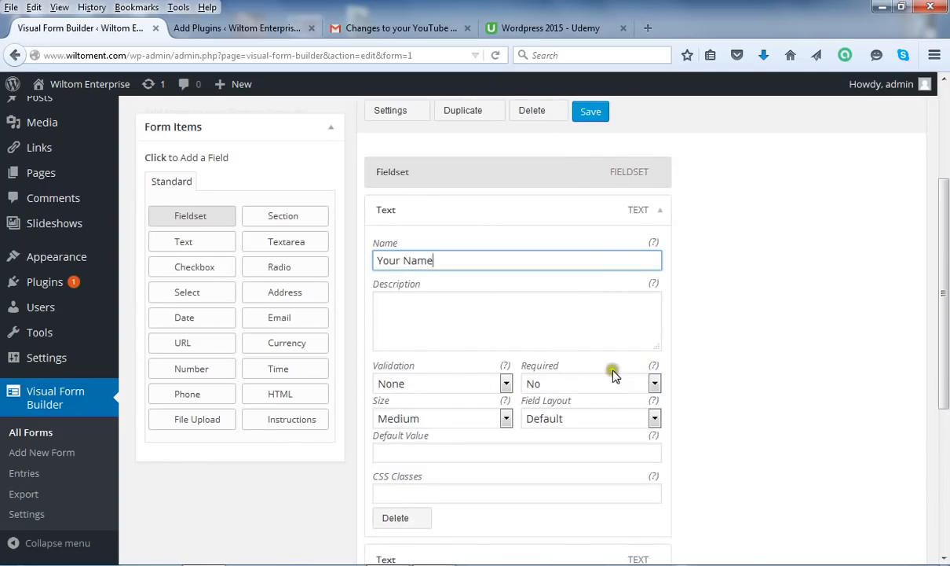
click(655, 382)
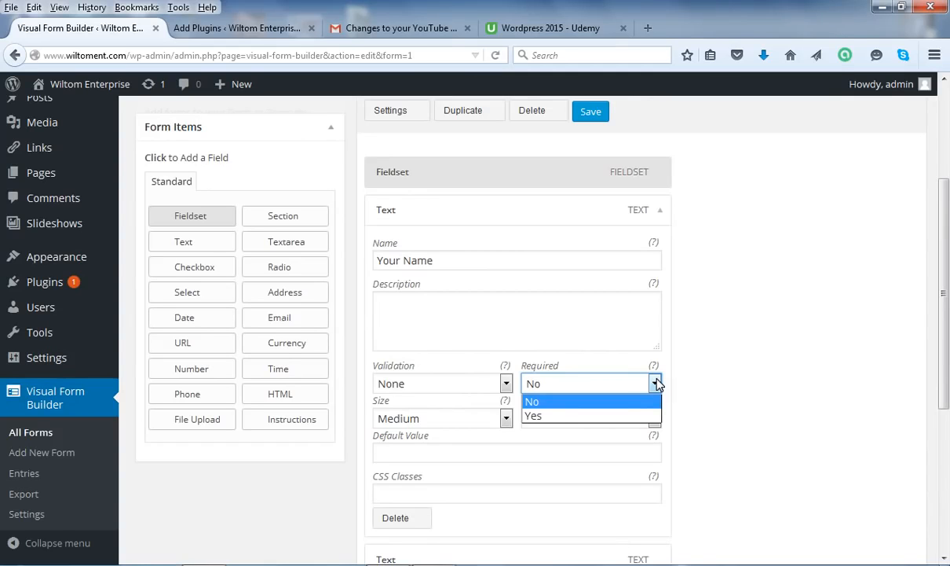
click(613, 401)
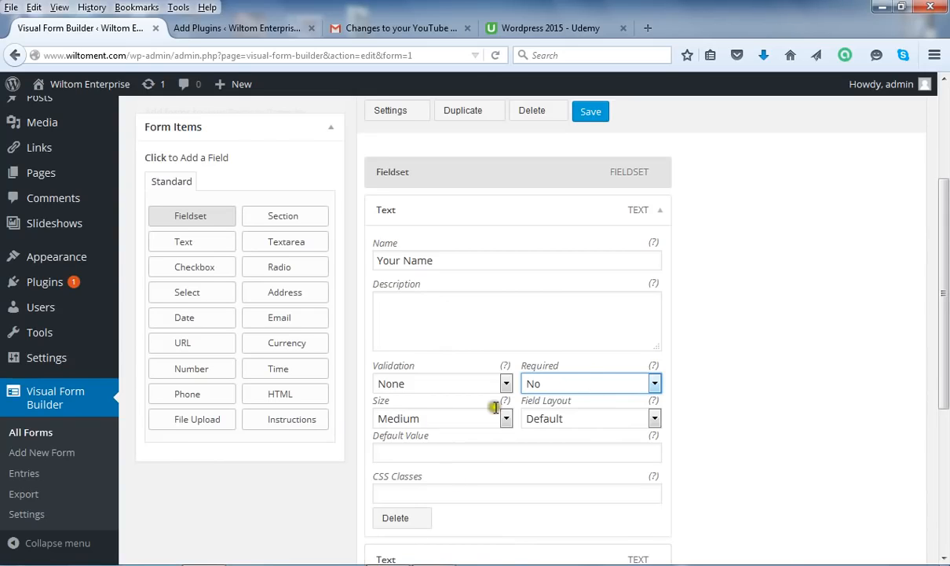
drag(944, 287, 945, 314)
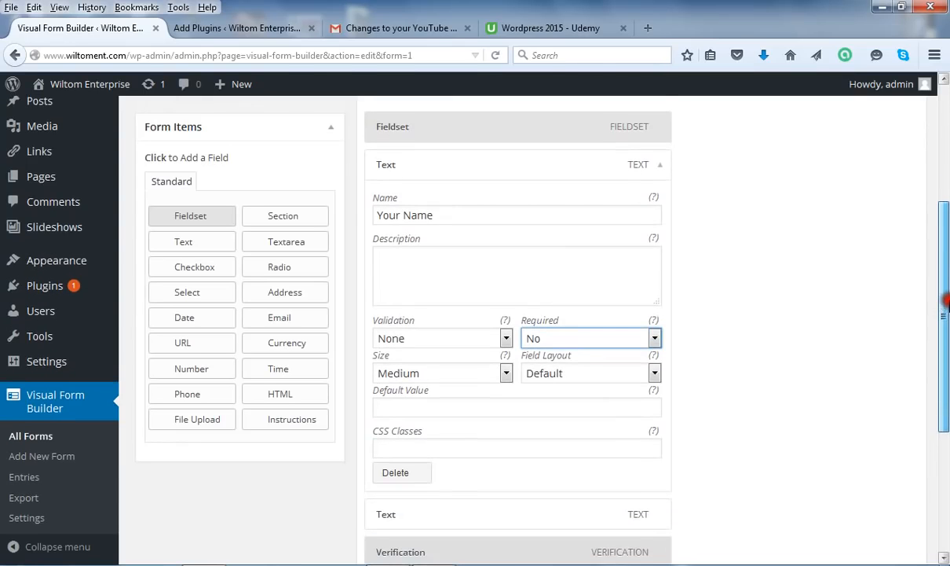
scroll(947, 308, up, 1)
scroll(947, 309, down, 2)
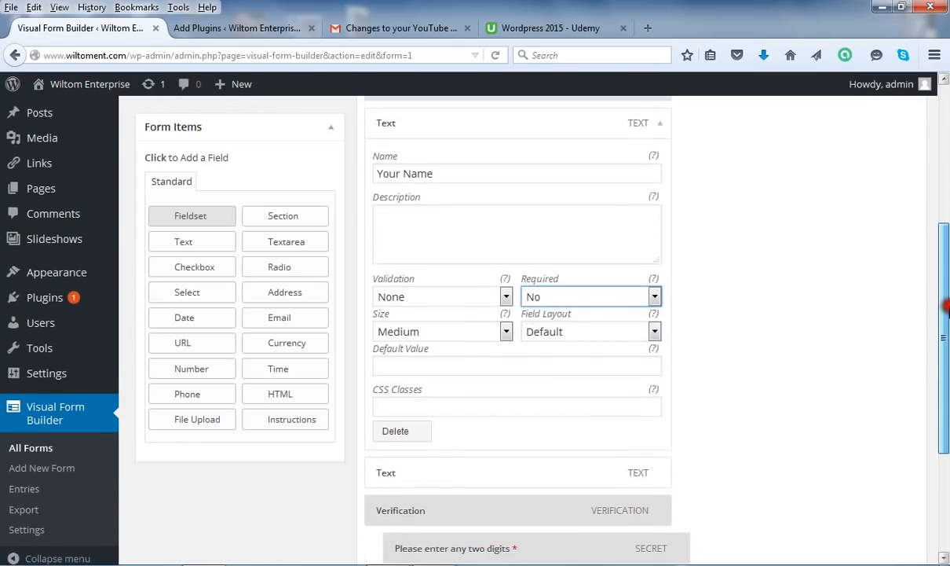
drag(946, 307, 947, 251)
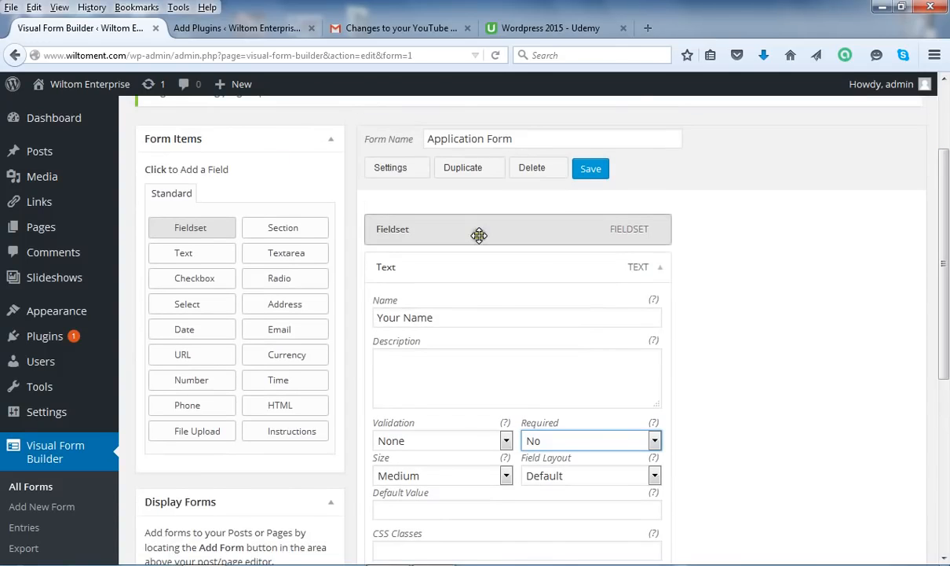
Save the Application Form with the 'Your Name' field
click(590, 171)
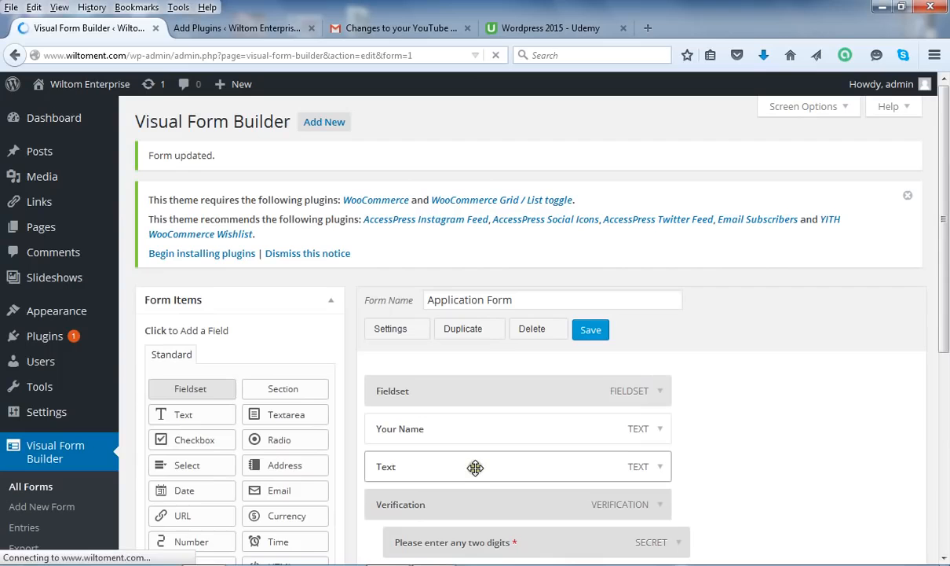
Expand the second Text field and rename it 'Previous School or Company'
click(659, 468)
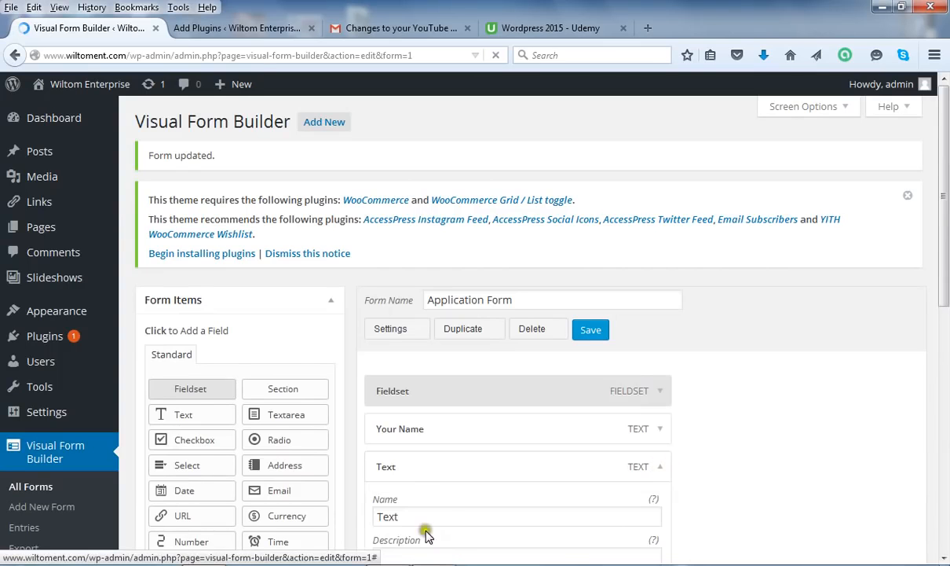
scroll(945, 161, down, 2)
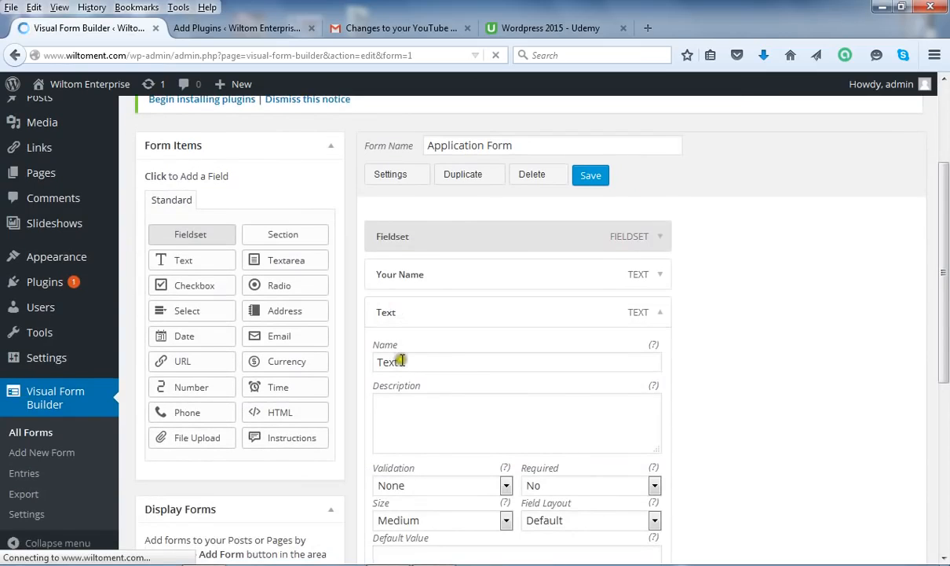
drag(409, 361, 377, 362)
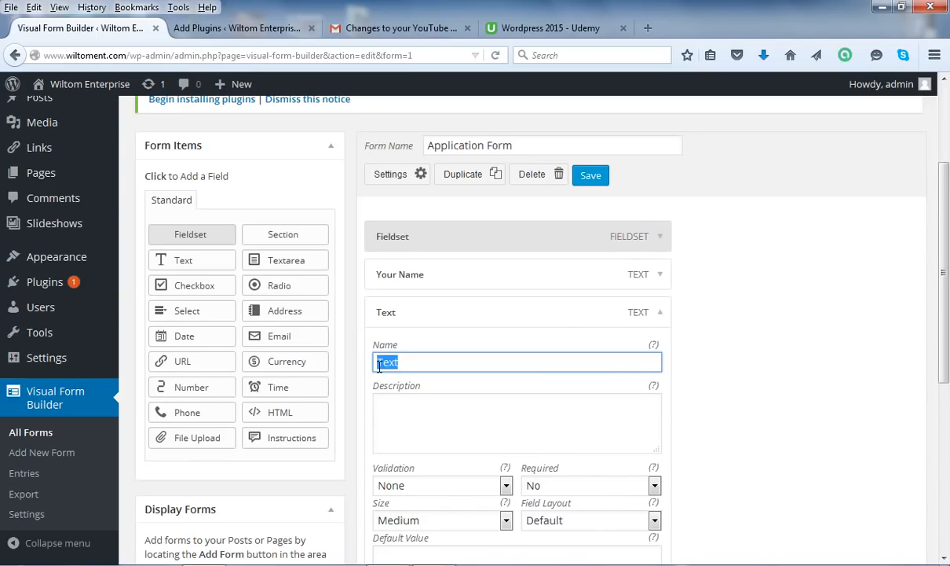
text(Previous School or C)
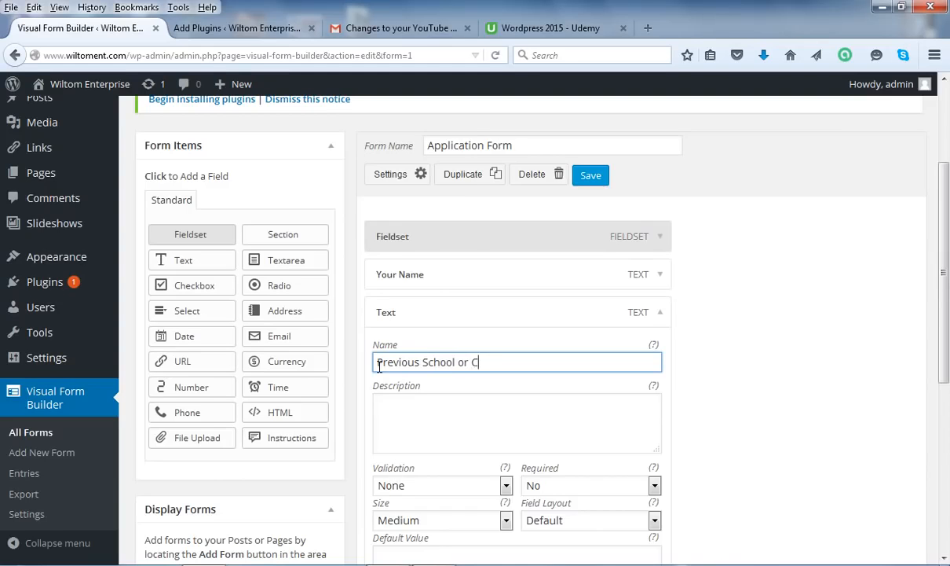
text(any)
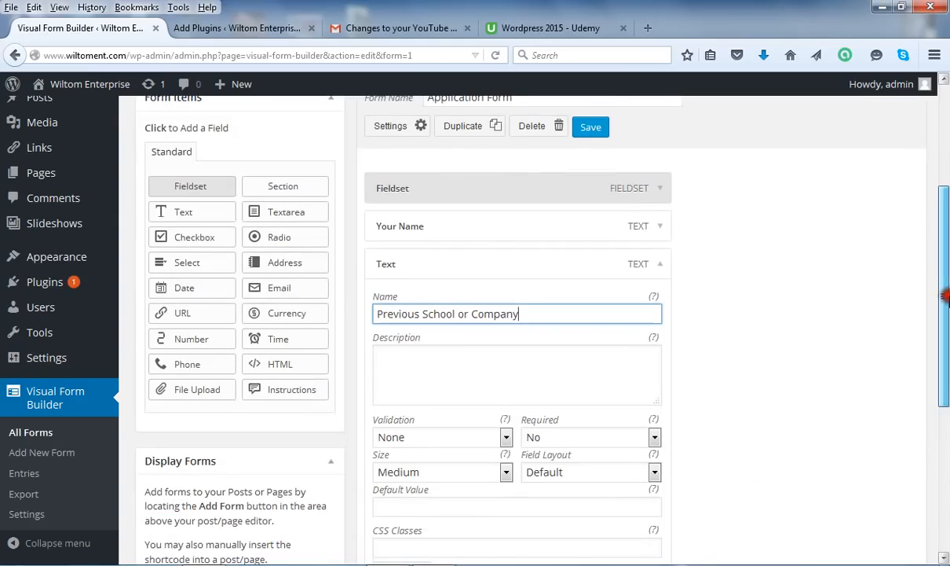
scroll(892, 264, down, 1)
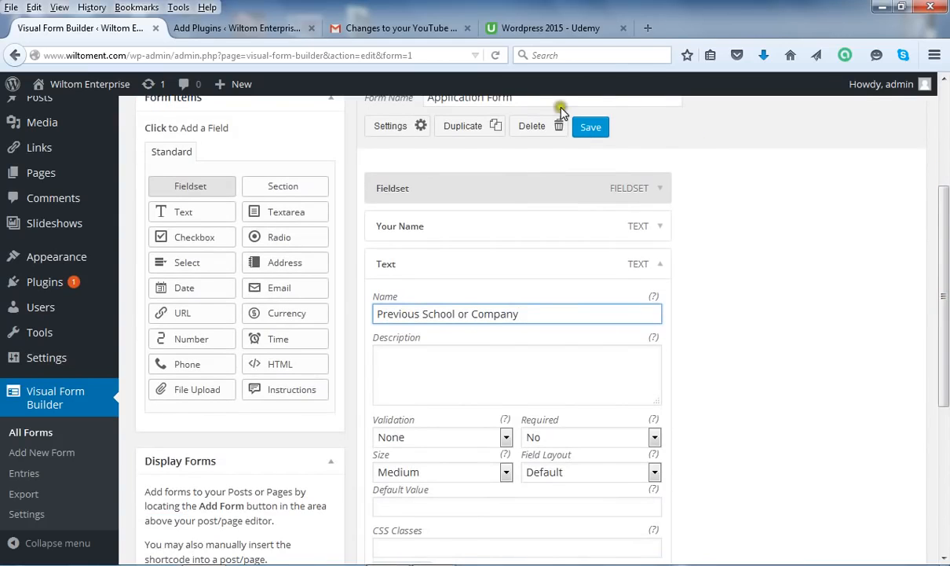
Save the form so the 'Previous School or Company' field is kept
click(590, 128)
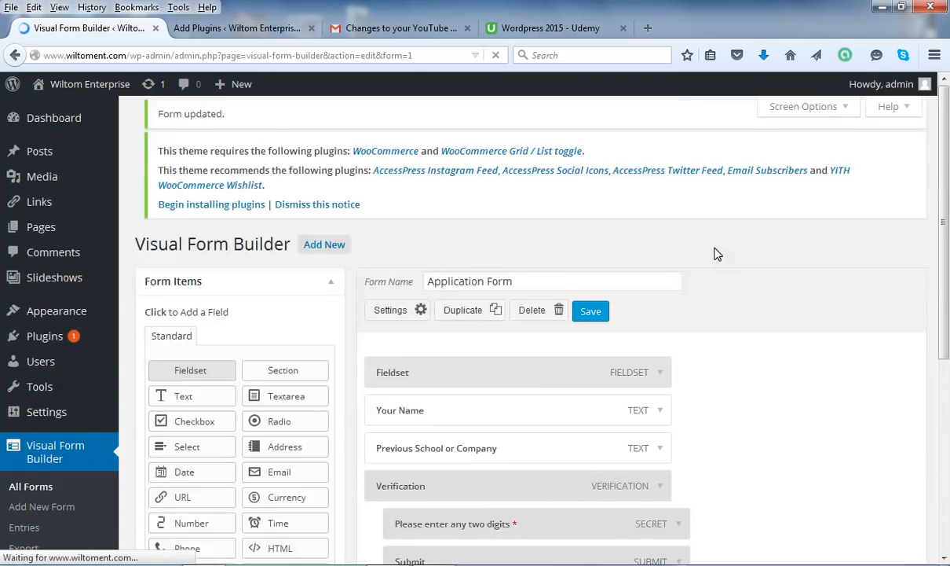
click(943, 174)
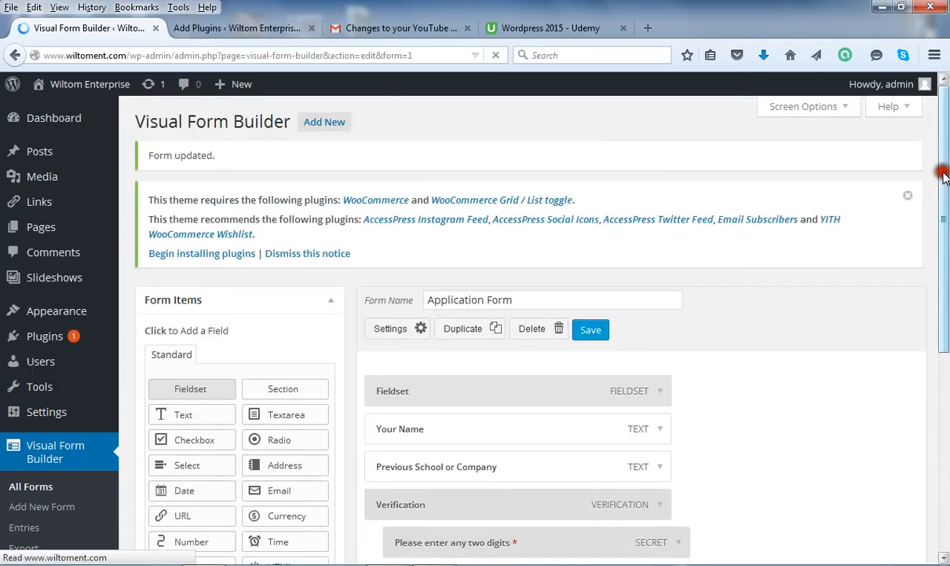
drag(943, 175, 946, 248)
click(267, 237)
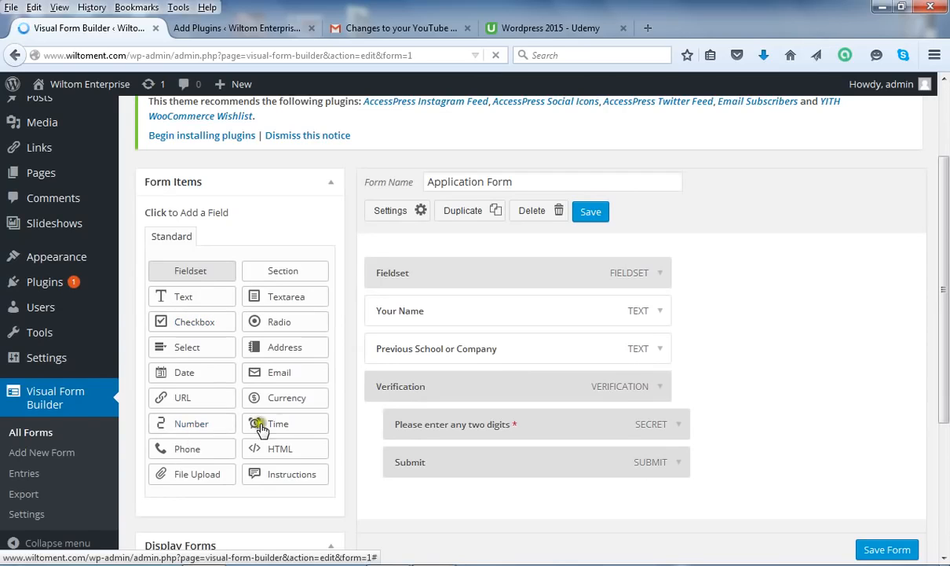
Add an Email field below 'Previous School or Company'
click(284, 375)
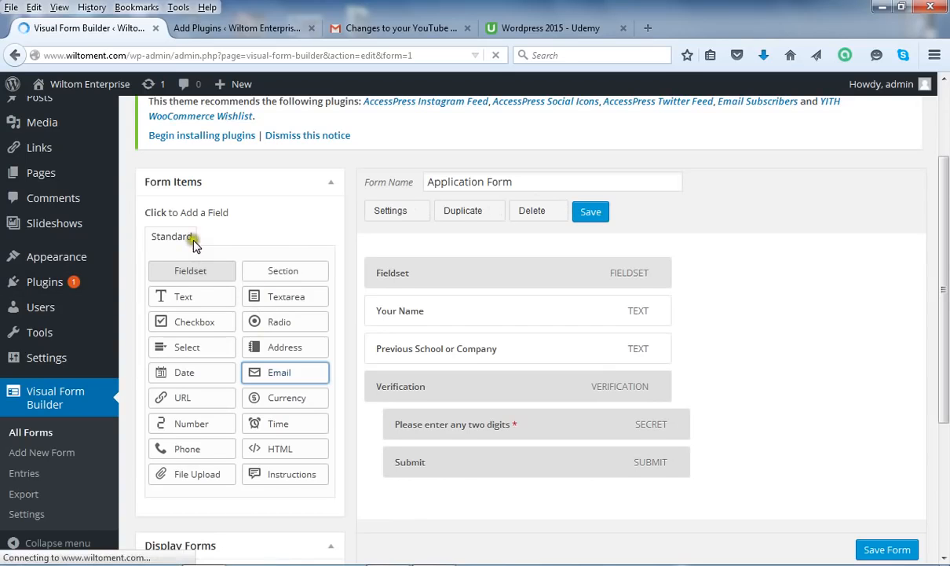
click(222, 369)
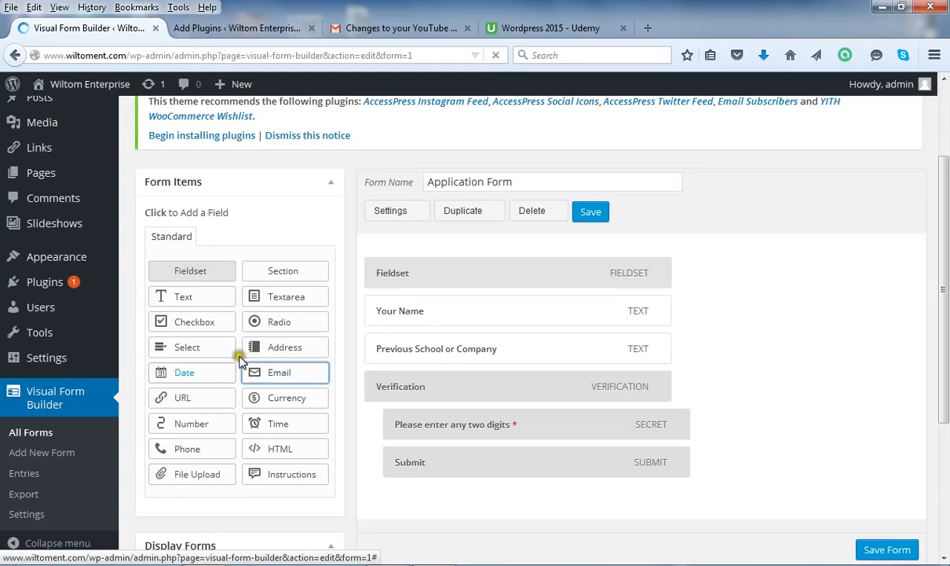
click(272, 341)
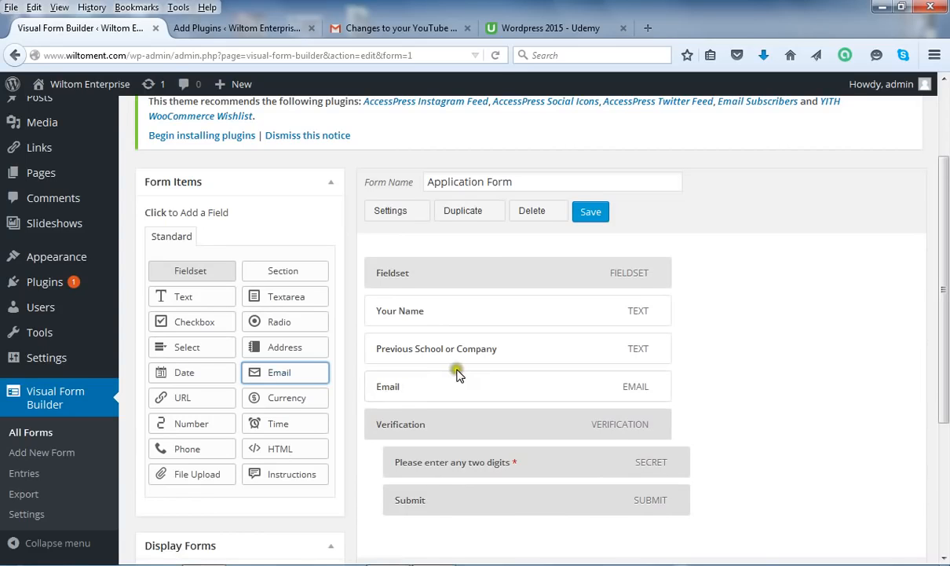
Set the Email field's Required option to Yes
click(661, 388)
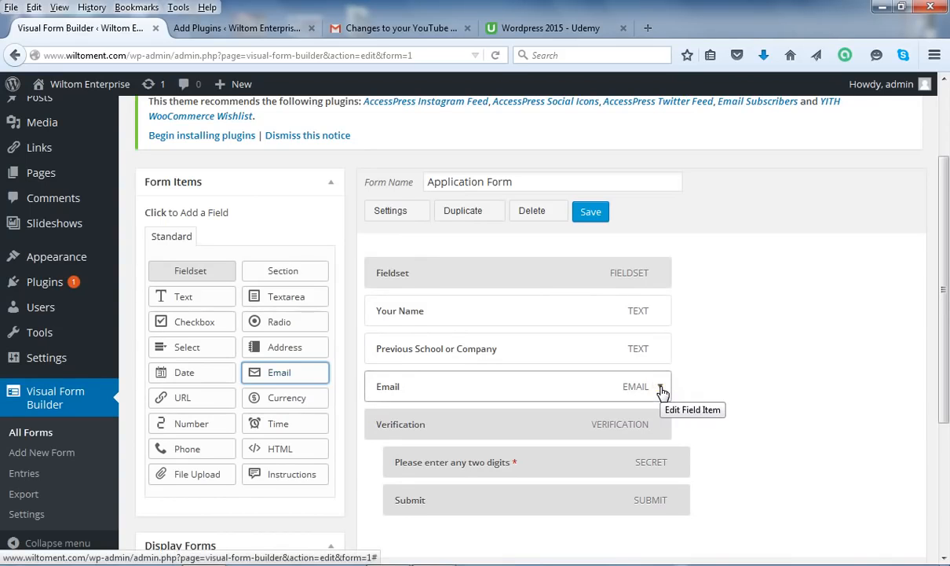
click(661, 387)
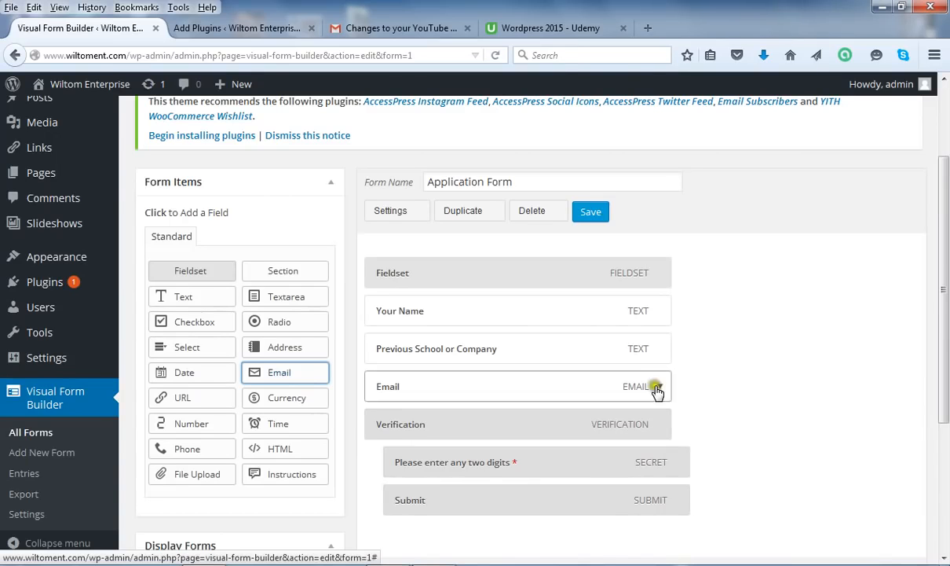
click(661, 388)
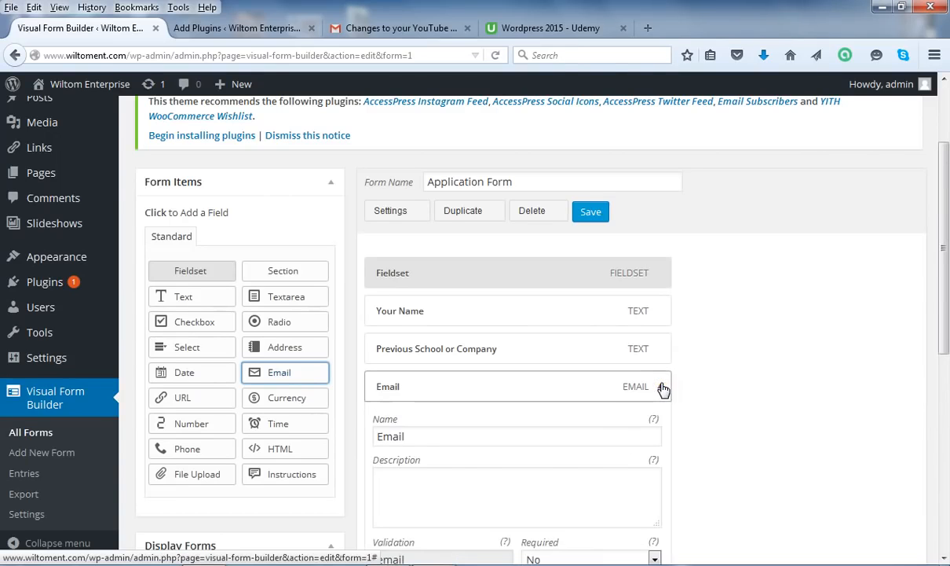
drag(947, 243, 449, 420)
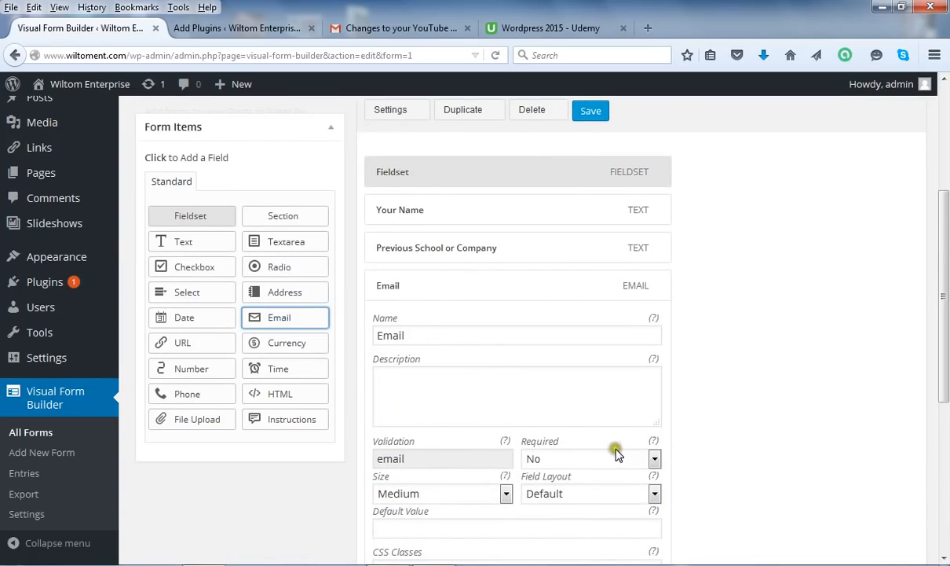
click(652, 457)
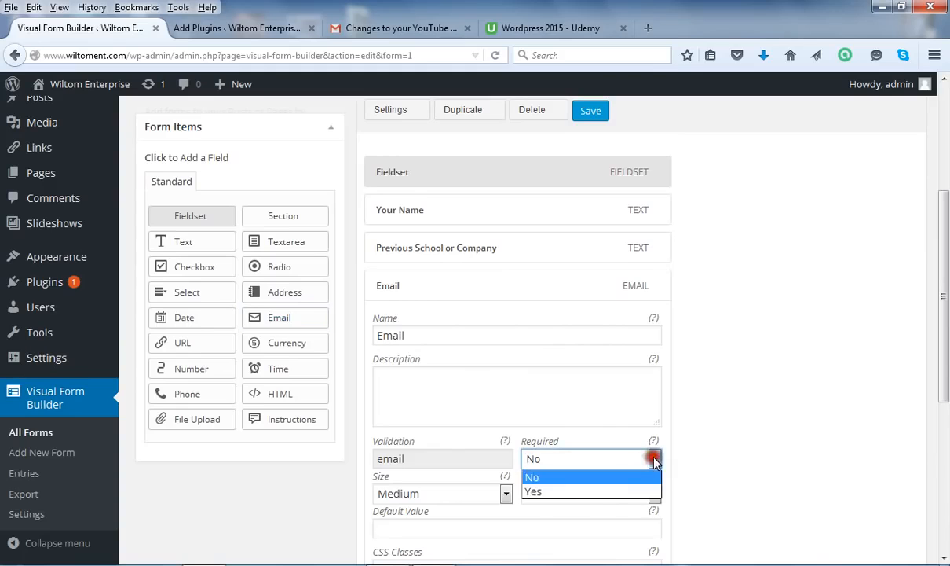
click(603, 491)
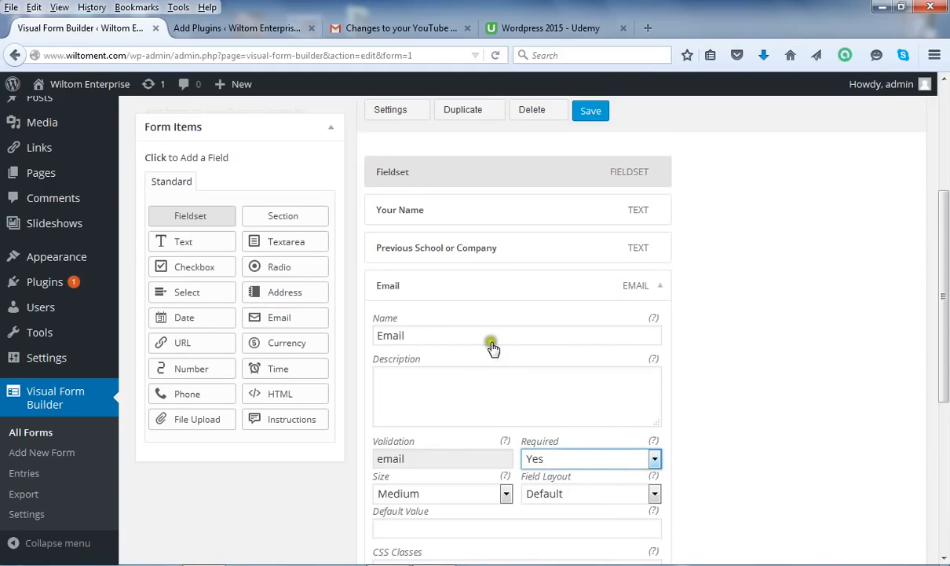
click(406, 334)
drag(947, 331, 947, 308)
Save the Application Form with the required Email field
click(589, 154)
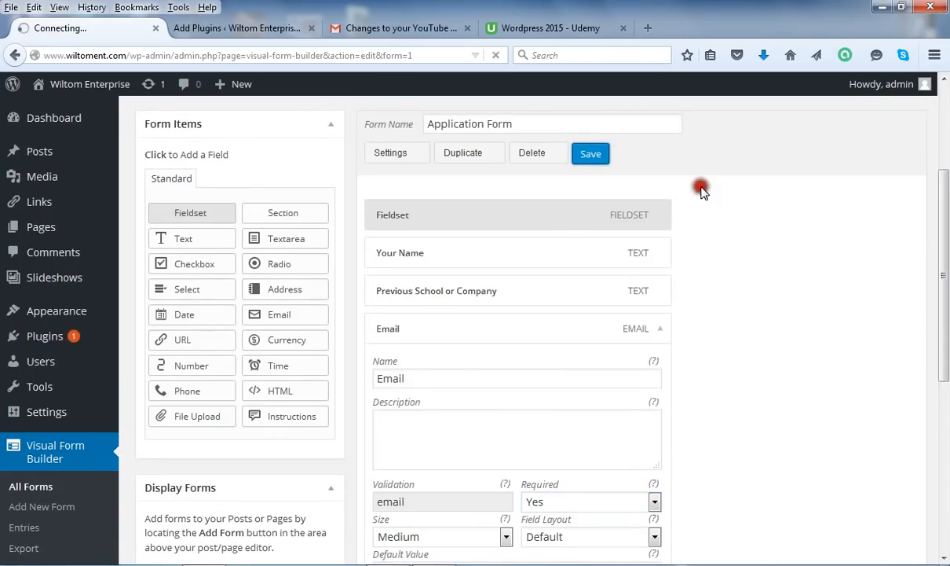
click(852, 197)
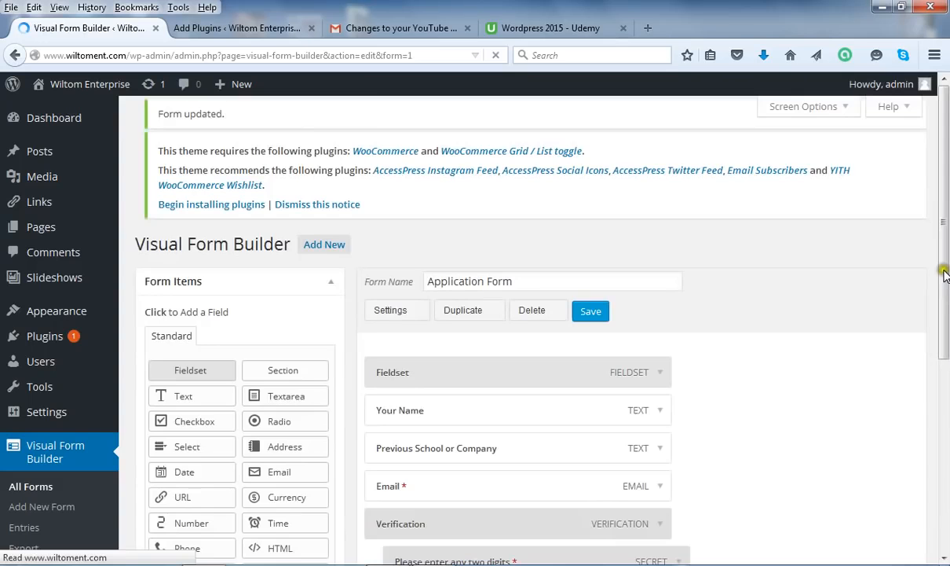
Add a Date field after Email; the second add leaves a duplicate
scroll(872, 259, down, 2)
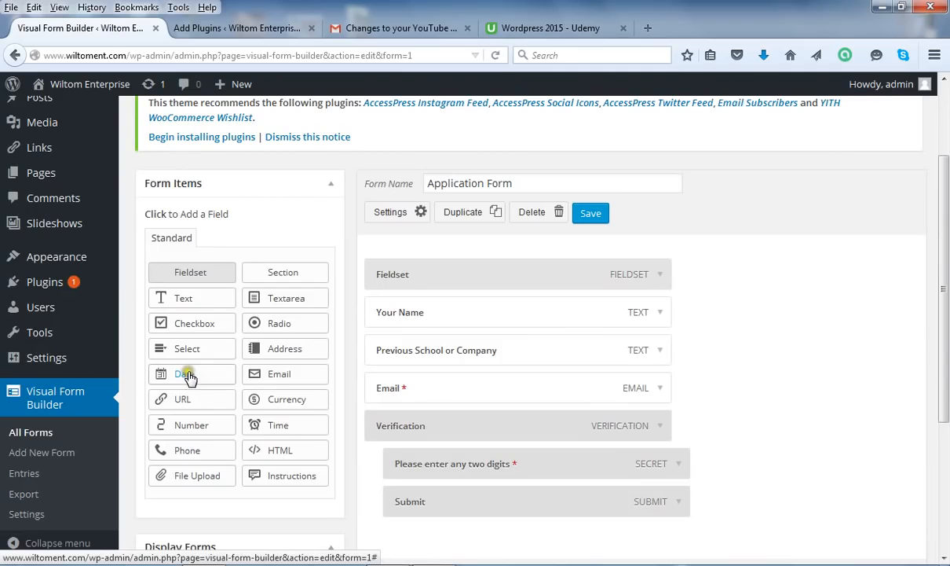
click(192, 377)
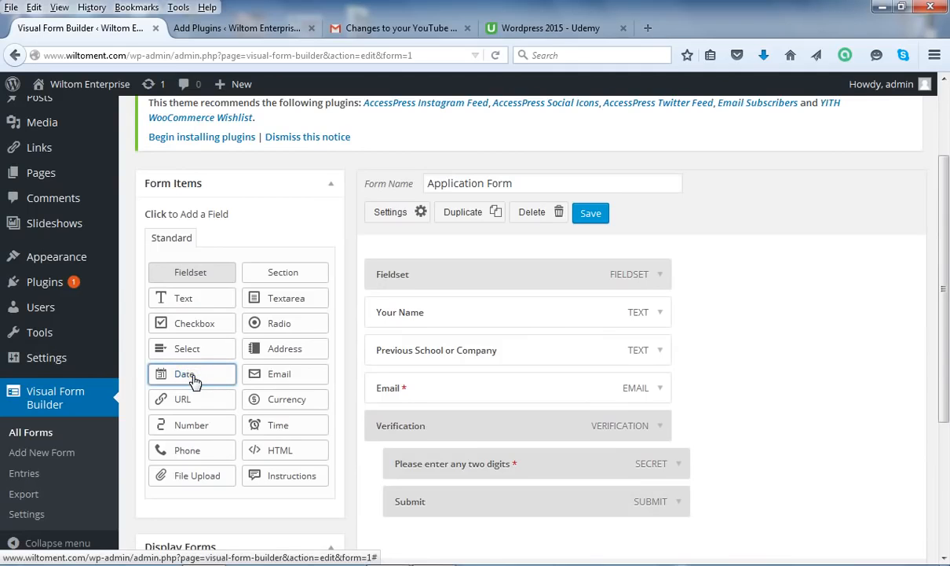
click(192, 377)
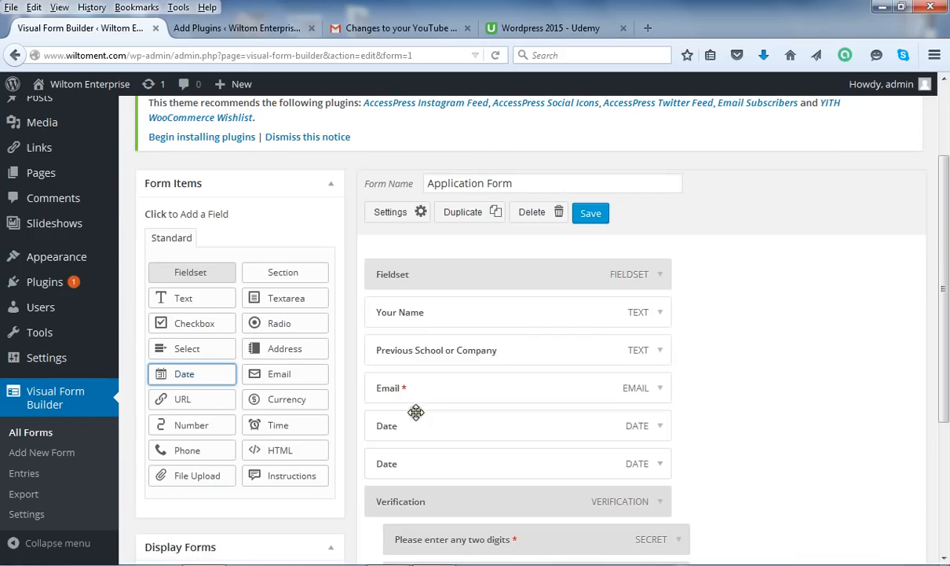
Delete the duplicate Date field so only one Date field remains
click(659, 465)
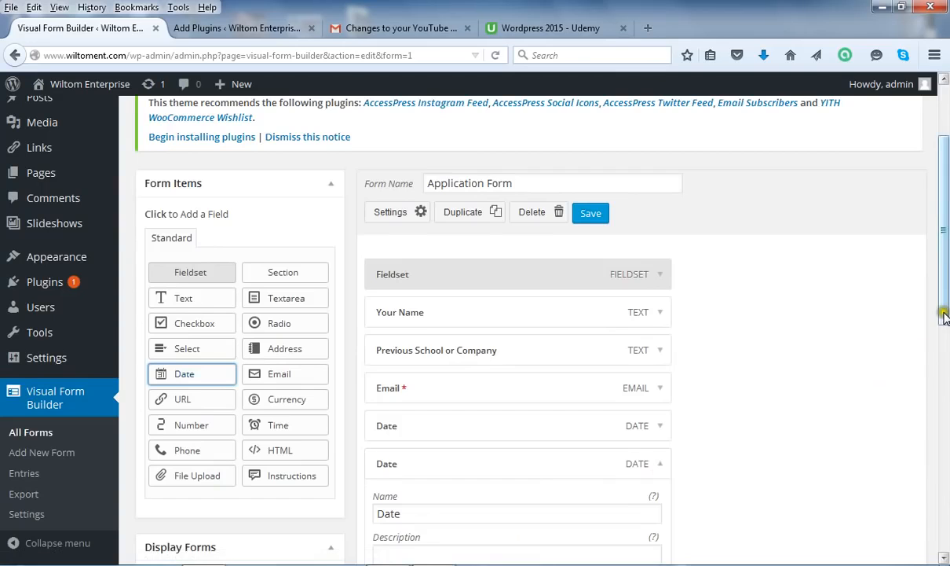
drag(944, 318, 946, 401)
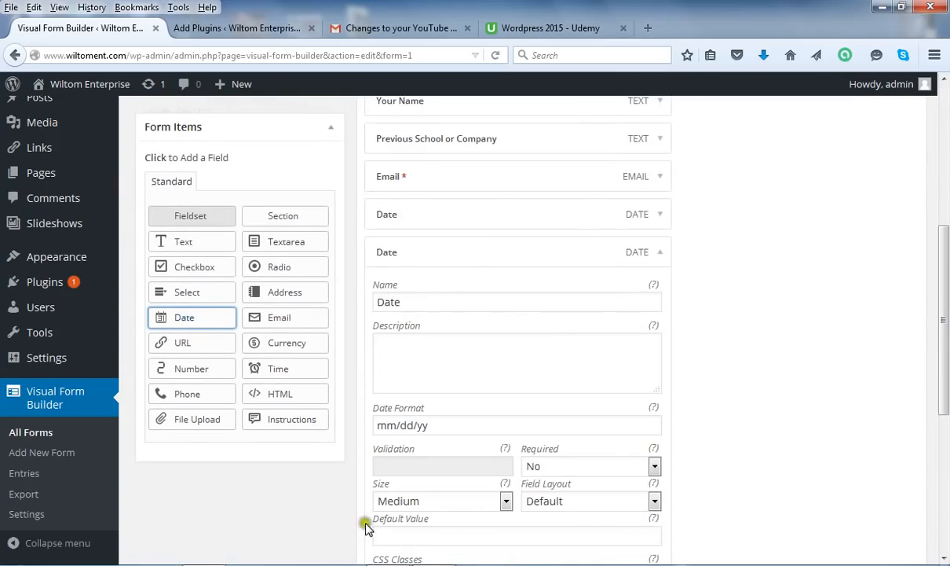
scroll(947, 346, down, 2)
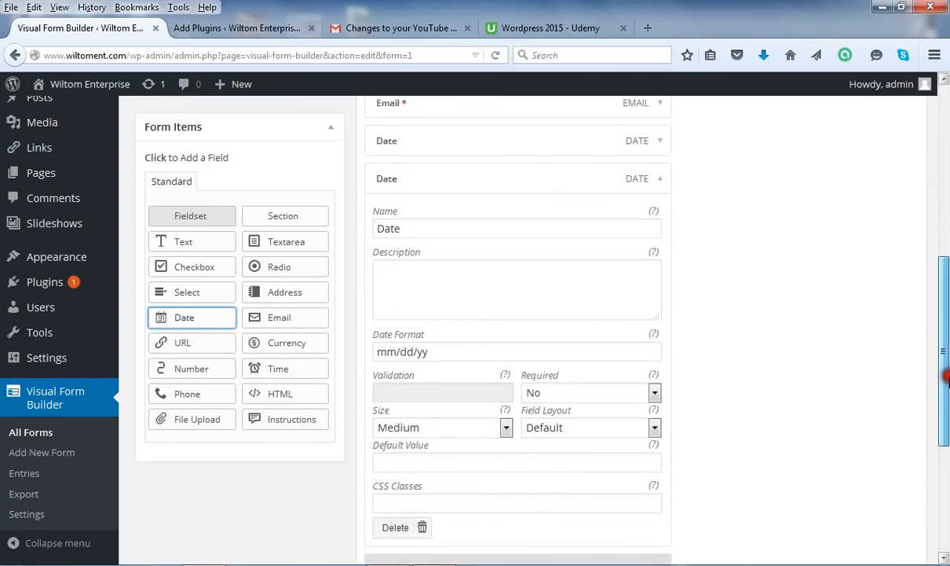
click(412, 515)
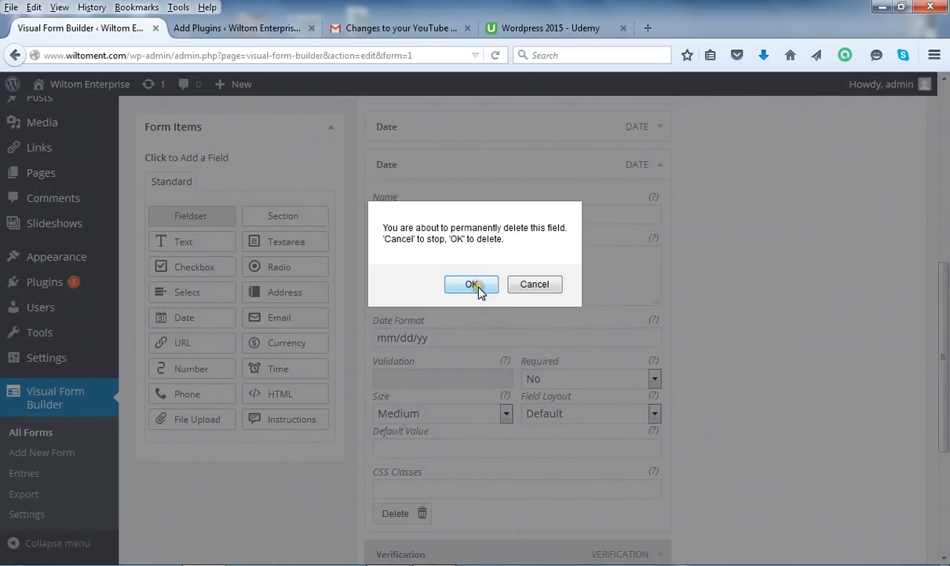
click(476, 286)
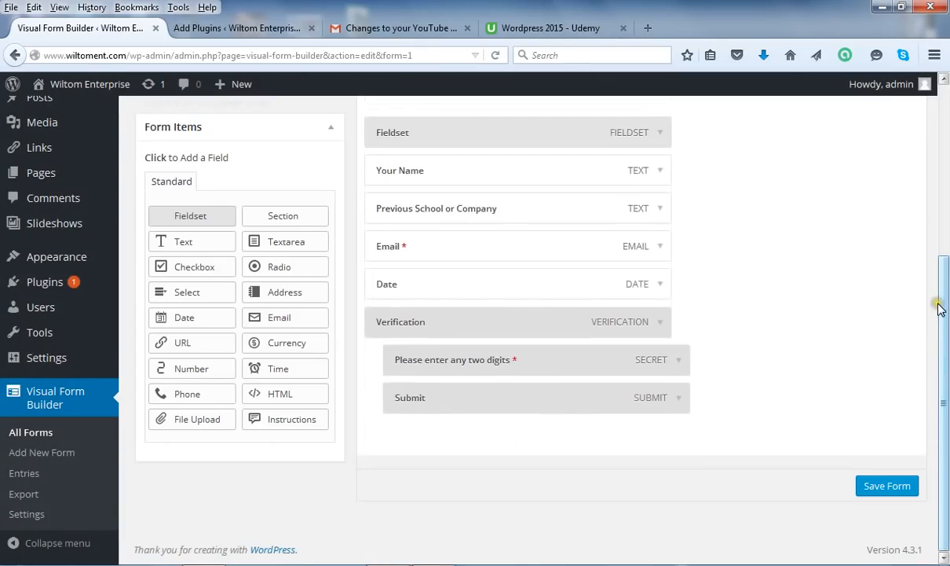
drag(946, 289, 876, 228)
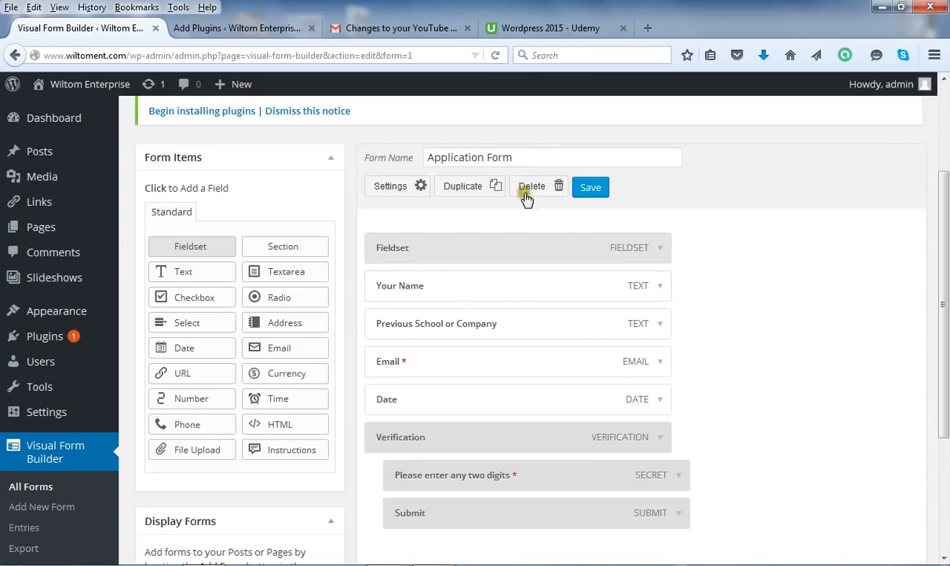
click(660, 400)
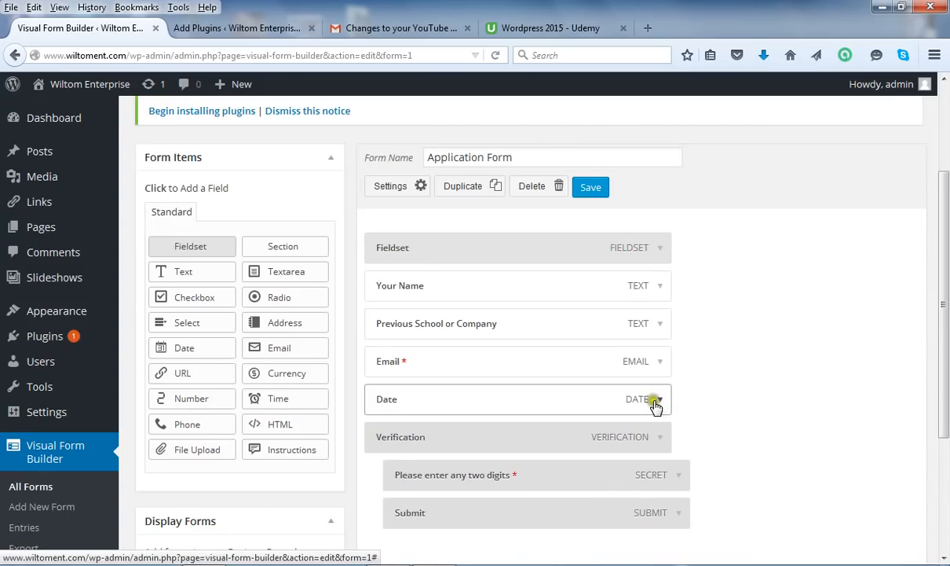
click(660, 400)
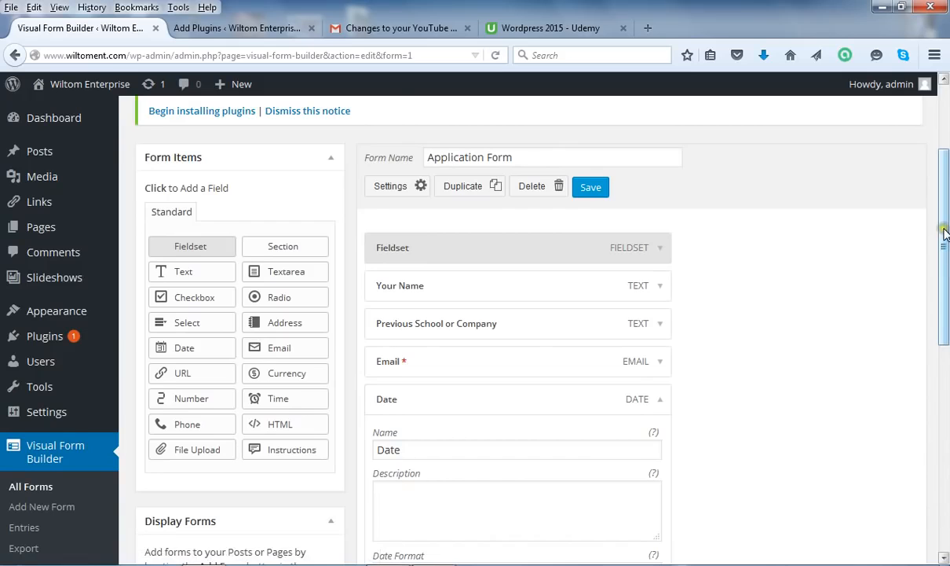
drag(947, 248, 446, 504)
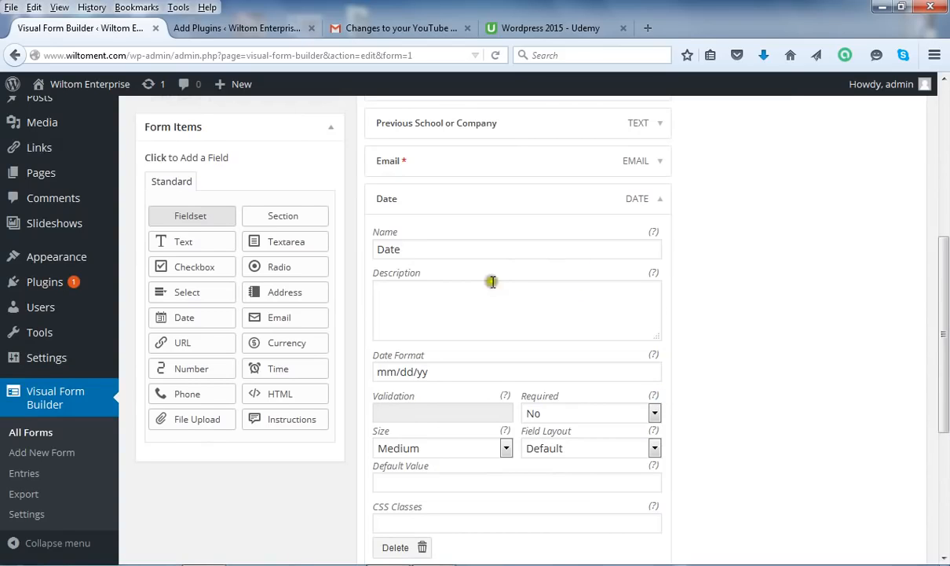
click(945, 398)
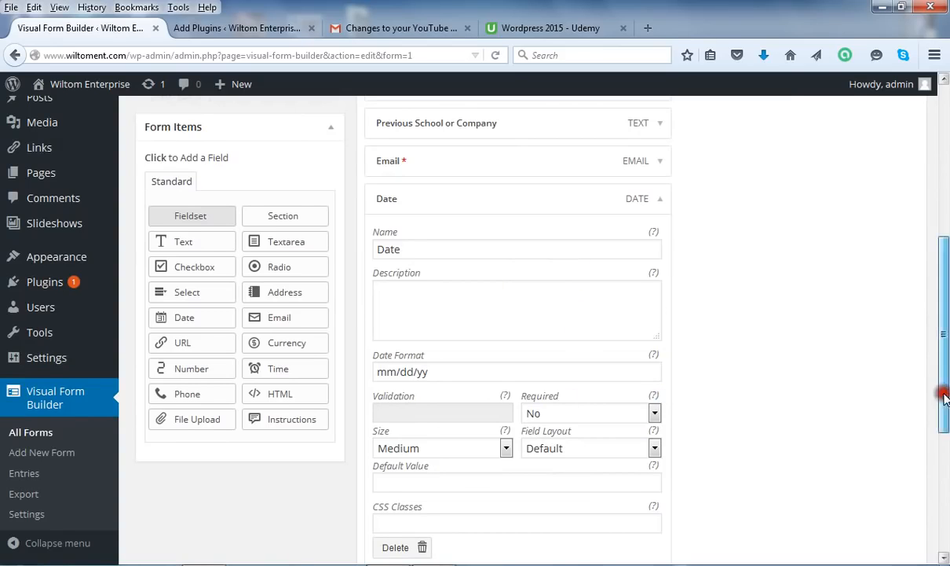
drag(945, 399, 947, 356)
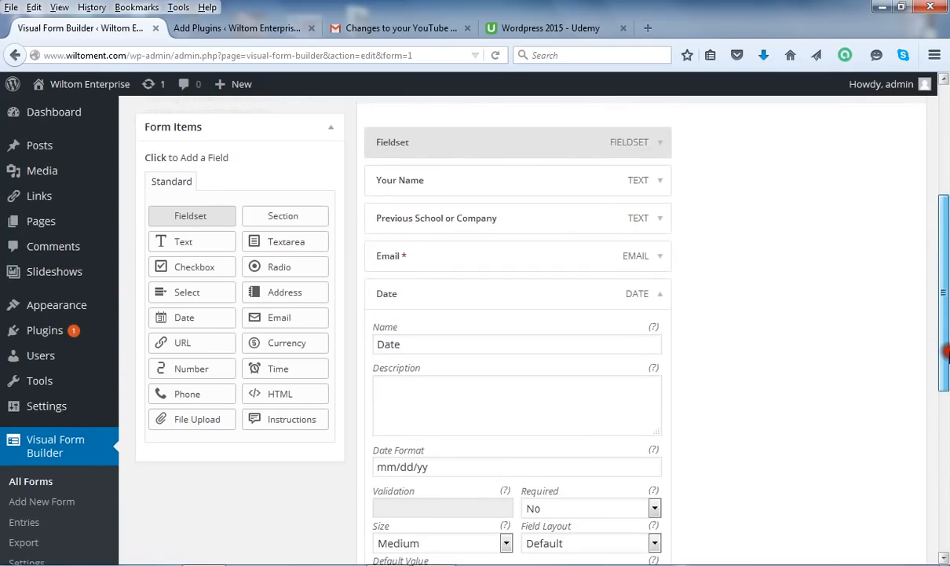
click(658, 299)
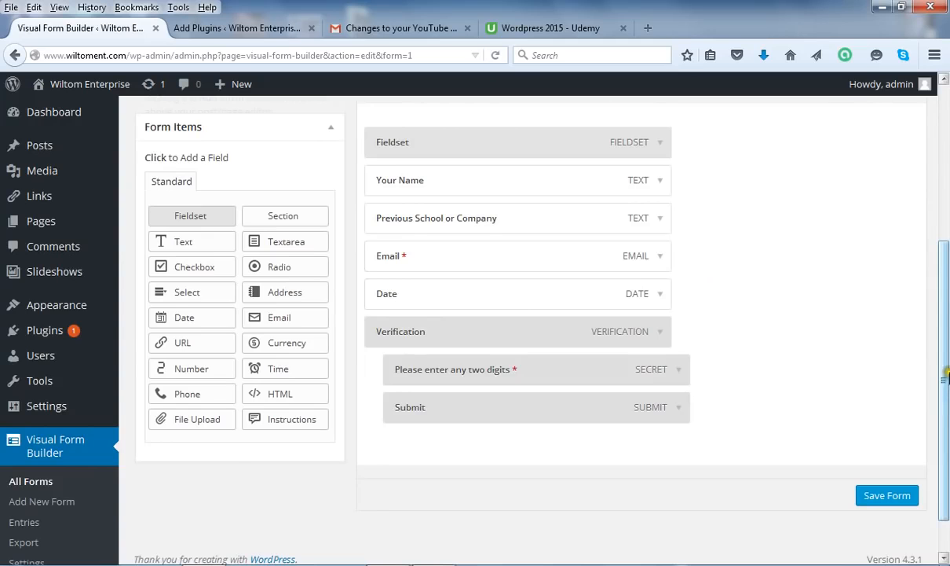
mouse_move(4, 407)
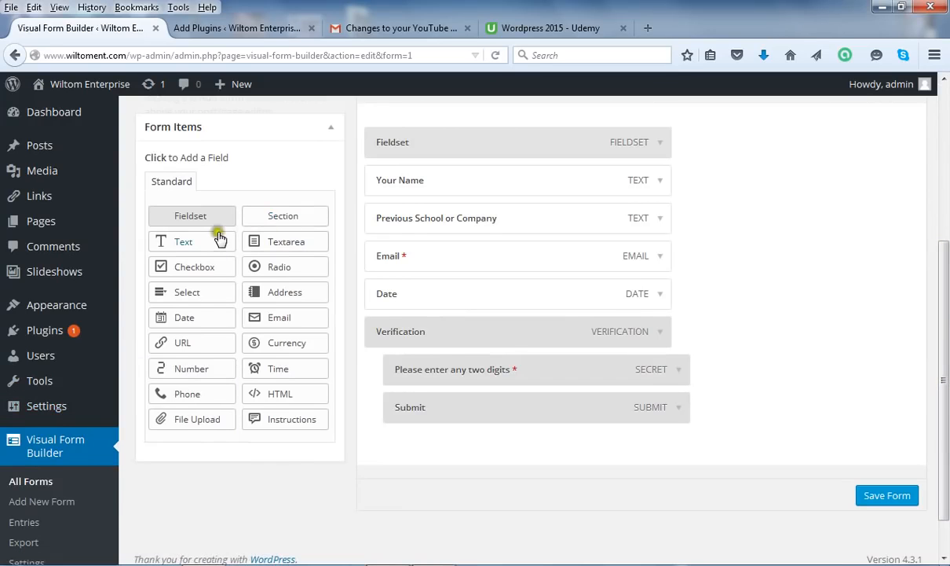
Add a Checkbox field after Date and rename it Select Courses
click(197, 267)
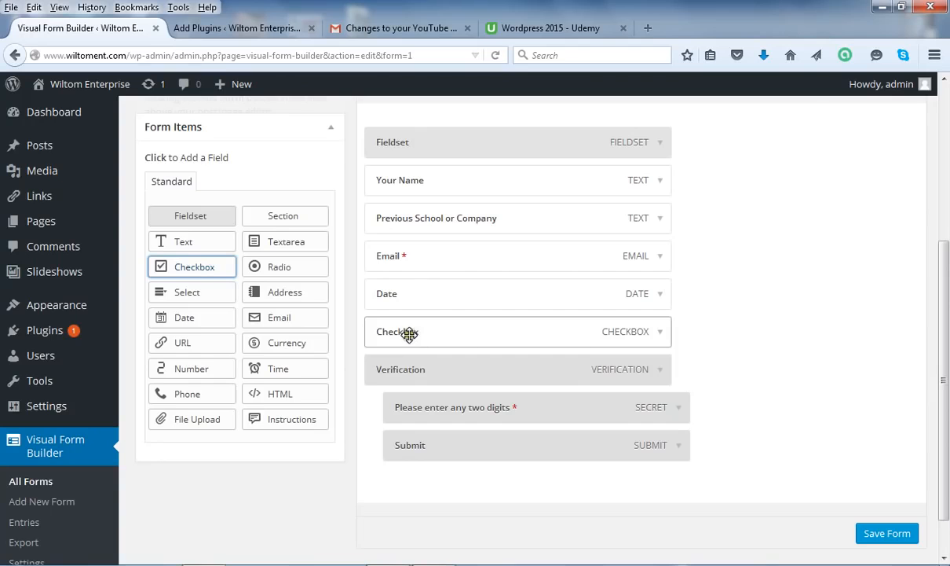
click(661, 332)
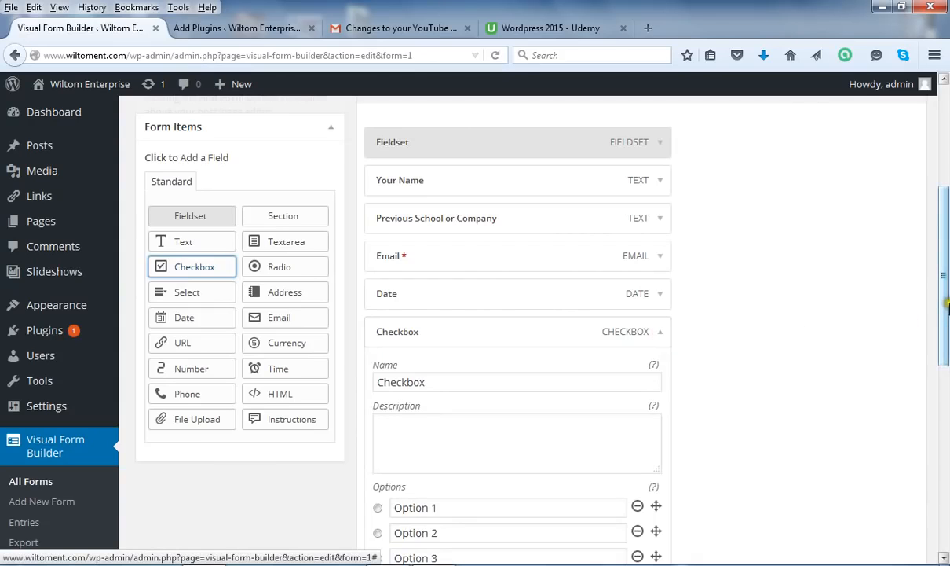
drag(479, 380, 378, 382)
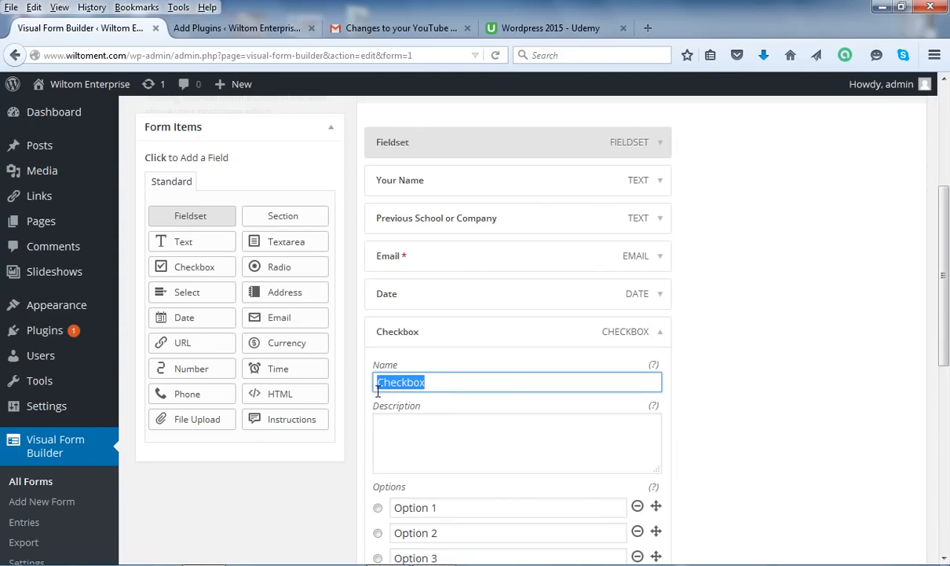
text(Select Courses)
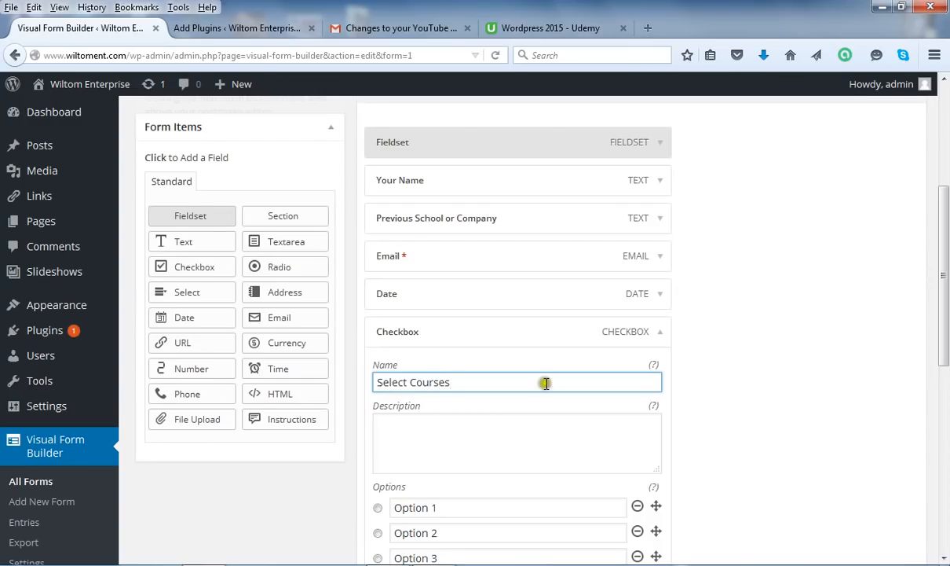
Replace the first three checkbox options with Math, English and Science
scroll(944, 293, down, 3)
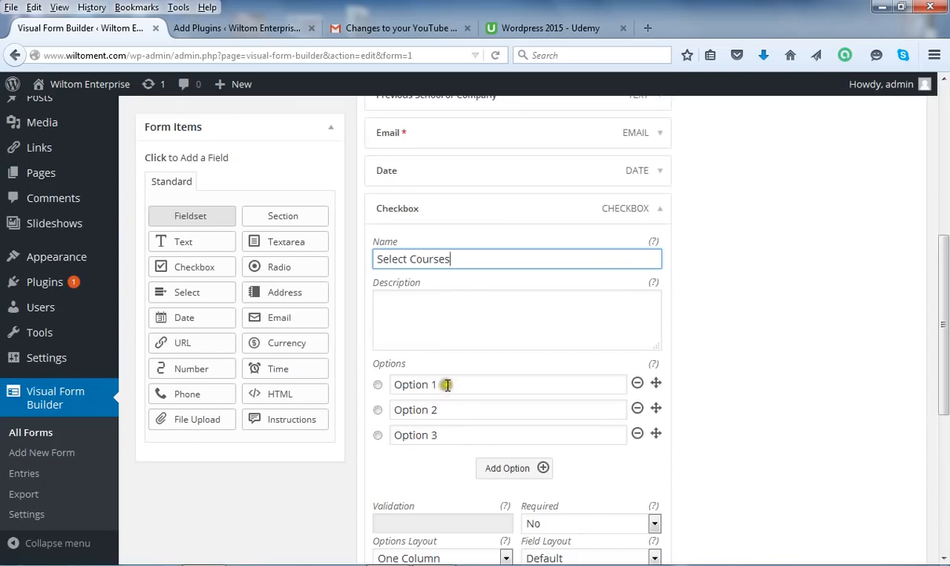
drag(441, 383, 393, 388)
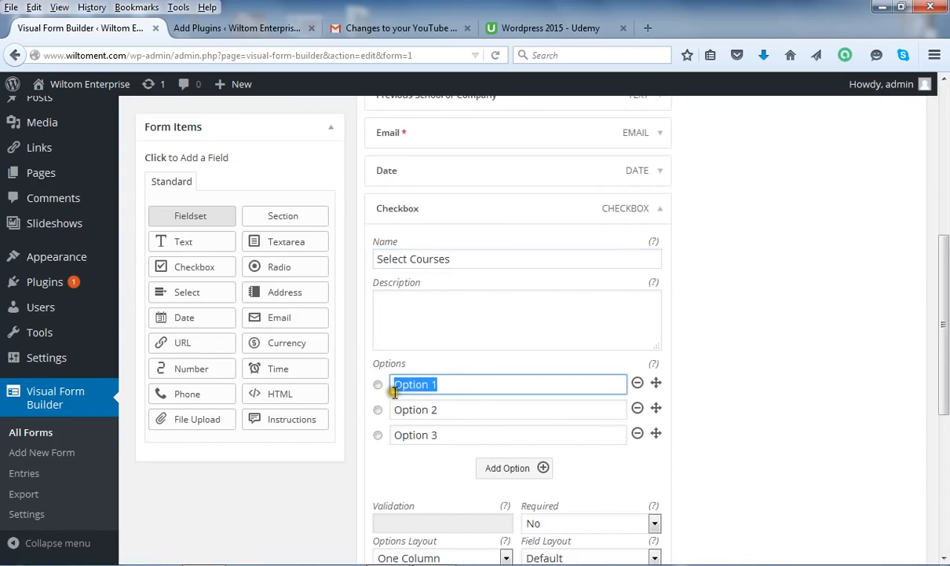
text(Math)
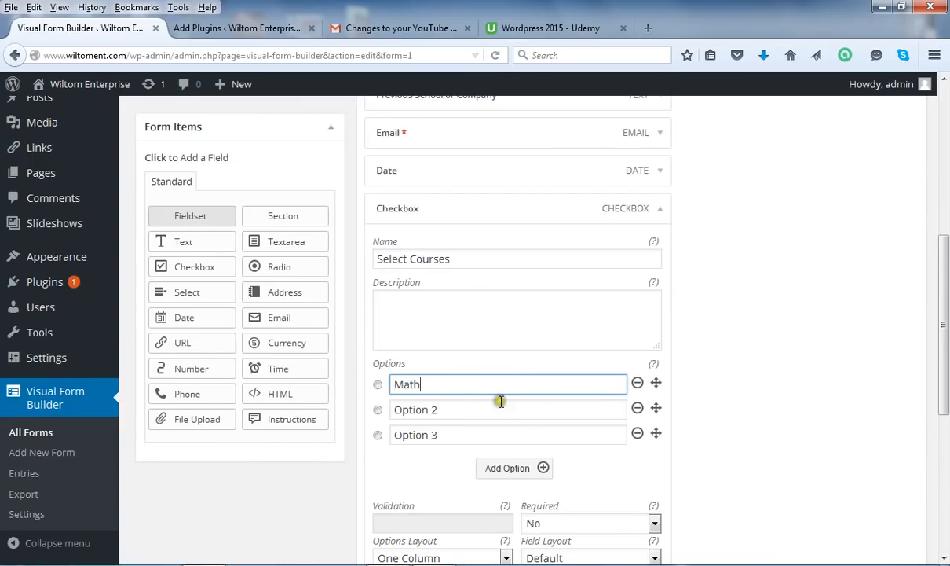
drag(494, 407, 345, 425)
text(English)
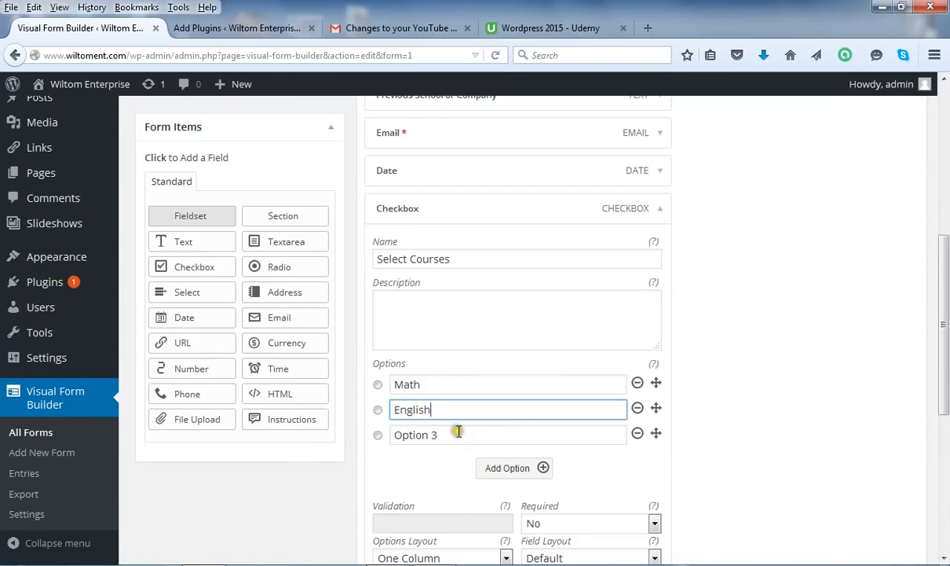
drag(451, 435, 280, 462)
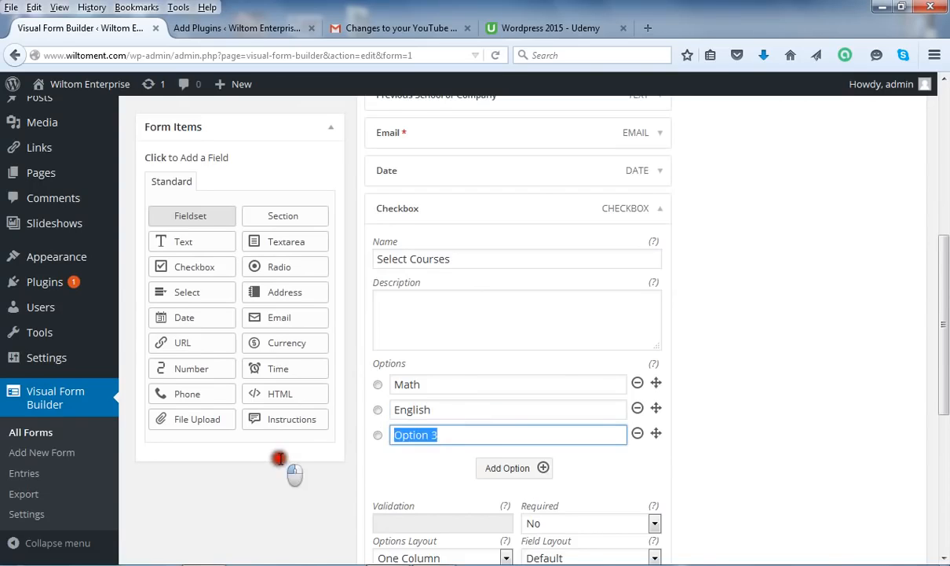
text(S)
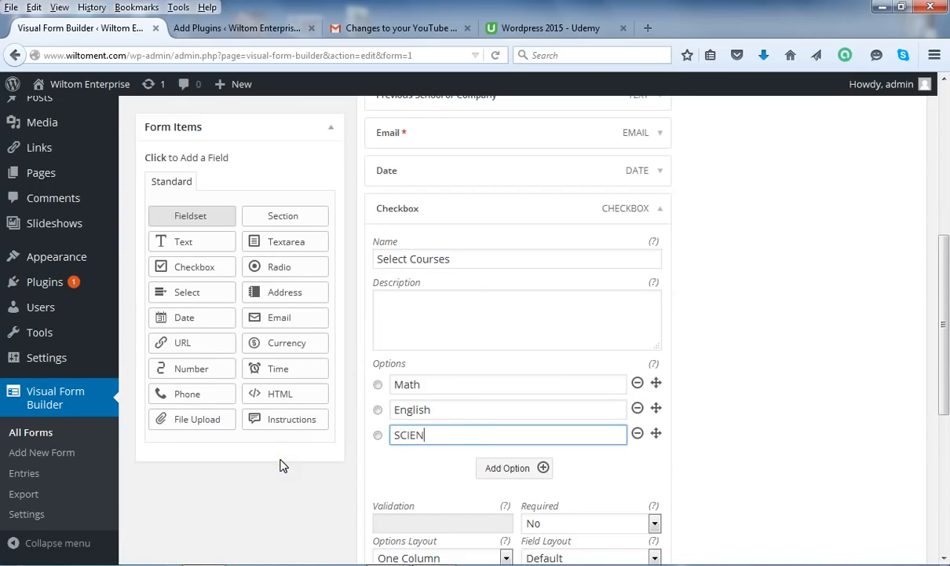
text(CIEN)
key(BackSpace)
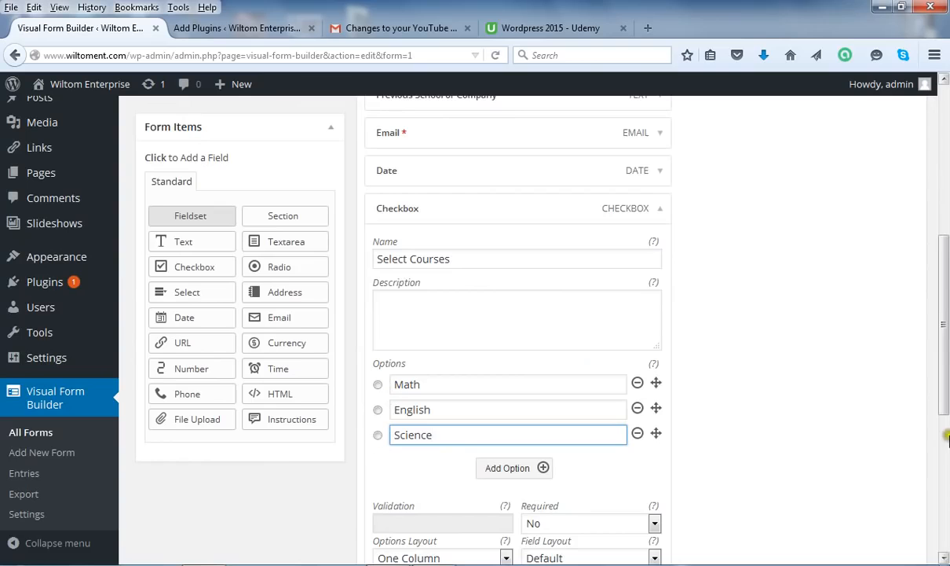
Add two more course options, History and Arts
drag(947, 382, 947, 396)
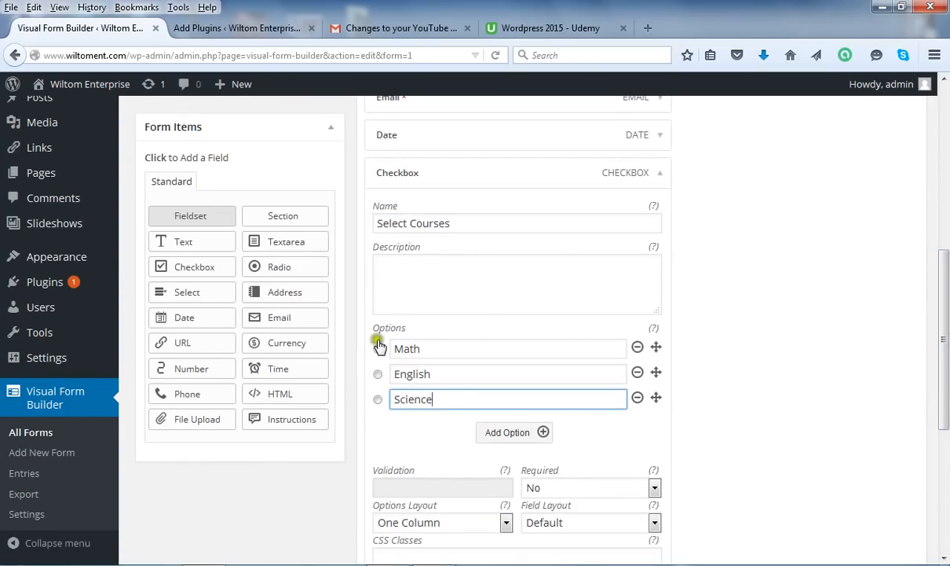
click(525, 433)
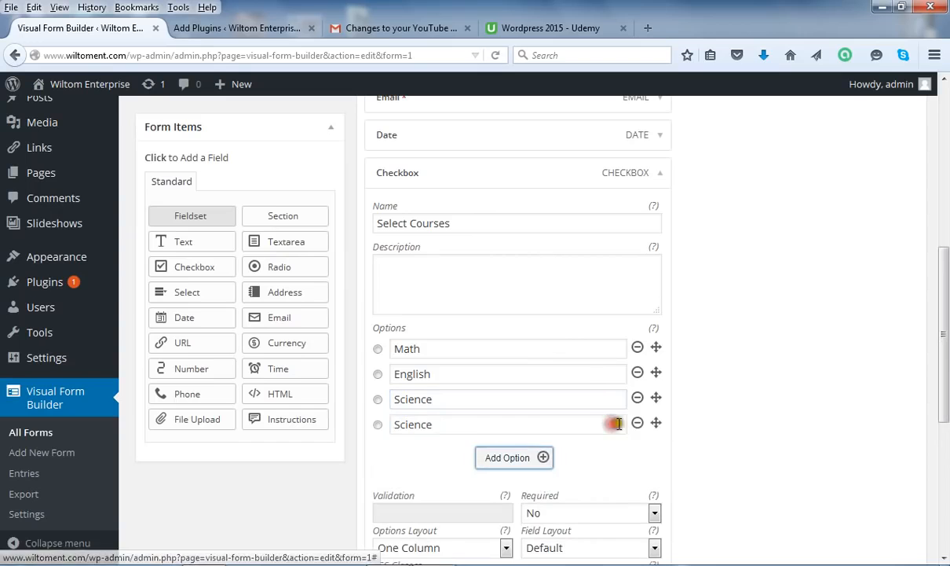
drag(464, 422, 361, 422)
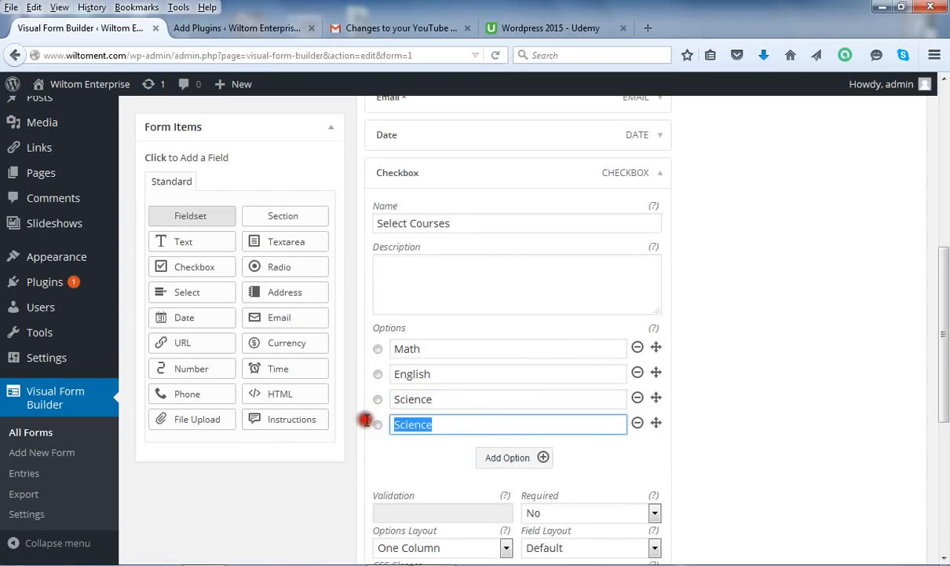
text(Hist)
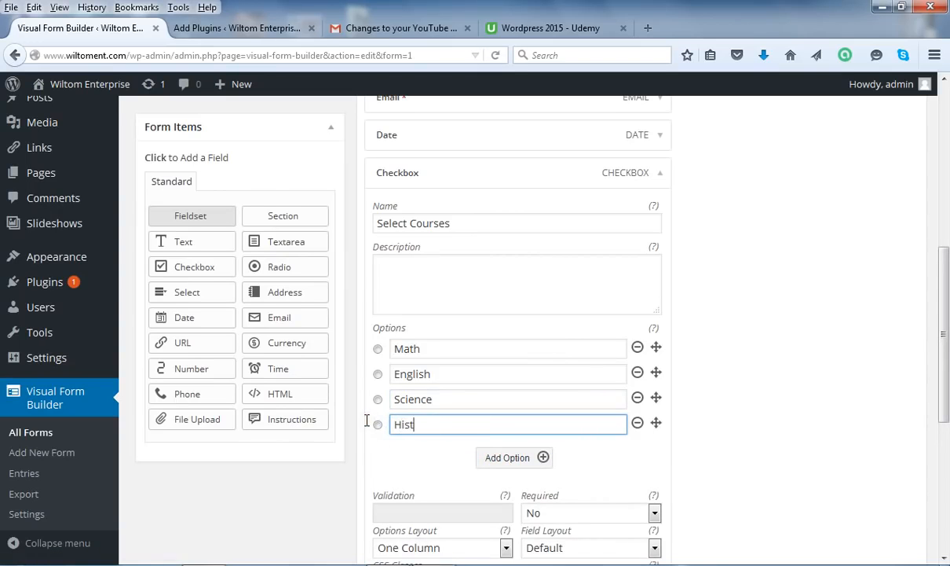
text(ory)
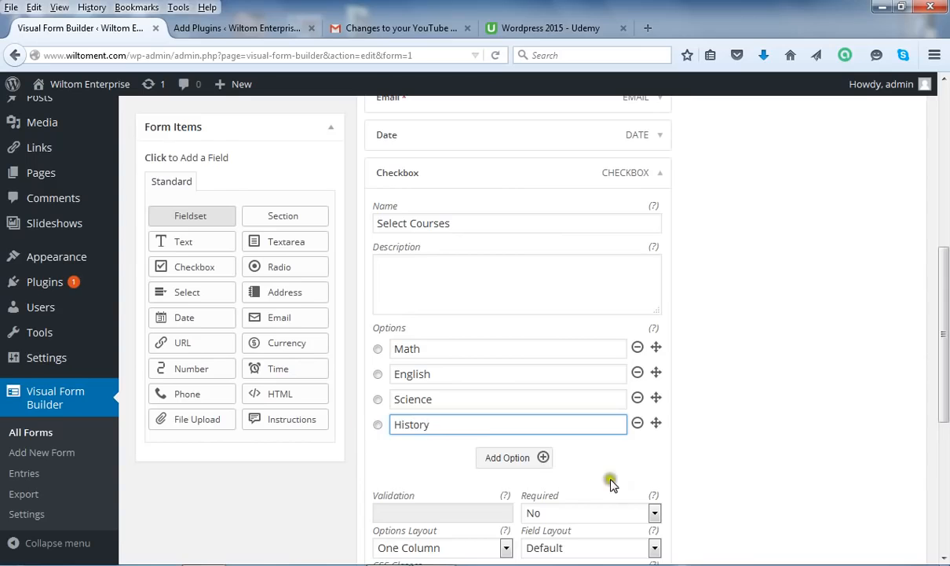
click(534, 457)
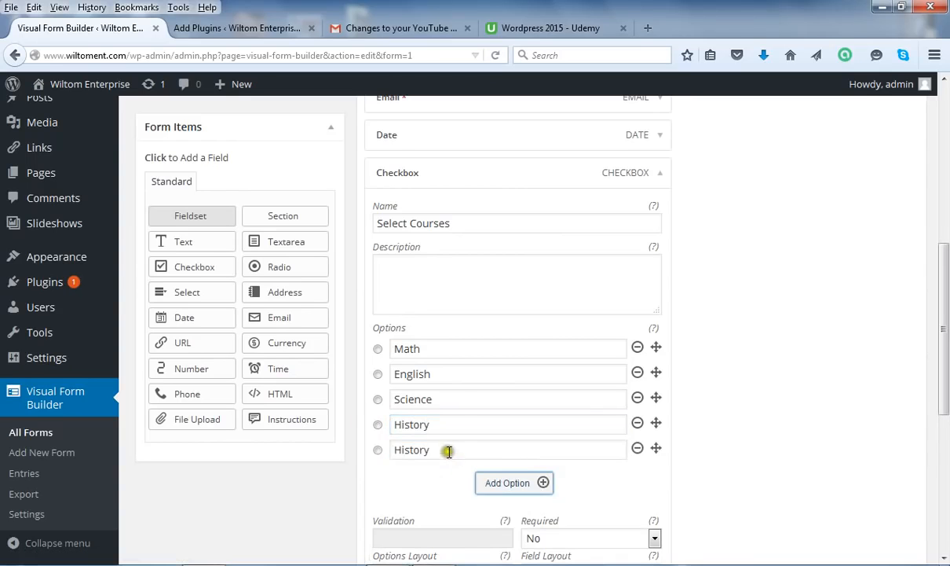
drag(432, 450, 386, 450)
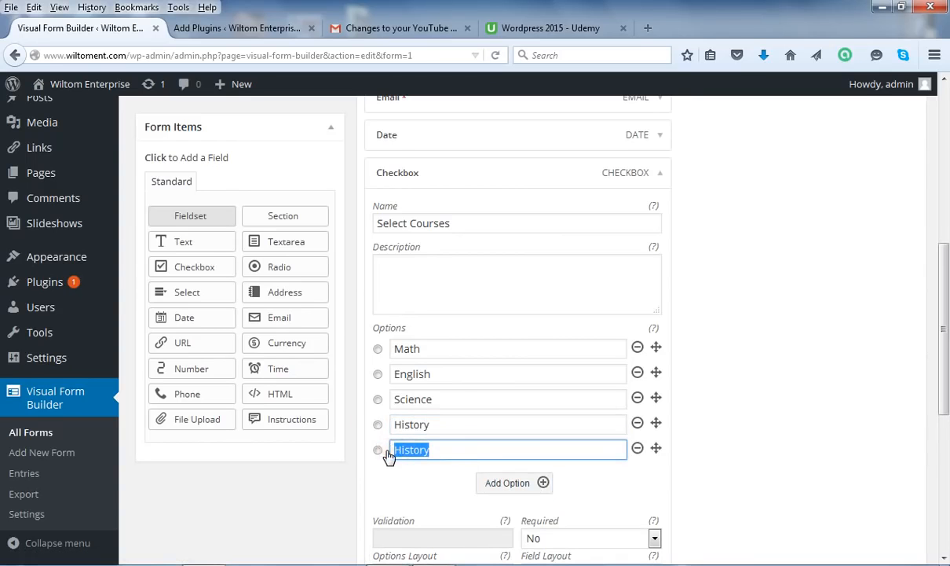
text(Arts)
drag(945, 322, 743, 380)
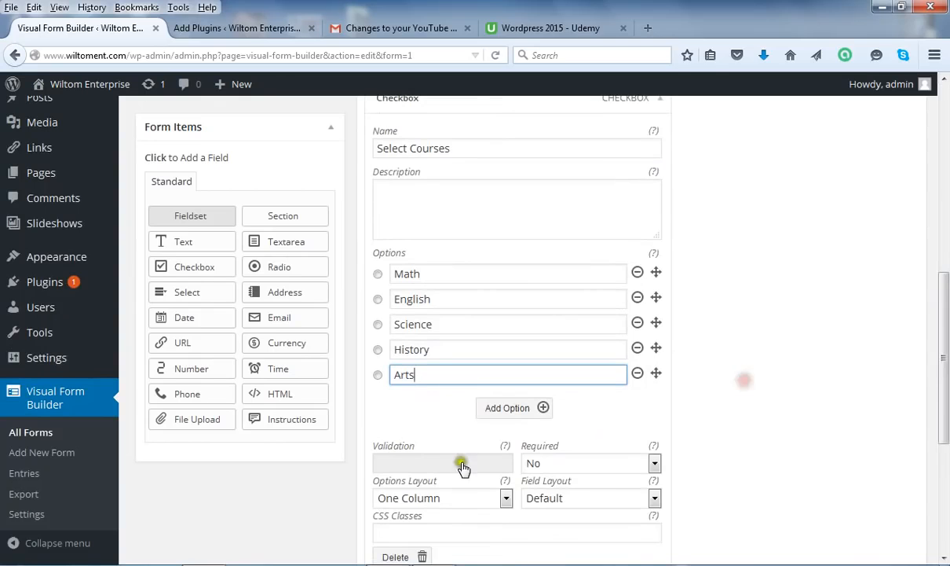
Set the Select Courses field's Required option to Yes
click(648, 463)
click(599, 497)
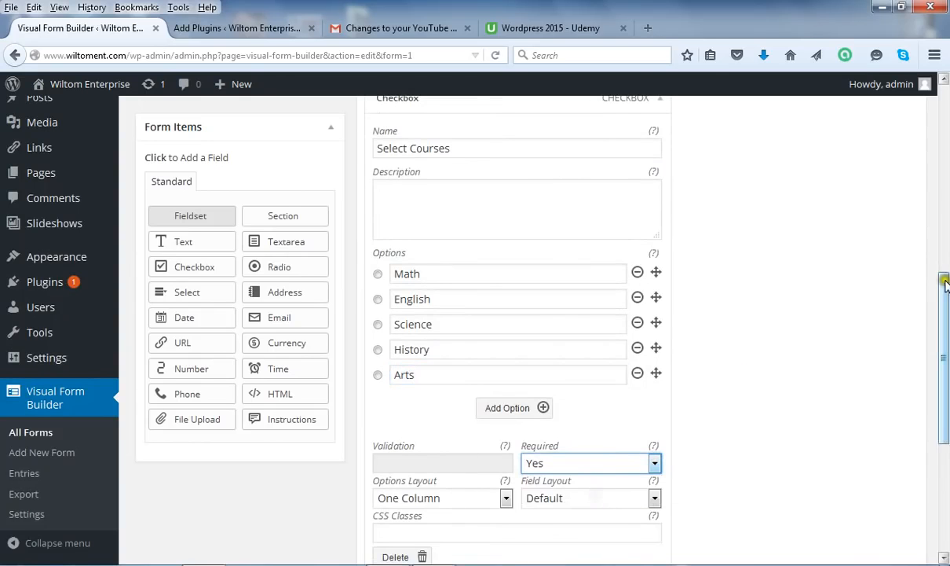
drag(947, 275, 946, 238)
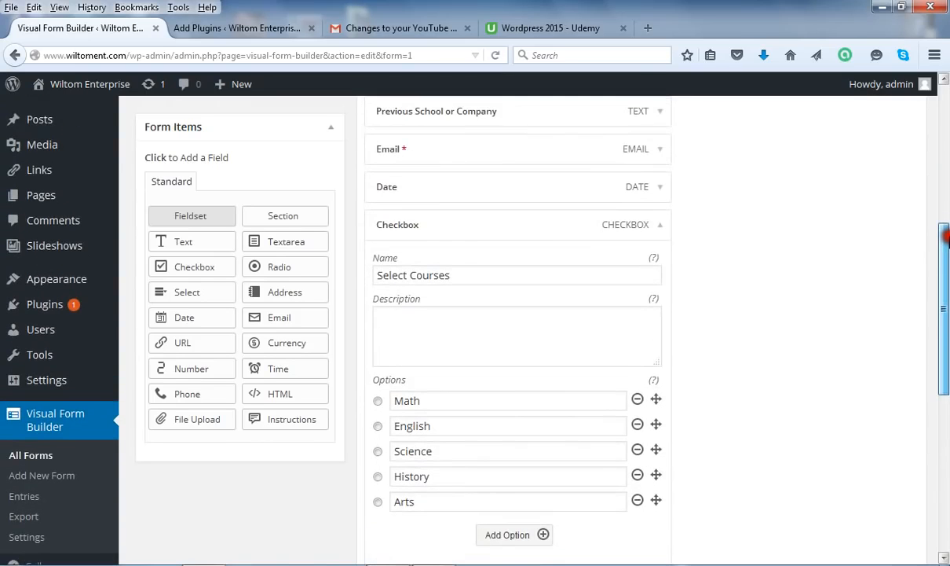
Collapse Select Courses and save the form until 'Form updated.' appears
click(662, 228)
drag(947, 306, 946, 224)
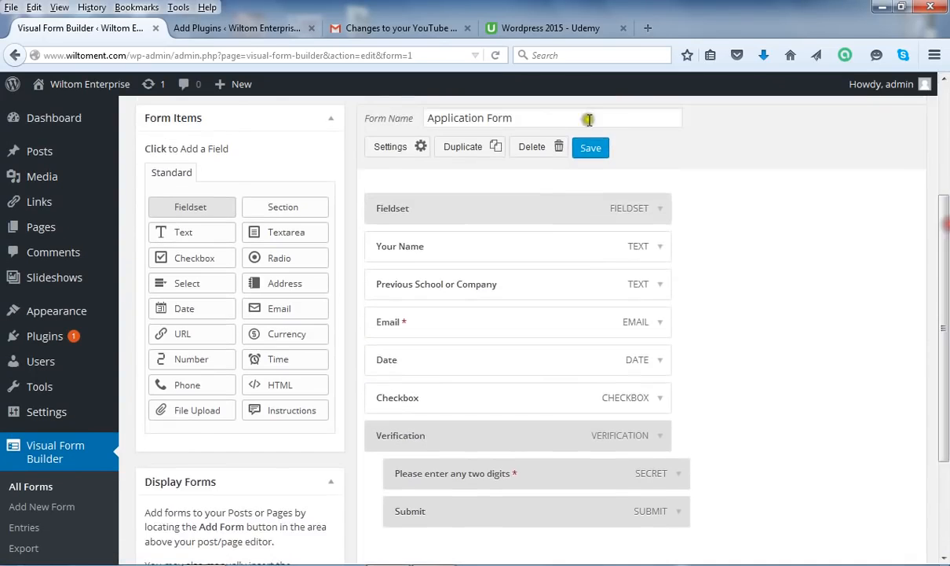
click(589, 148)
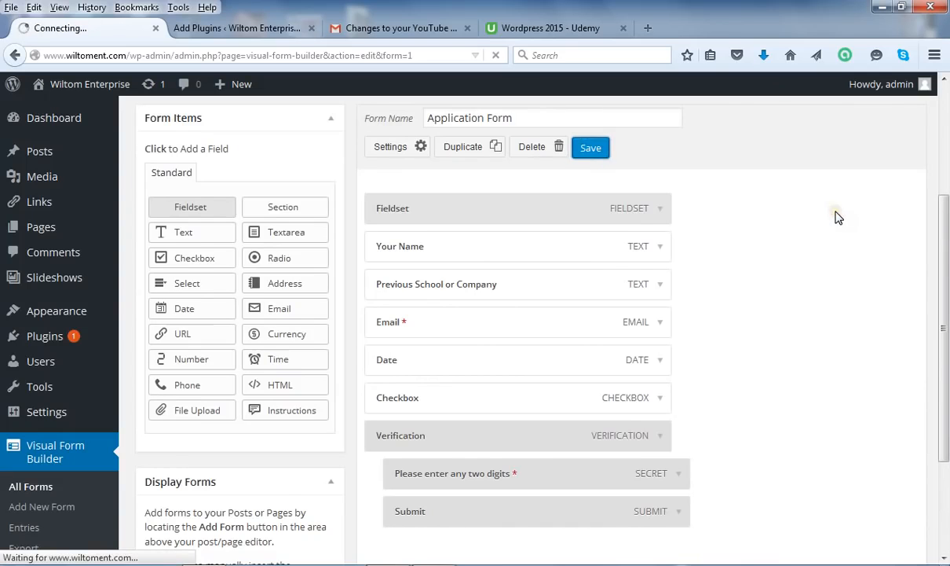
click(835, 216)
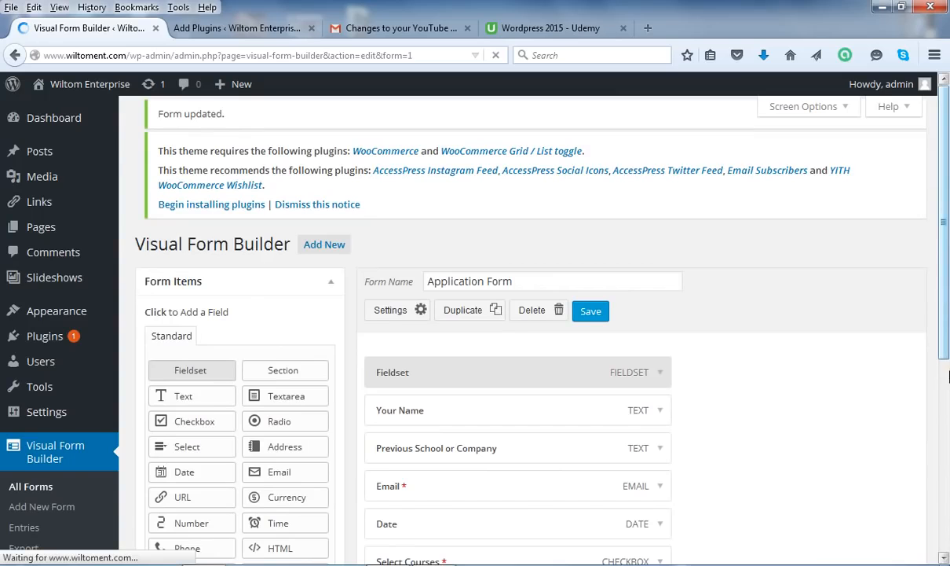
click(948, 367)
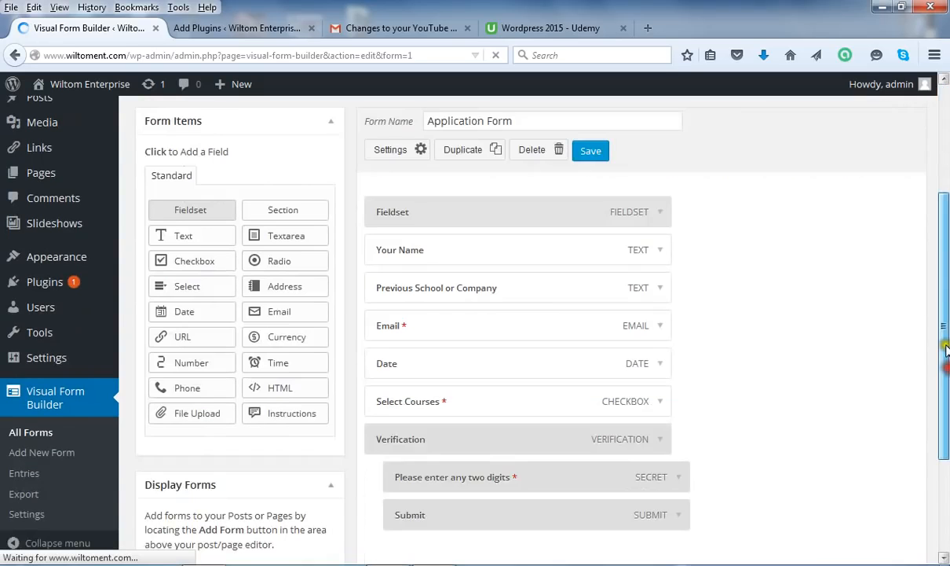
drag(947, 350, 947, 352)
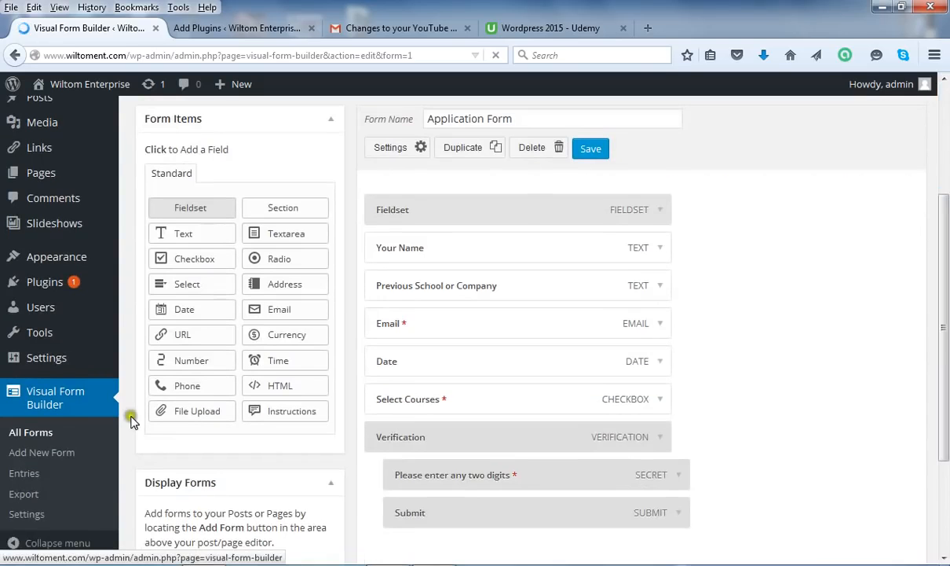
Add a File Upload field after Select Courses and name it 'Upload CV/Transcript'
click(199, 414)
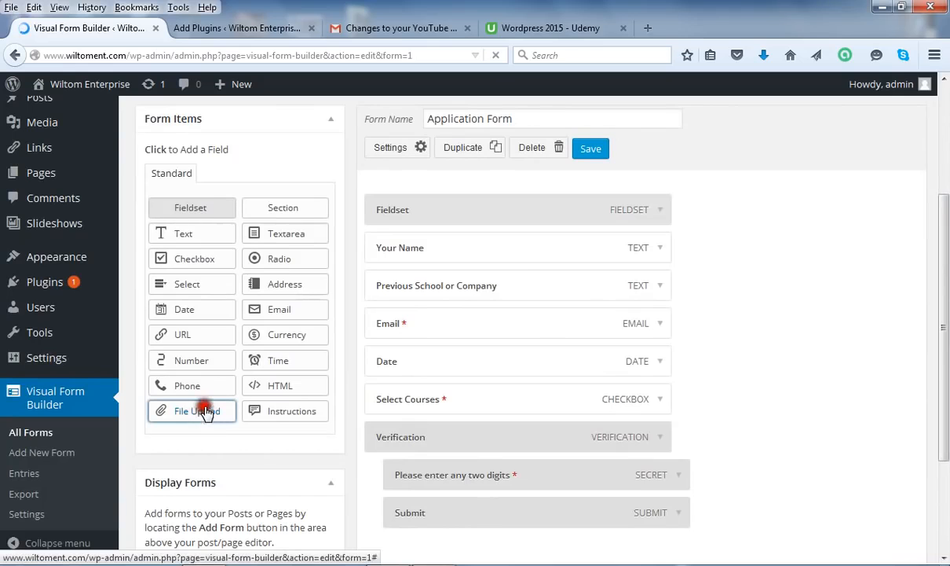
click(934, 289)
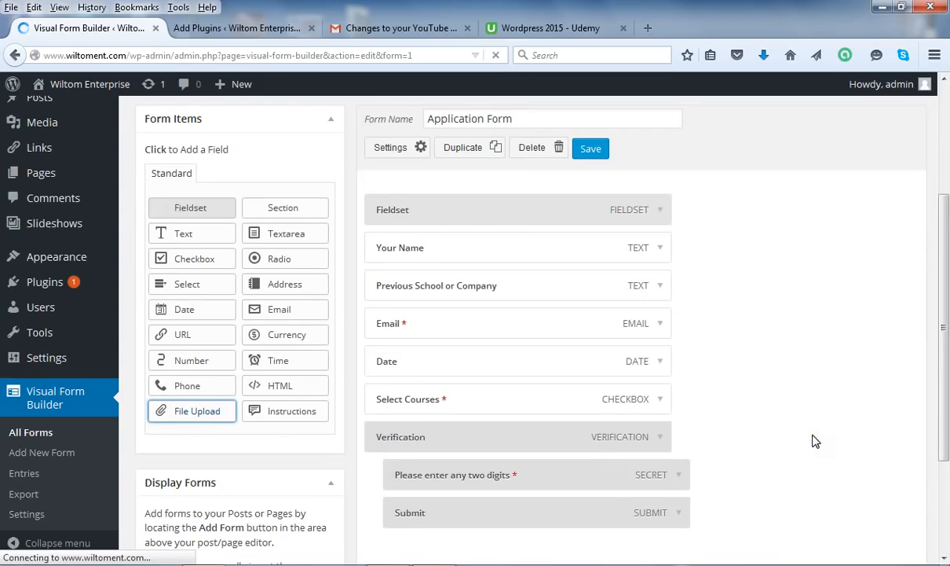
click(189, 417)
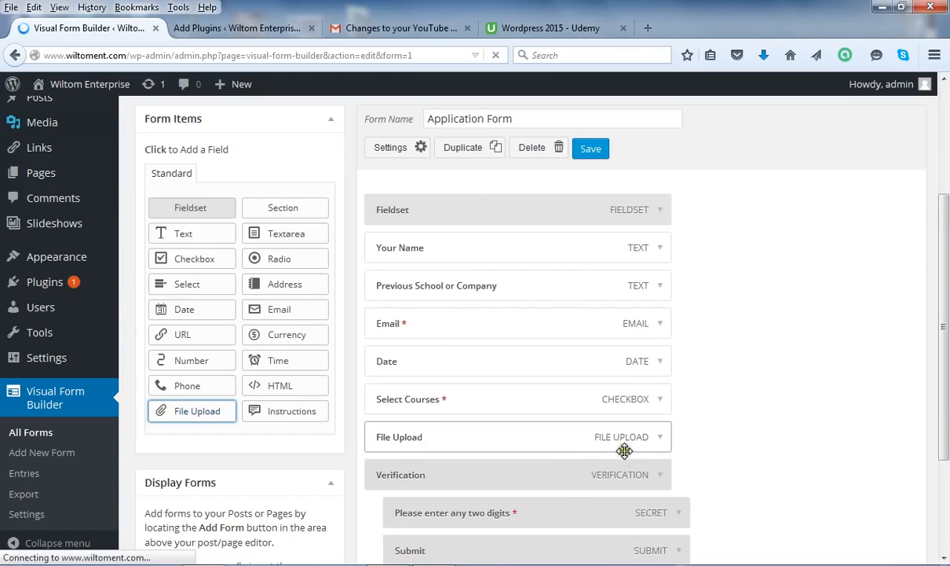
click(661, 441)
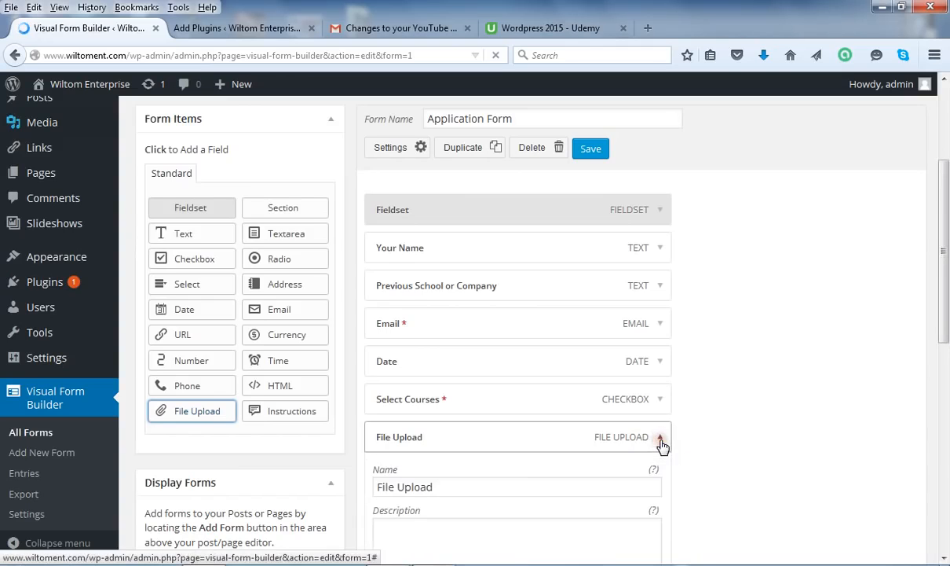
drag(944, 340, 766, 371)
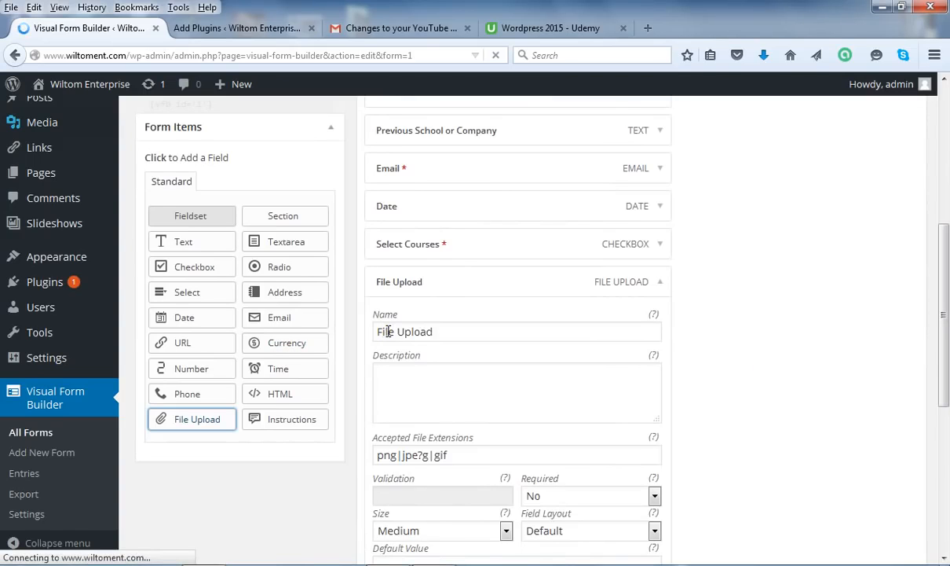
double_click(388, 331)
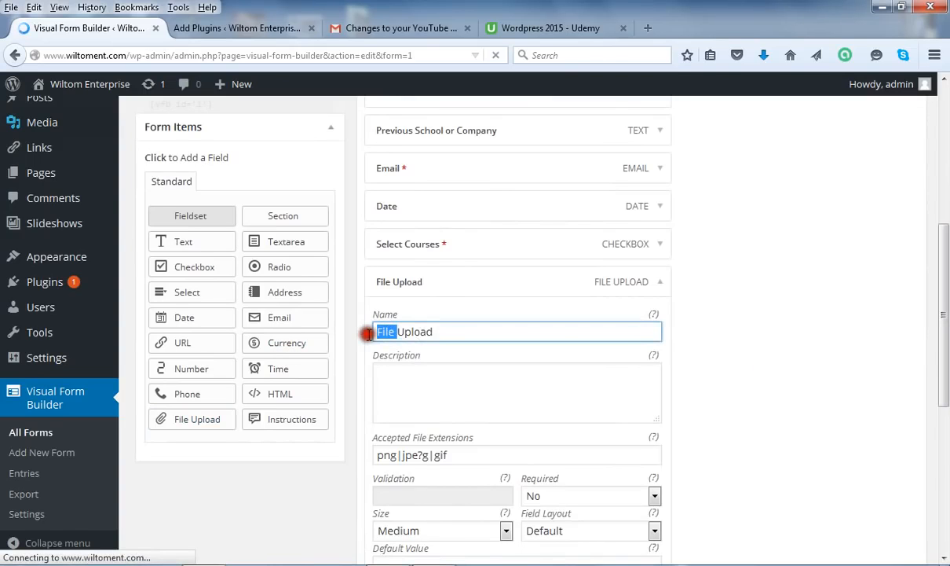
key(Delete)
key(Delete)
click(420, 331)
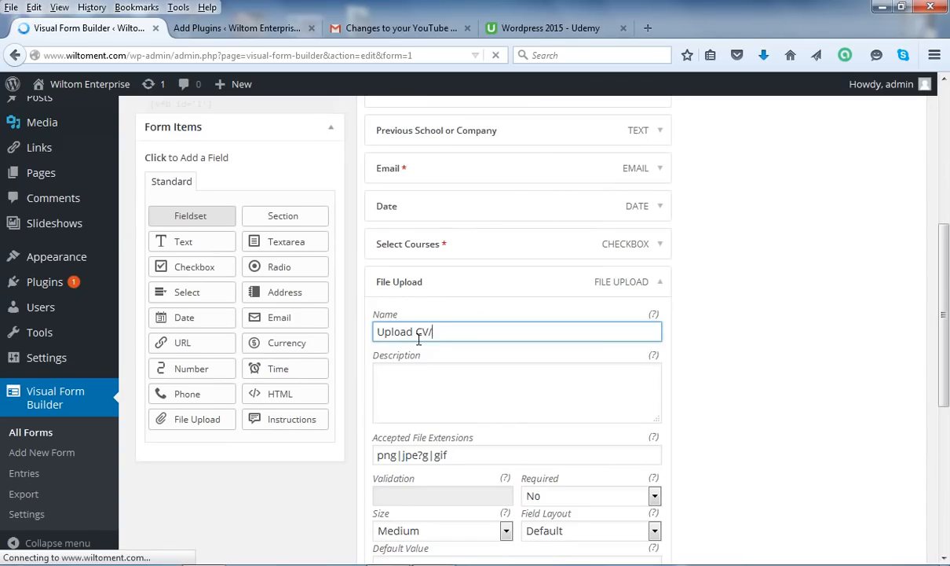
text(CV/)
click(663, 285)
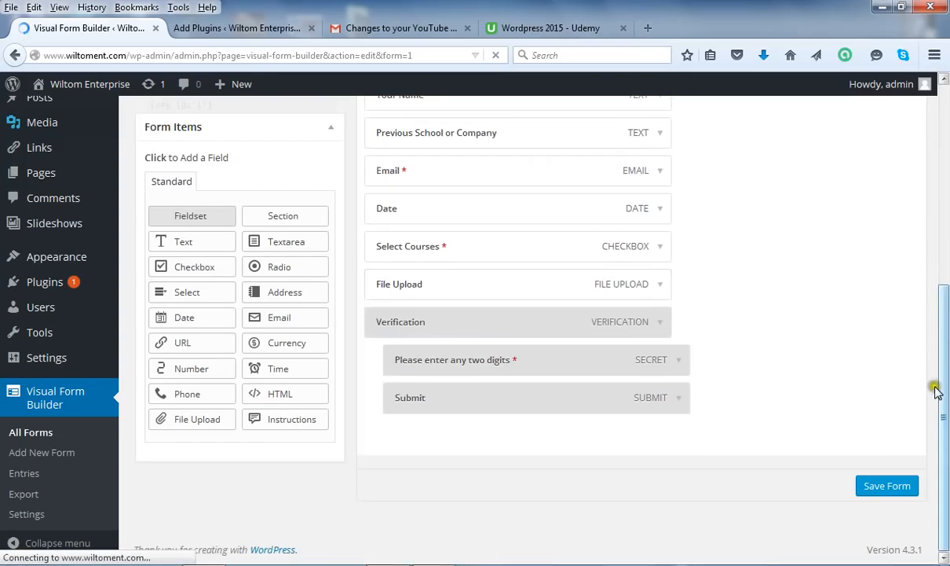
drag(945, 376, 946, 274)
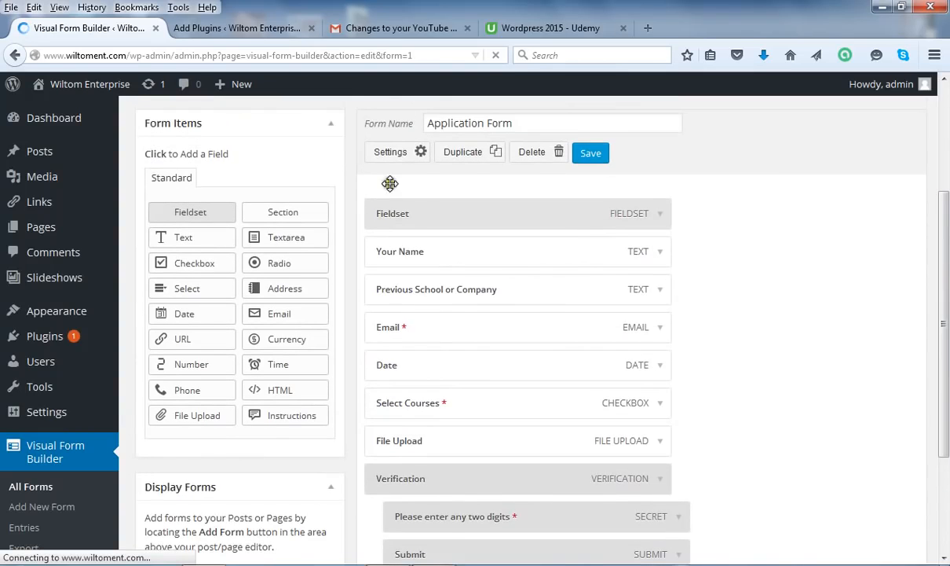
Change the Fieldset legend to 'Summer School Registration Form' and save the form
click(660, 217)
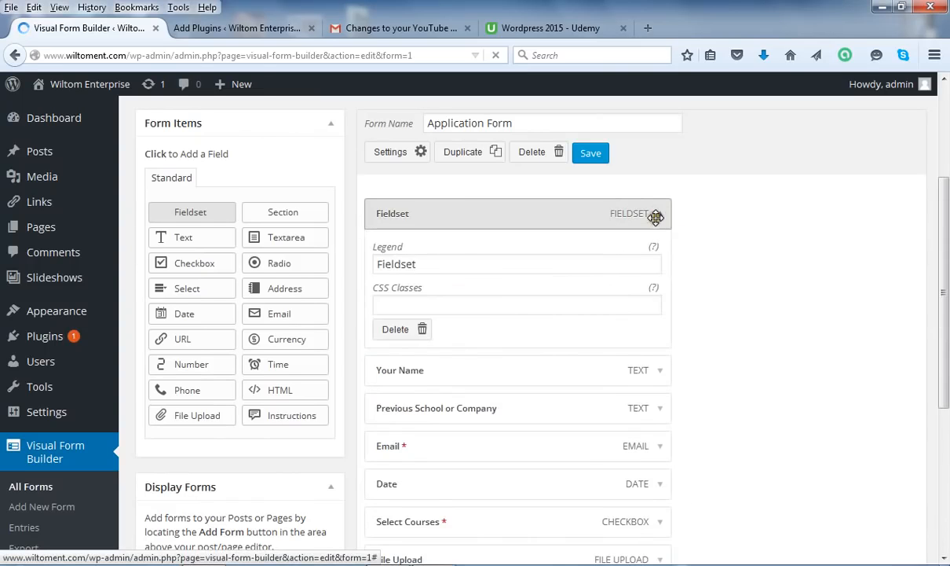
drag(435, 267, 360, 269)
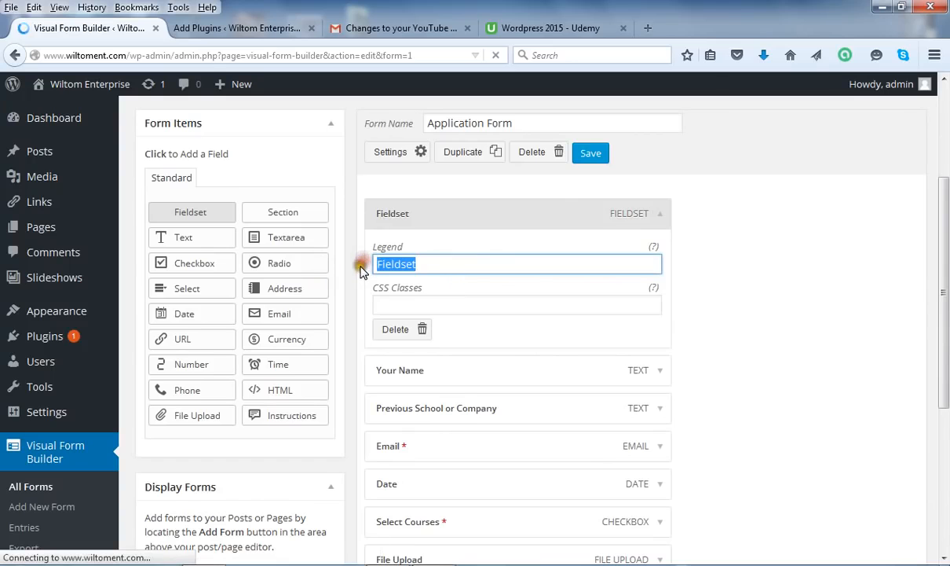
text(S)
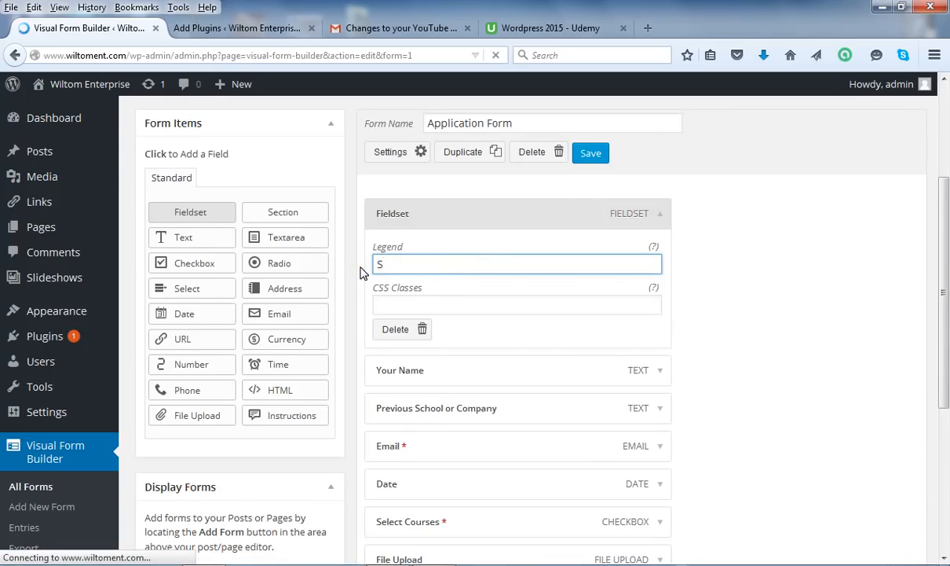
text(ummer School Registration Form)
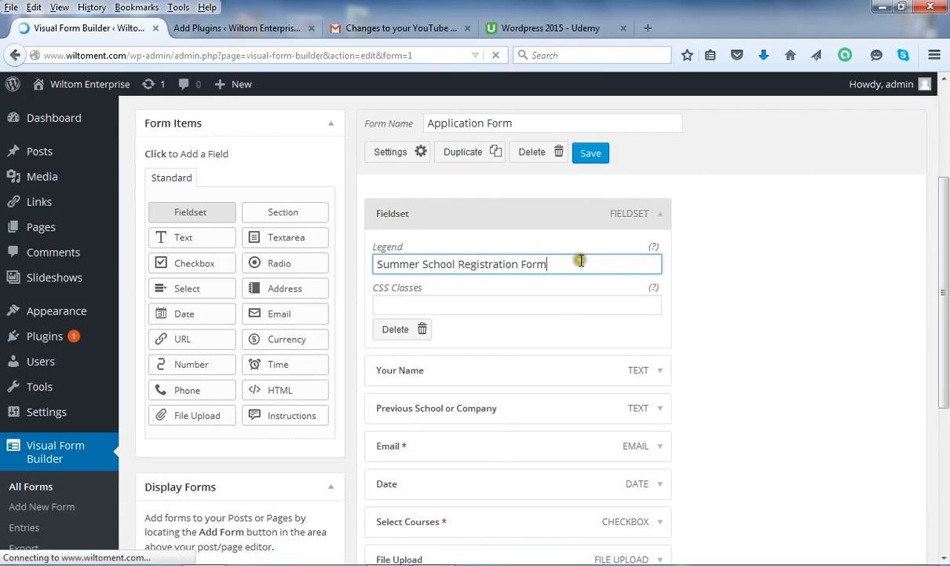
click(658, 214)
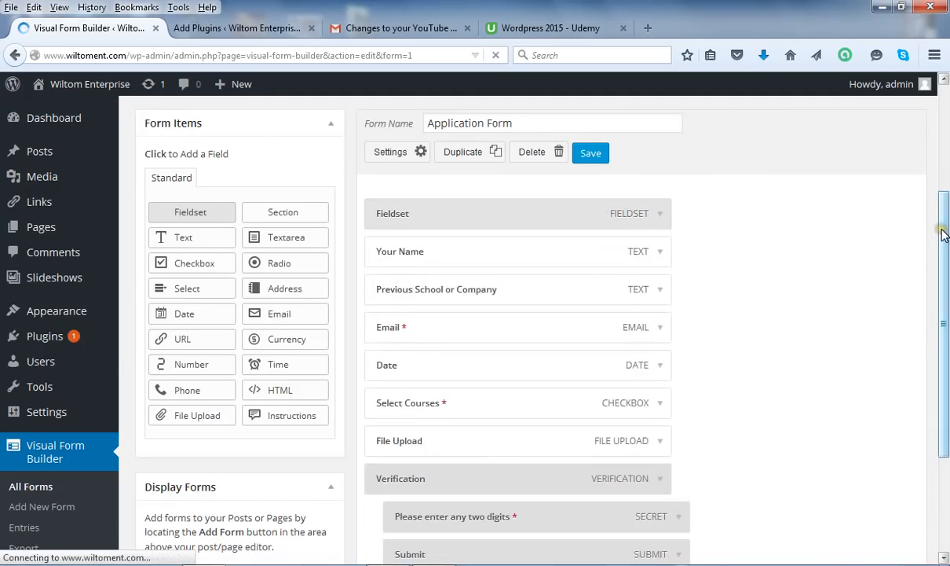
click(590, 153)
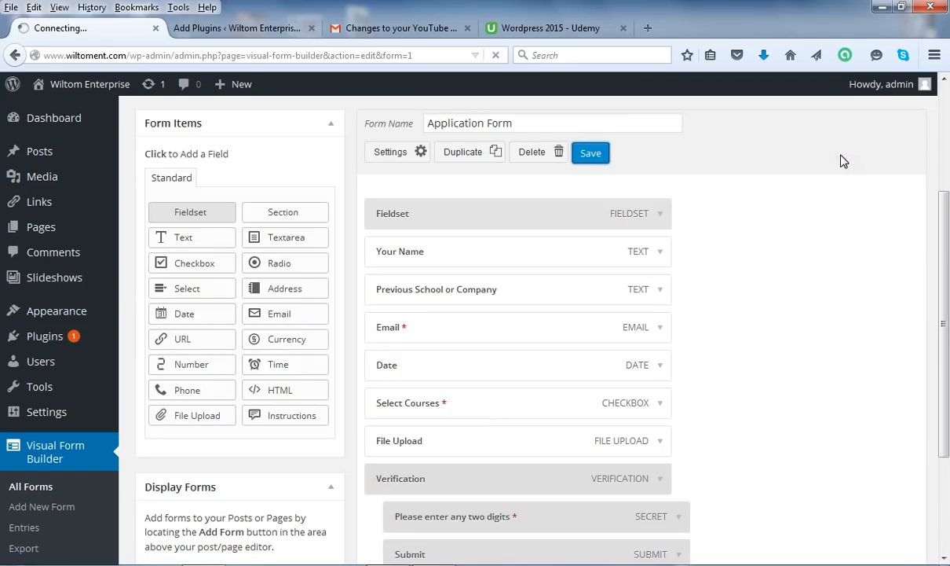
Confirm the 'Form updated.' notice and scroll down to review the saved fields
click(841, 158)
click(743, 168)
click(605, 163)
click(947, 242)
drag(947, 241, 934, 440)
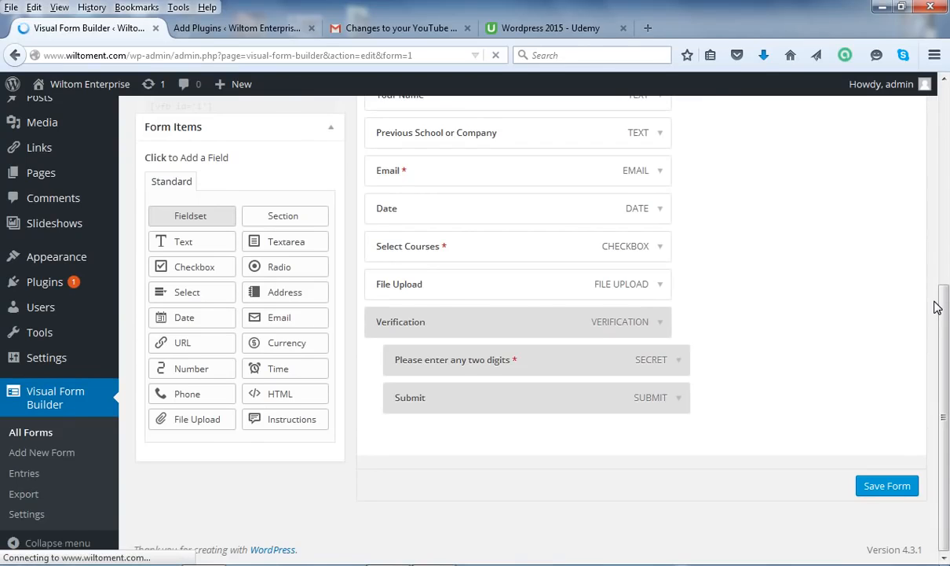
click(939, 303)
drag(946, 326, 929, 223)
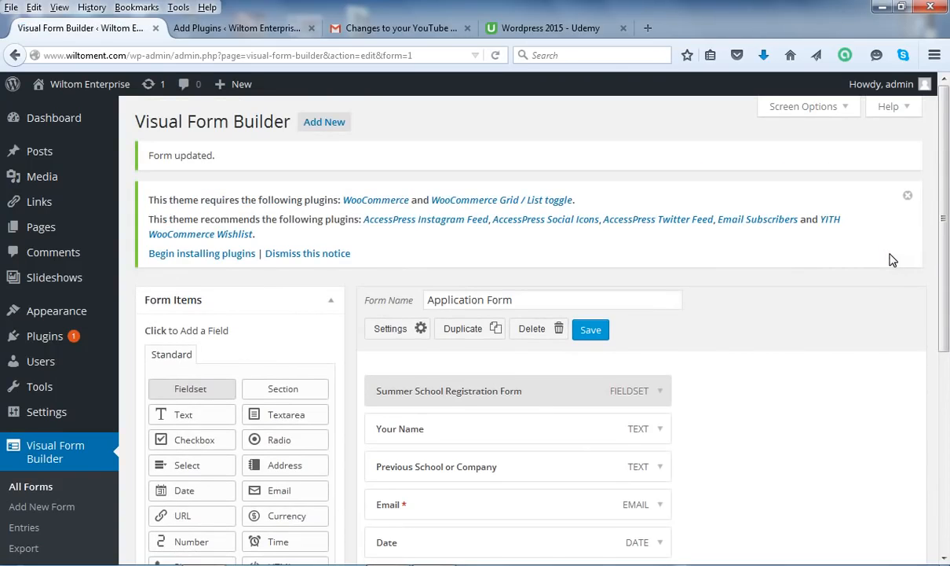
Finish reviewing the form, then go to Pages > All Pages
drag(945, 240, 946, 318)
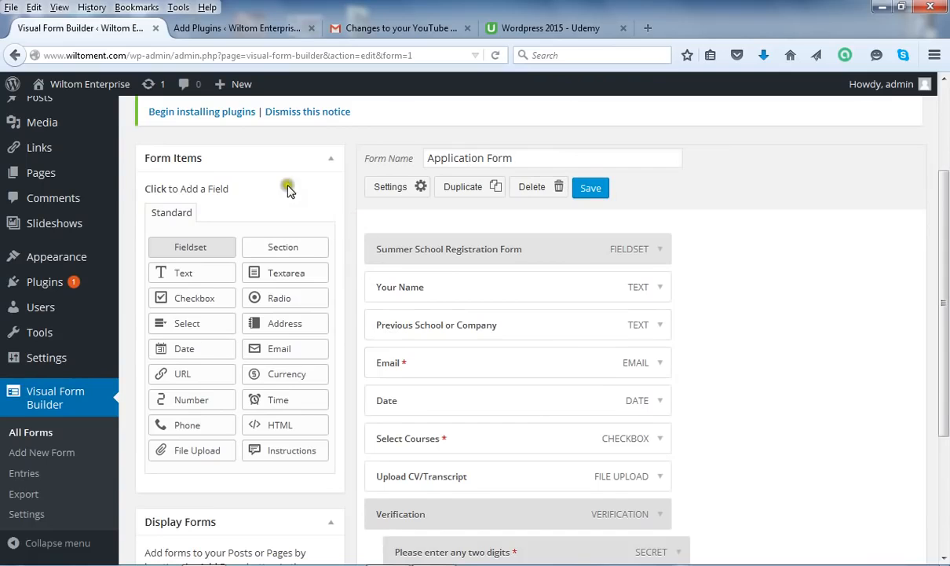
drag(945, 323, 947, 275)
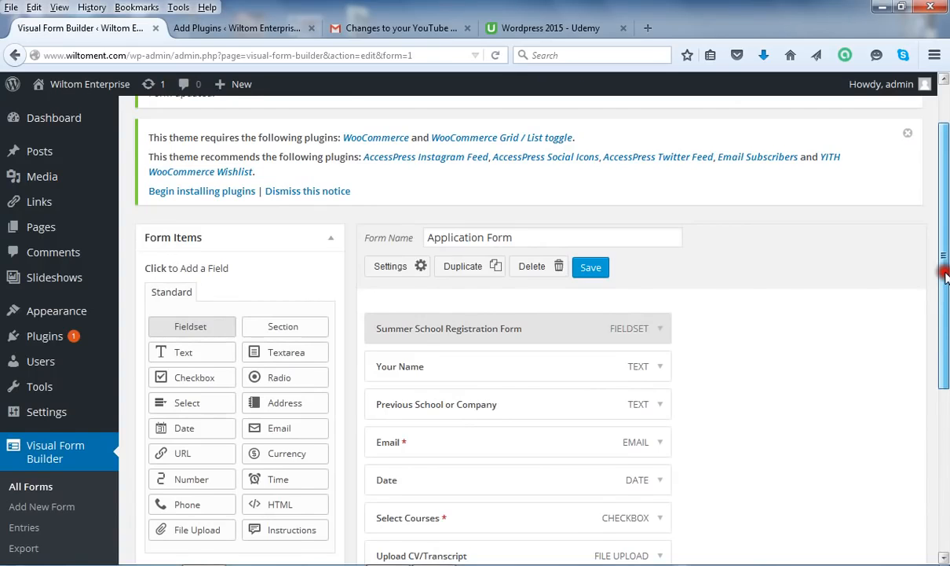
drag(946, 275, 946, 440)
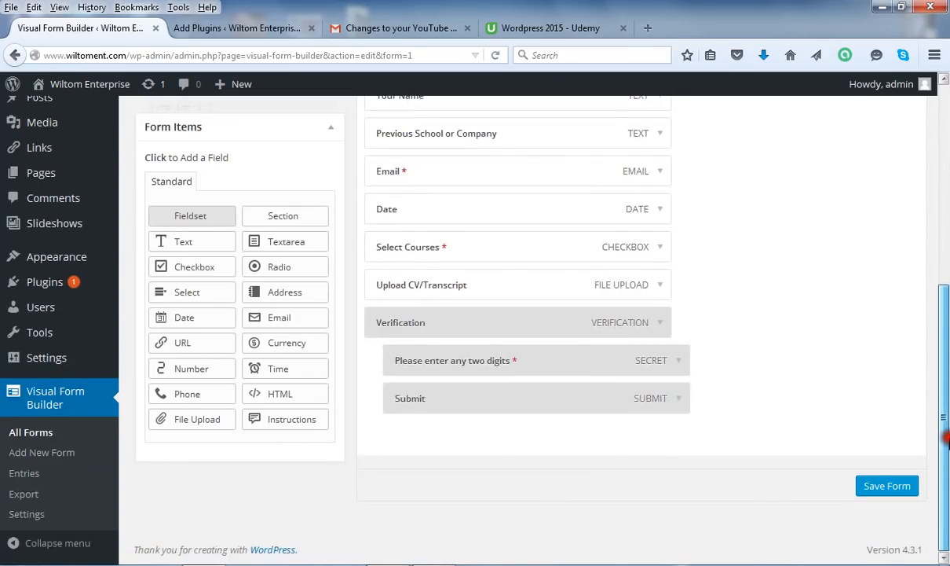
click(946, 262)
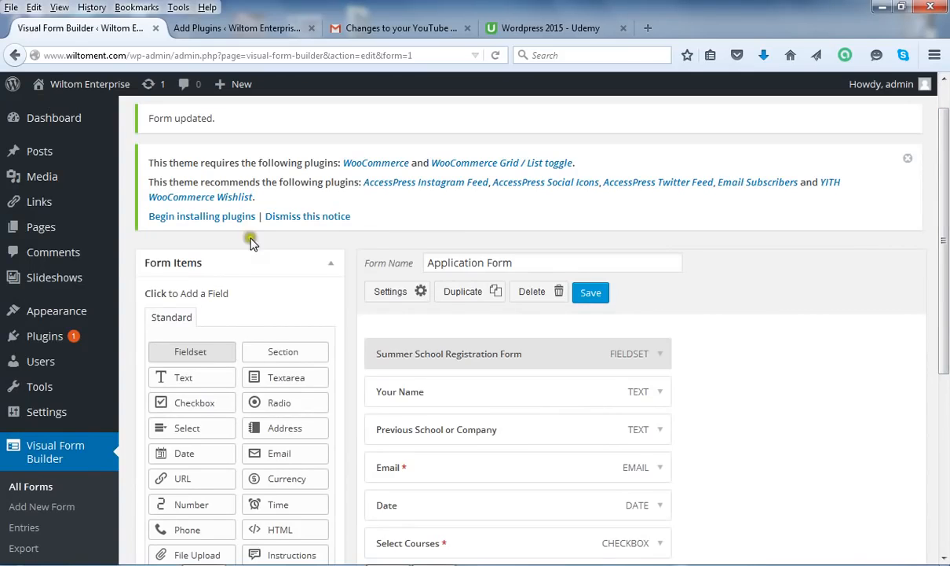
mouse_move(11, 228)
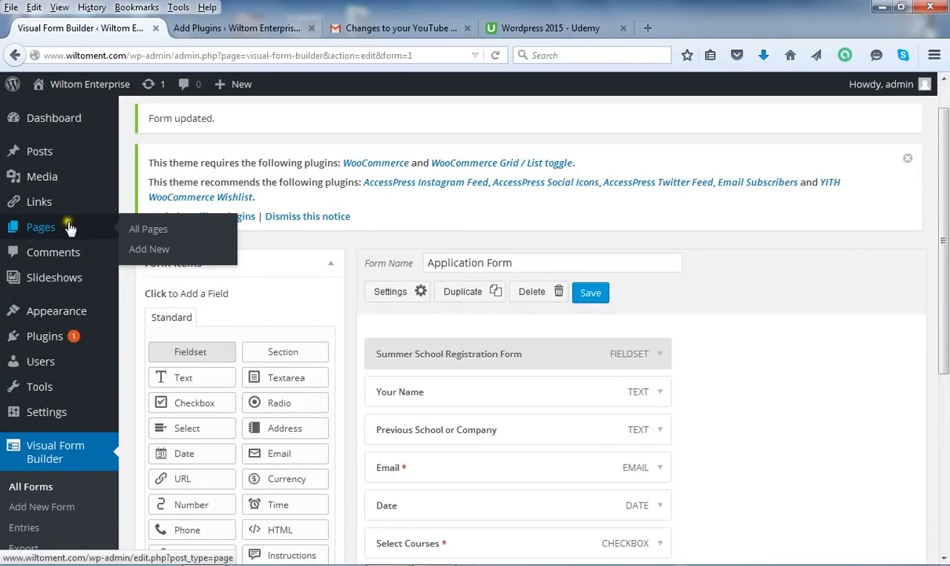
click(149, 231)
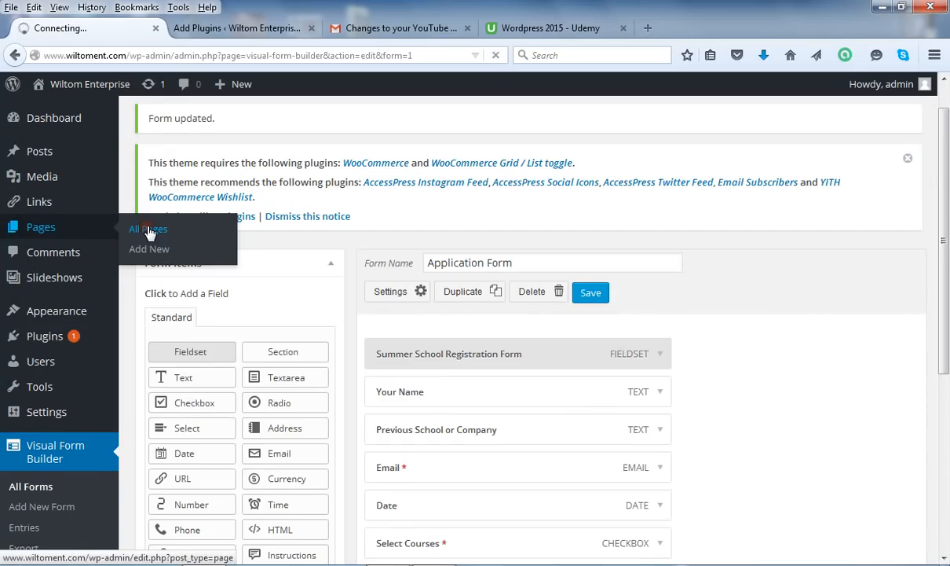
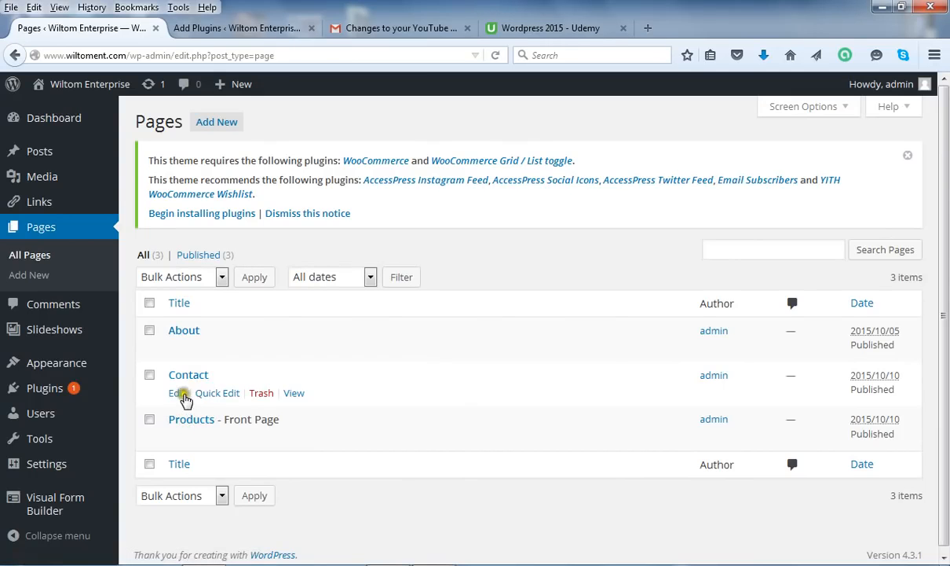
Open the Contact page in the editor from the All Pages list
click(178, 394)
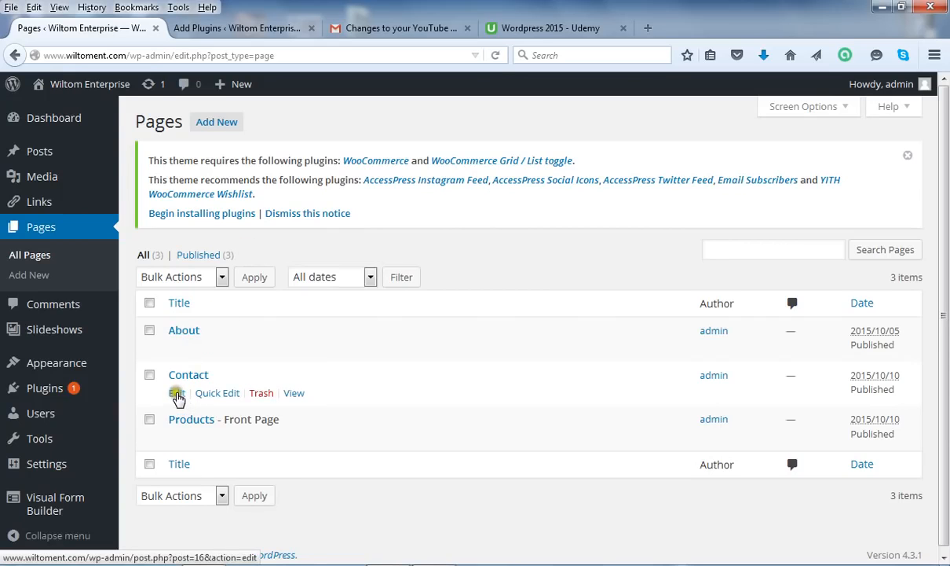
click(177, 393)
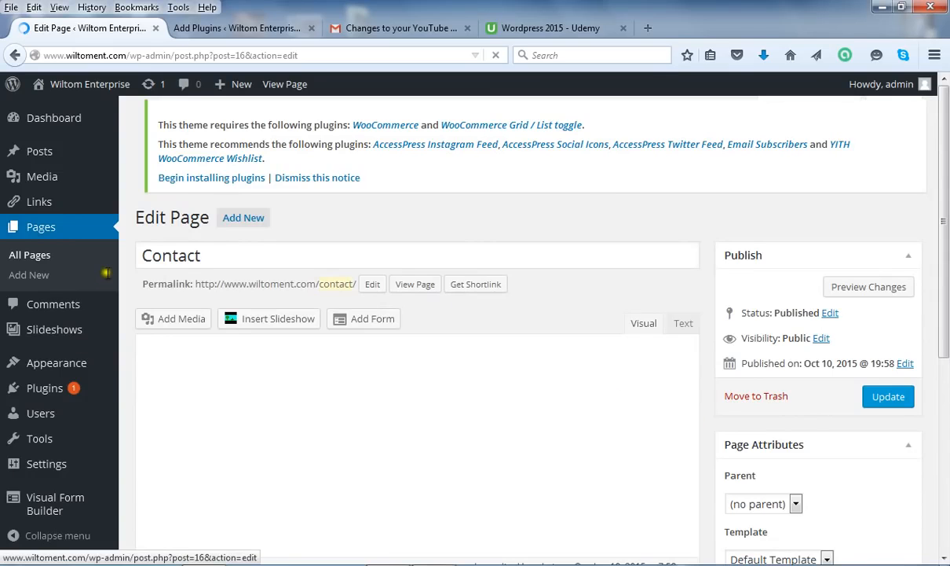
Start a new empty paragraph after the Tel: line in the Contact page body
click(225, 255)
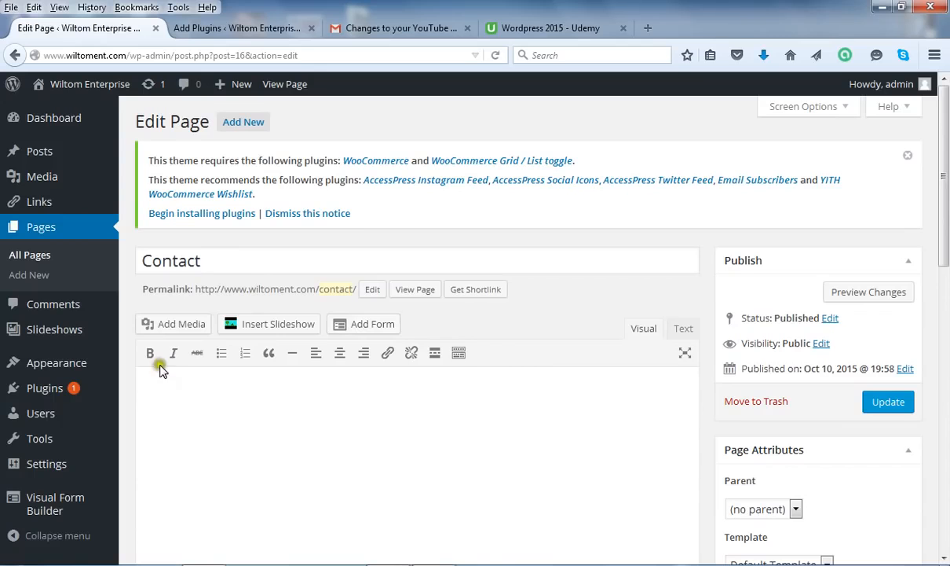
click(196, 391)
click(186, 393)
scroll(947, 279, down, 3)
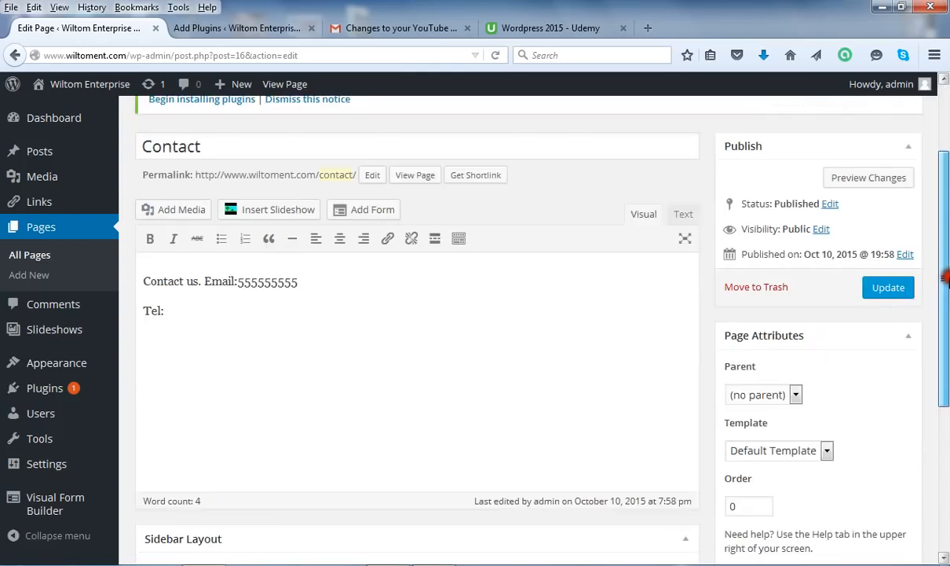
scroll(946, 277, up, 1)
scroll(946, 271, up, 1)
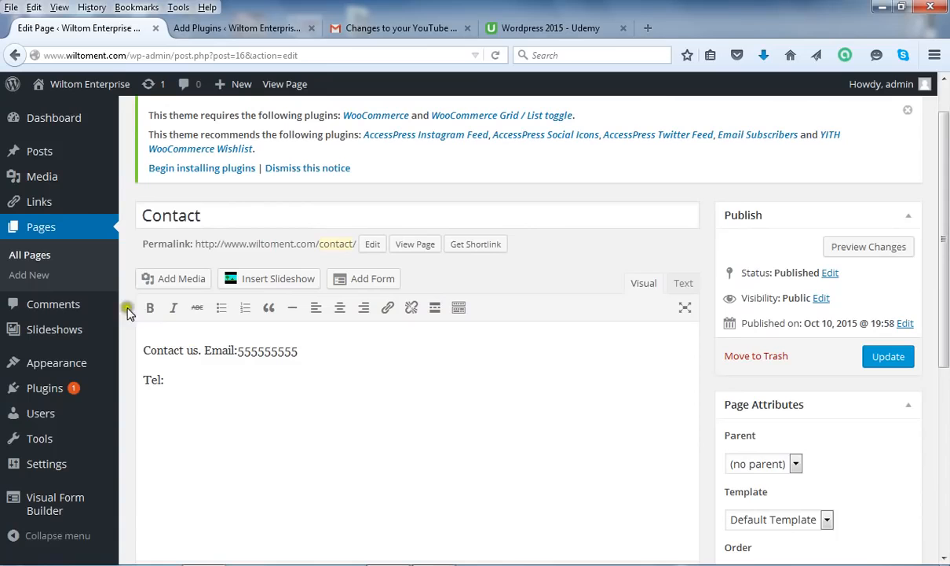
click(202, 381)
key(Return)
click(372, 278)
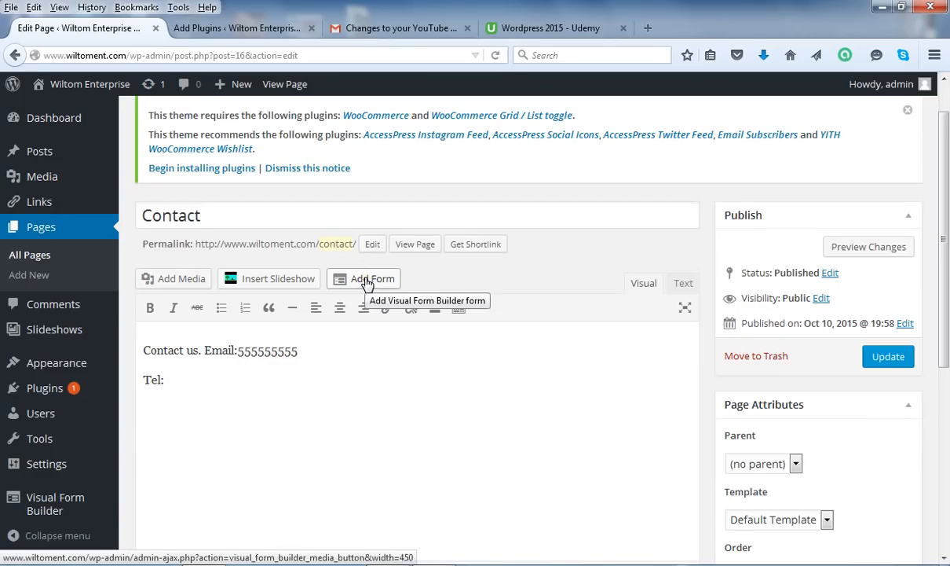
Insert the Application Form as the [vfb id=1] shortcode below the Tel: line
click(368, 280)
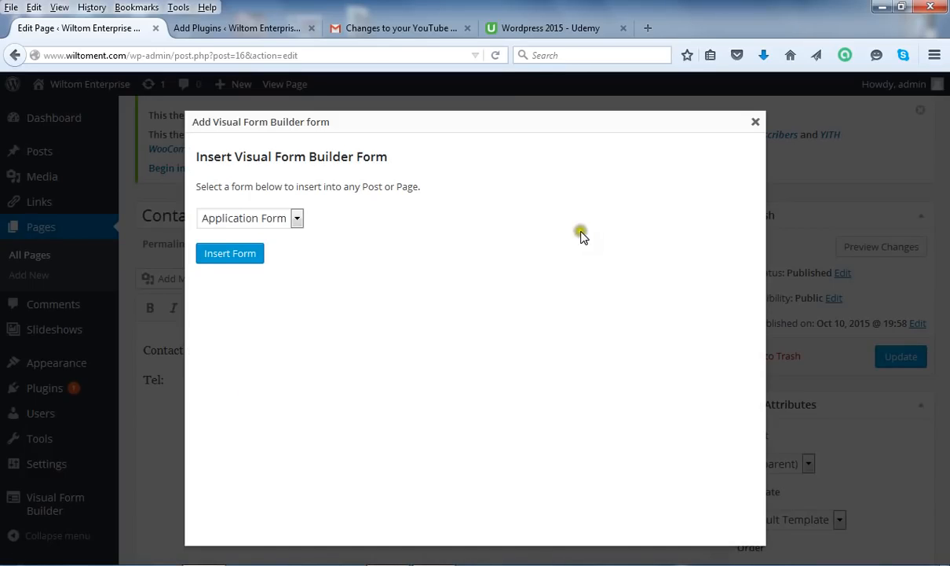
click(297, 218)
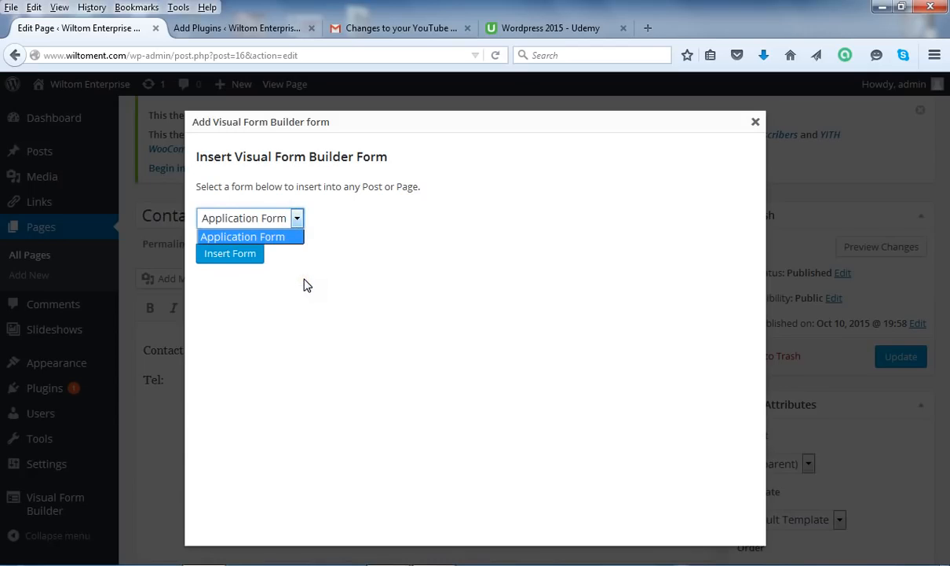
click(342, 256)
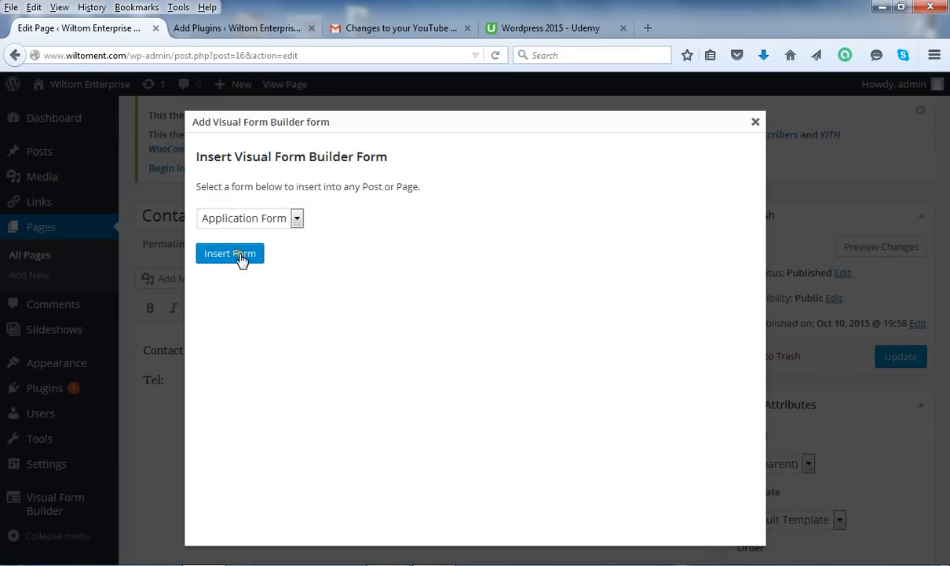
click(239, 256)
click(239, 256)
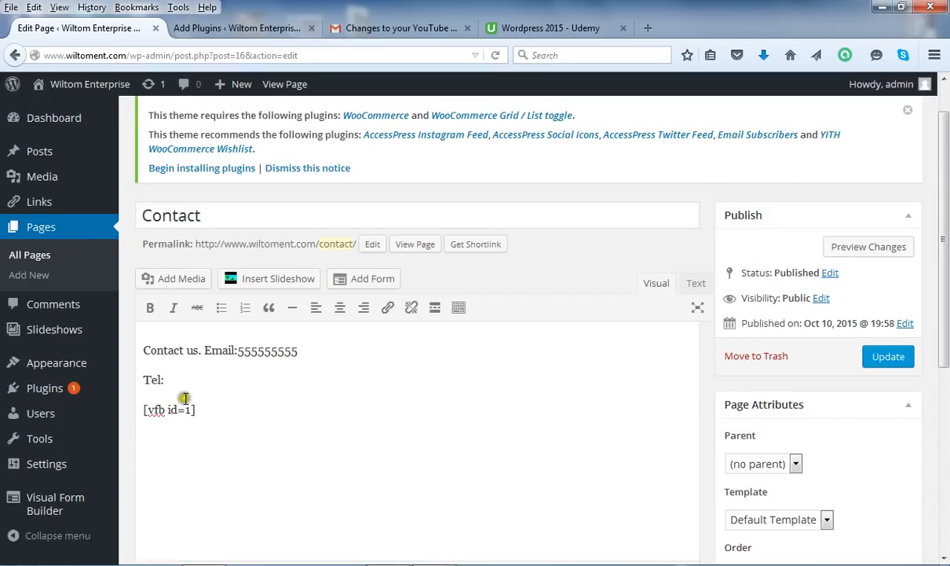
click(210, 416)
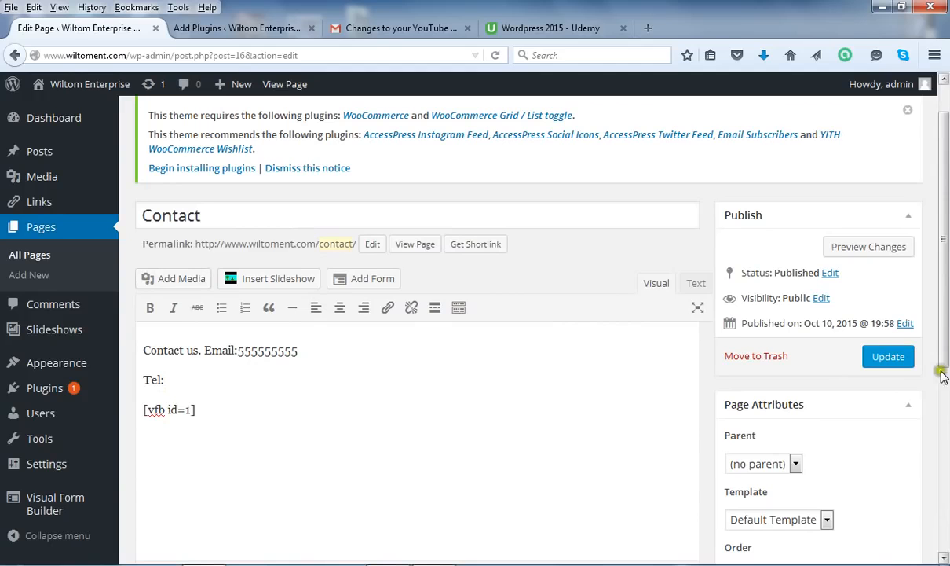
Update the Contact page, stopping the unresponsive script that stalls the save
click(873, 357)
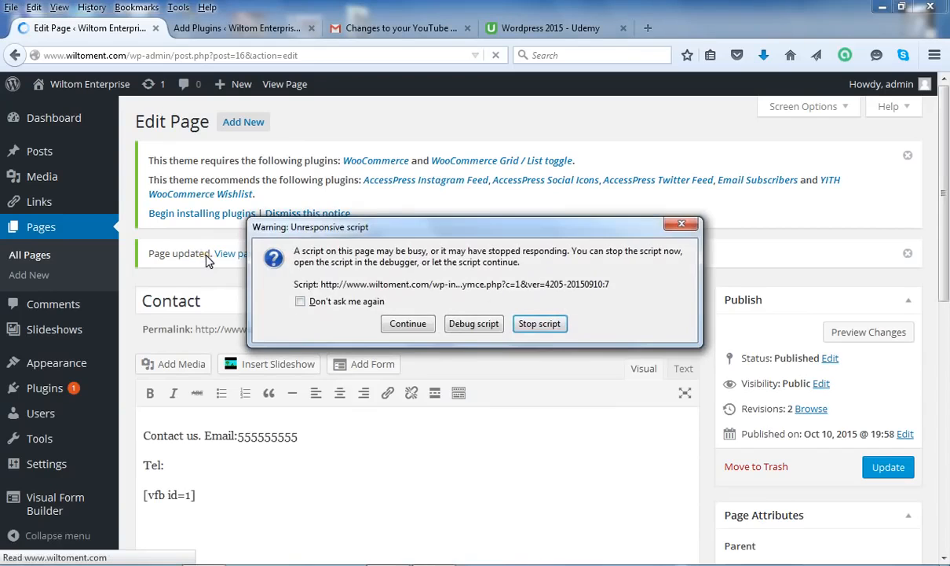
click(540, 324)
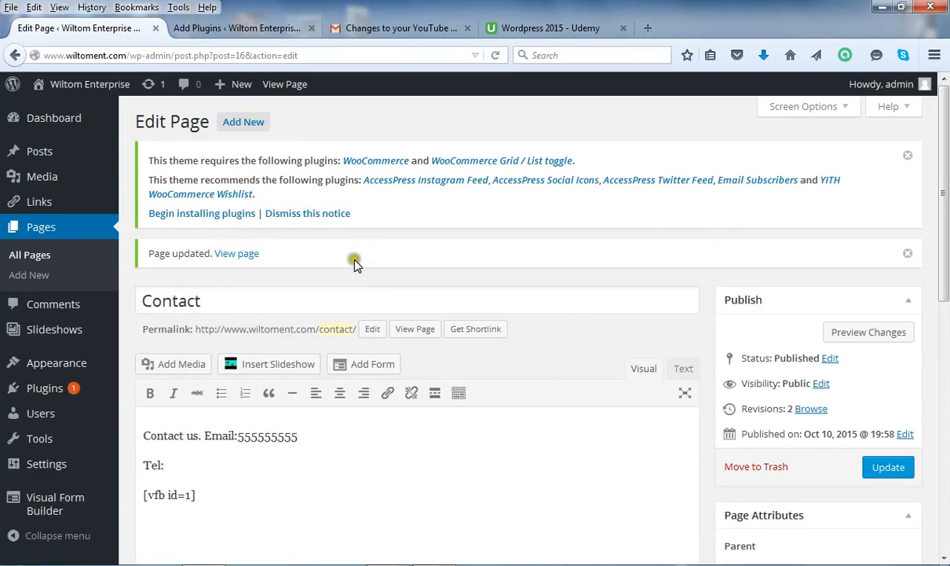
click(239, 258)
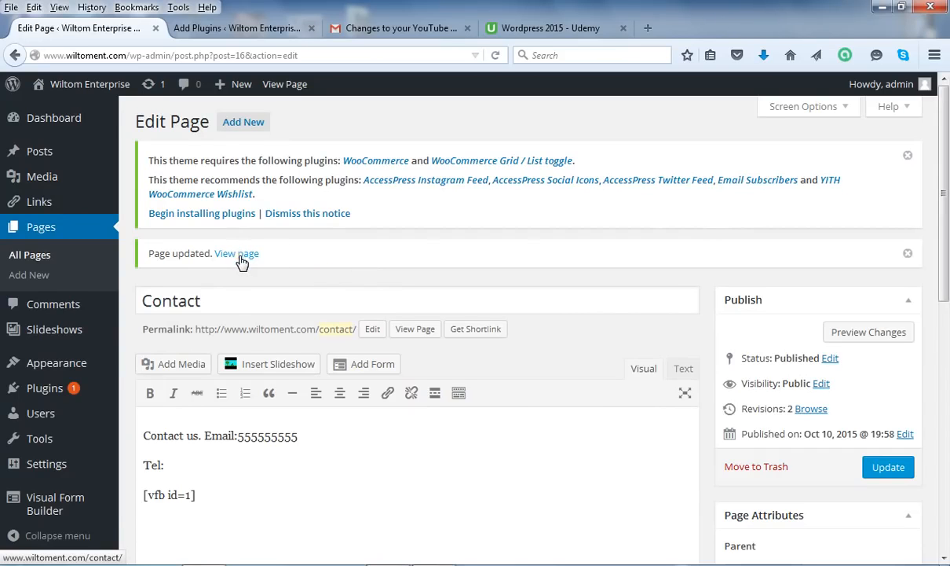
View the live Contact page with the Summer School Registration Form below Tel:
click(241, 258)
click(241, 257)
click(242, 255)
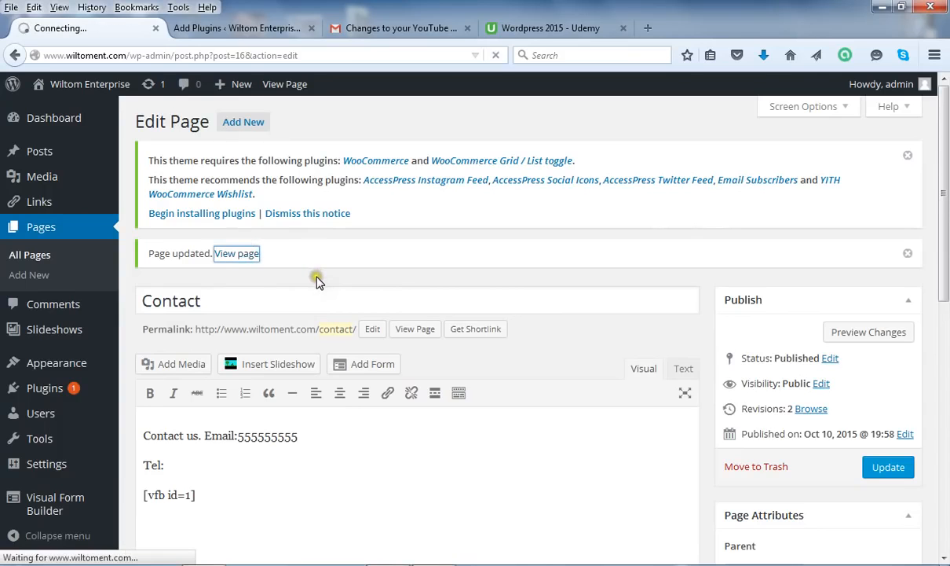
click(317, 280)
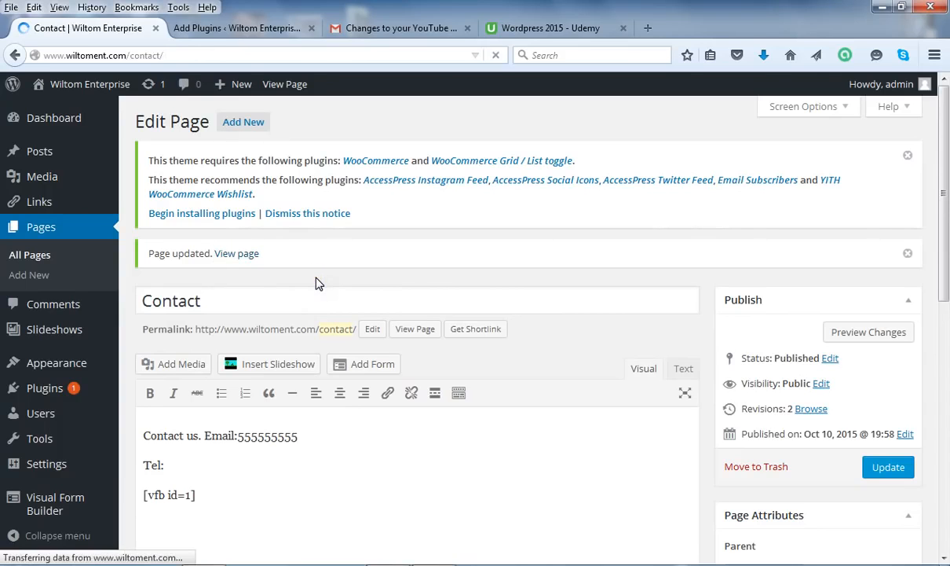
click(317, 280)
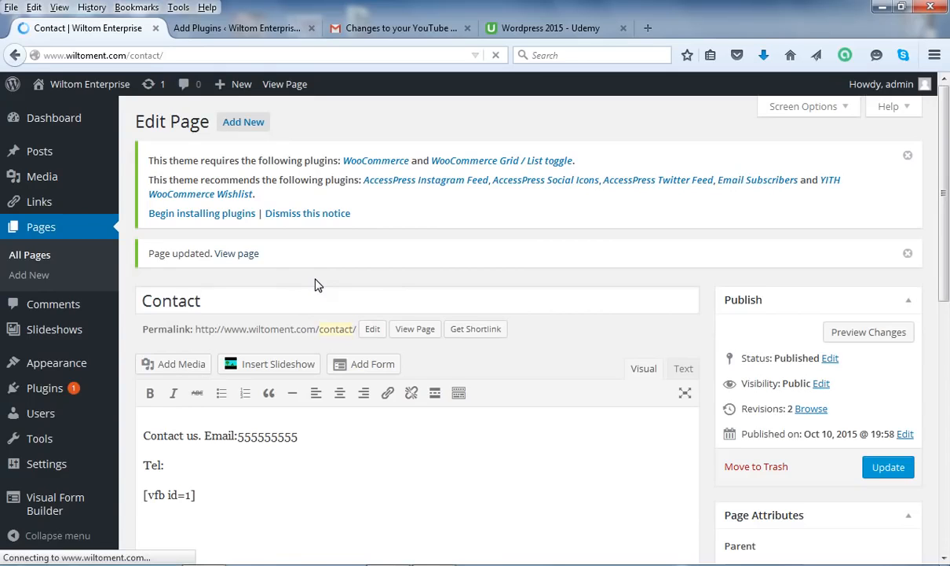
click(312, 281)
click(311, 281)
click(310, 283)
click(310, 288)
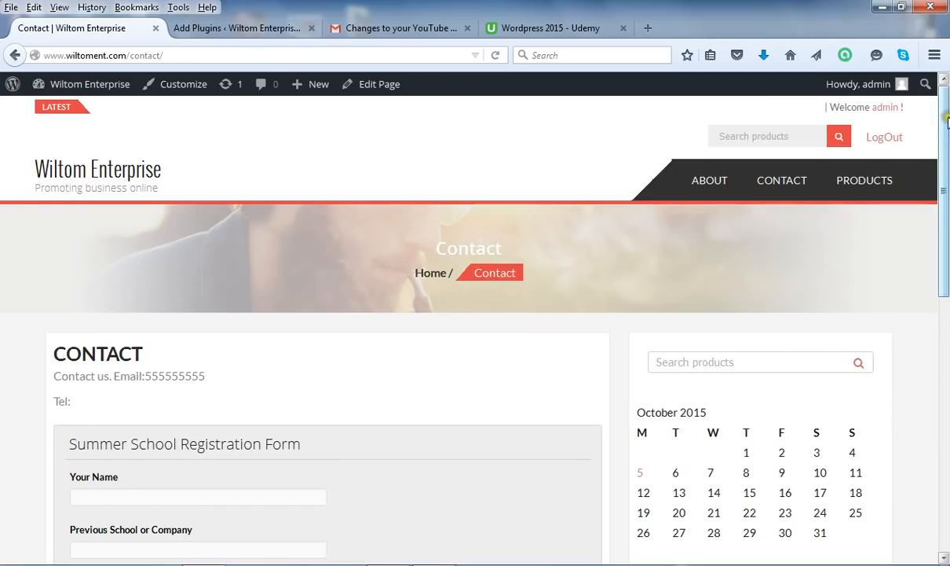
Pick October 22 from the Date field's calendar so it reads 10/22/2015
drag(947, 122, 947, 238)
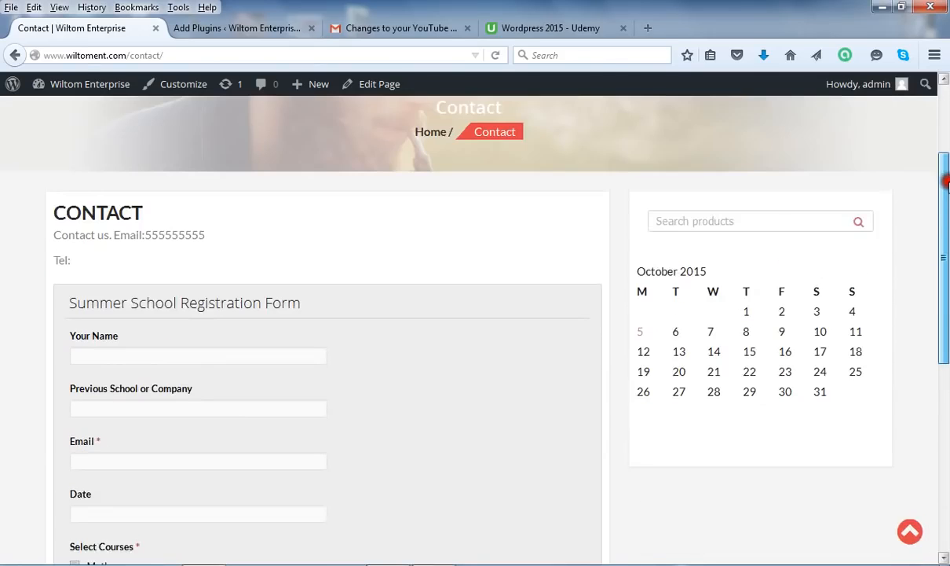
scroll(113, 373, up, 1)
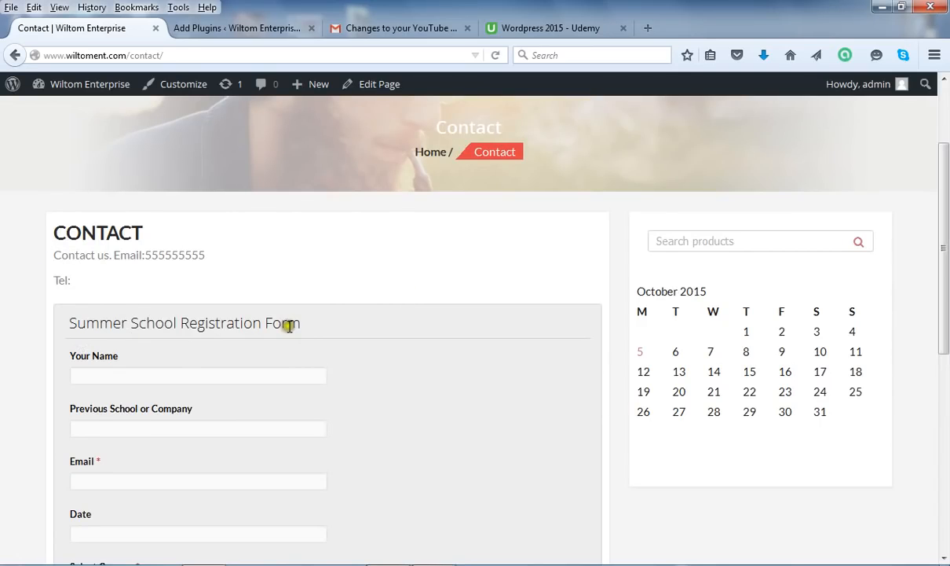
click(110, 374)
drag(946, 206, 946, 230)
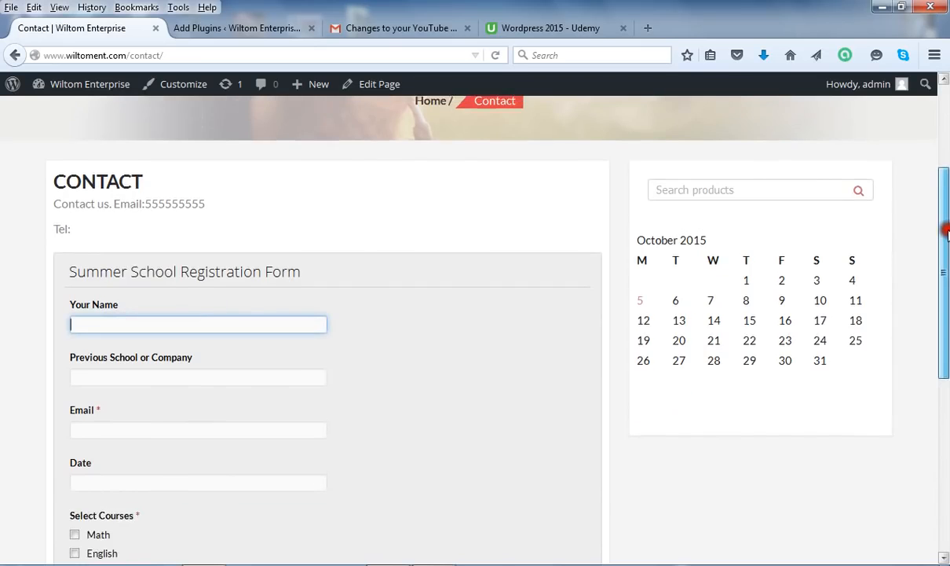
scroll(188, 197, down, 2)
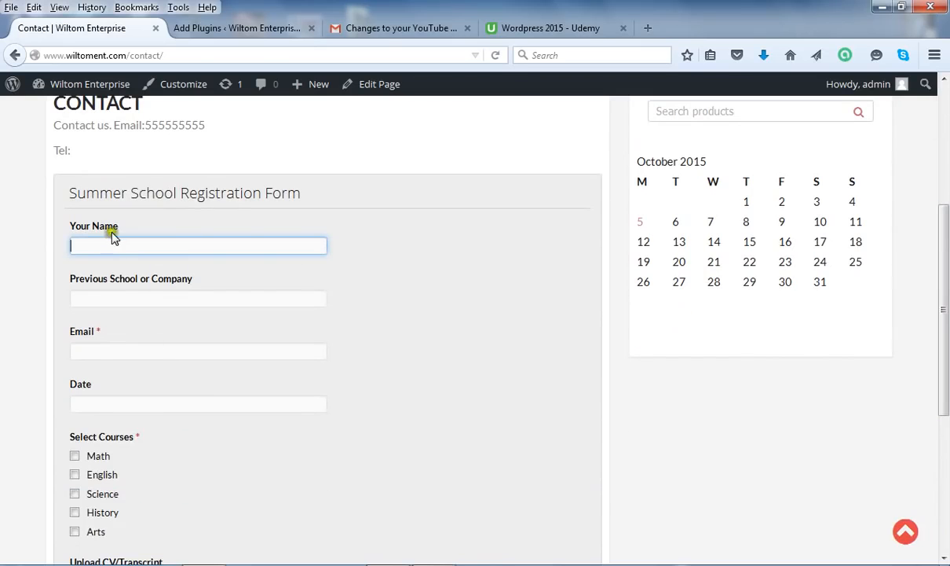
click(116, 295)
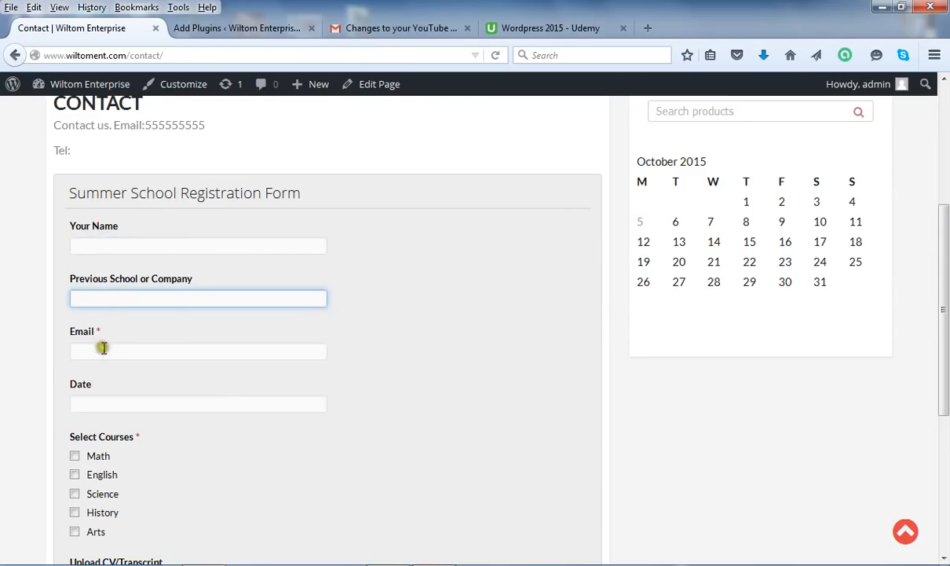
click(103, 348)
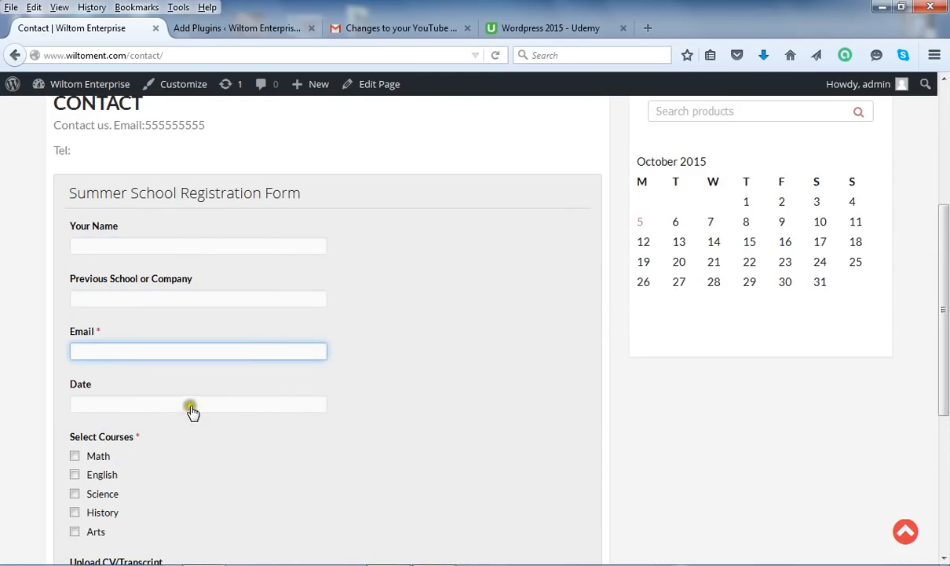
click(95, 405)
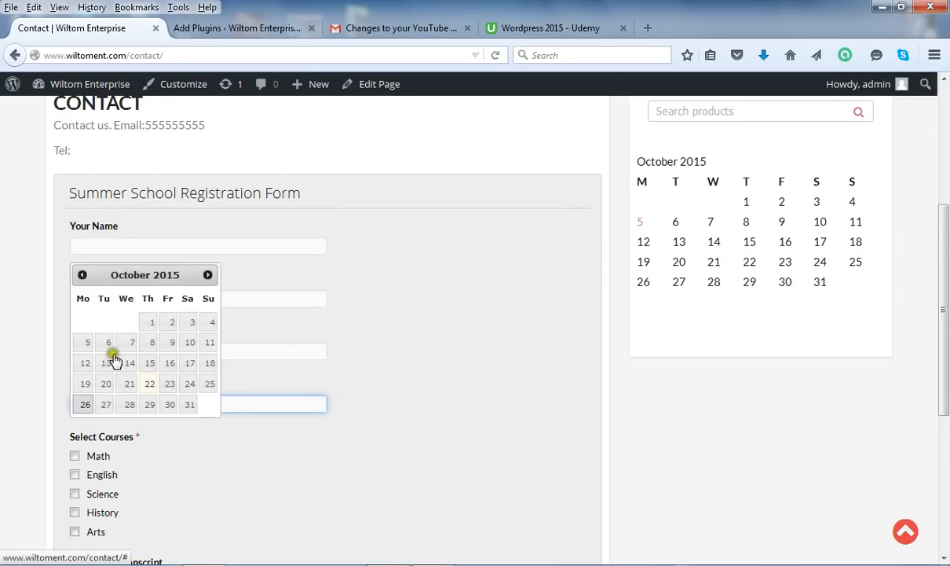
click(161, 386)
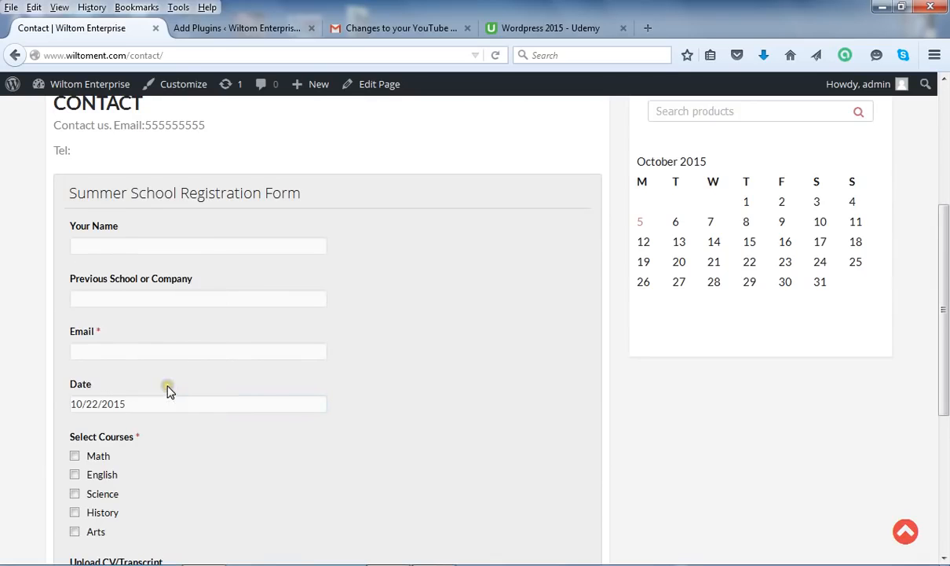
click(106, 247)
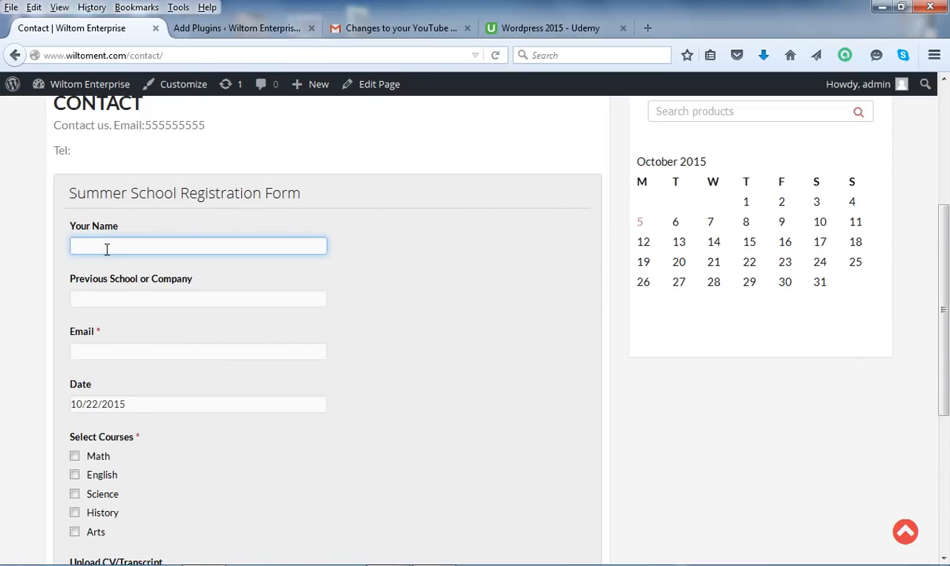
Enter the applicant's name, 'harvard university' as previous school, and their e-mail address
text(emmano)
click(142, 302)
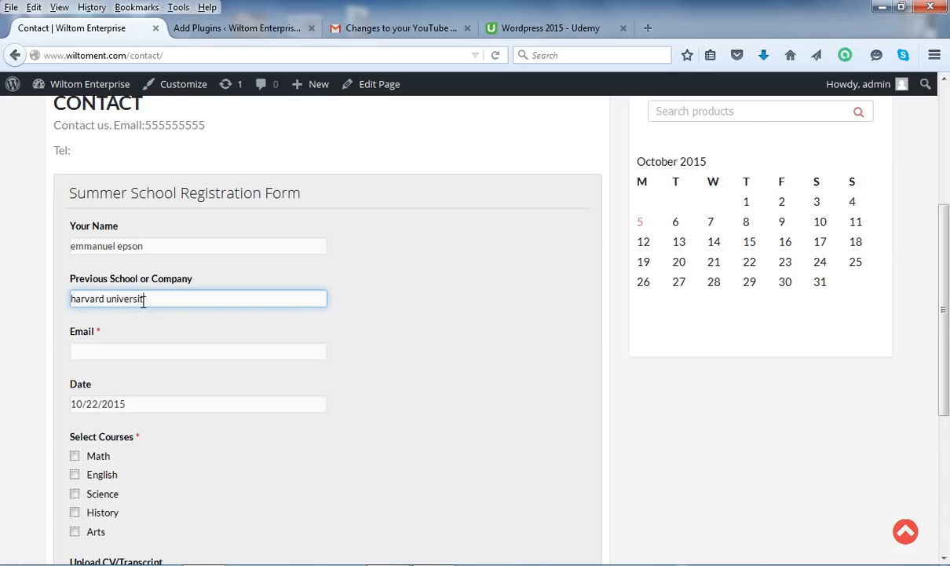
click(93, 353)
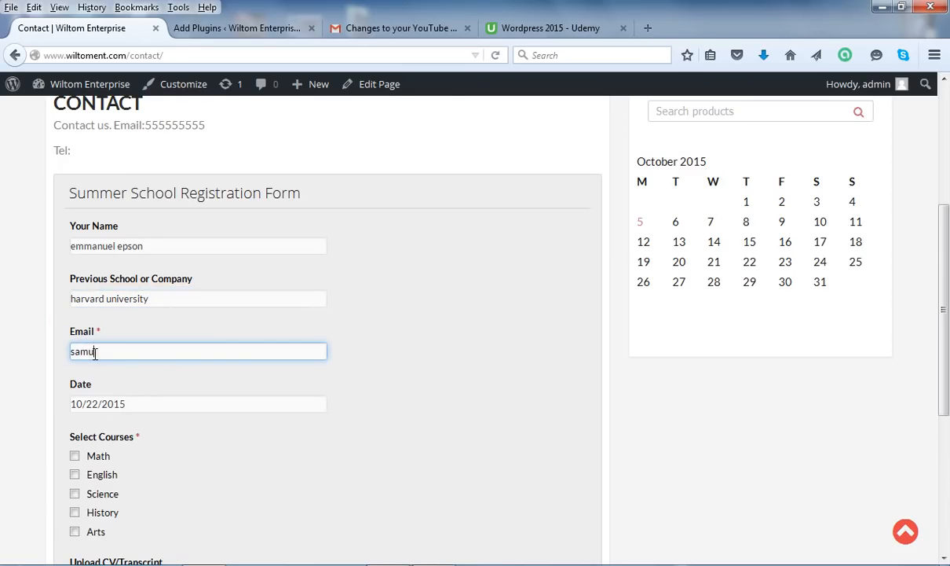
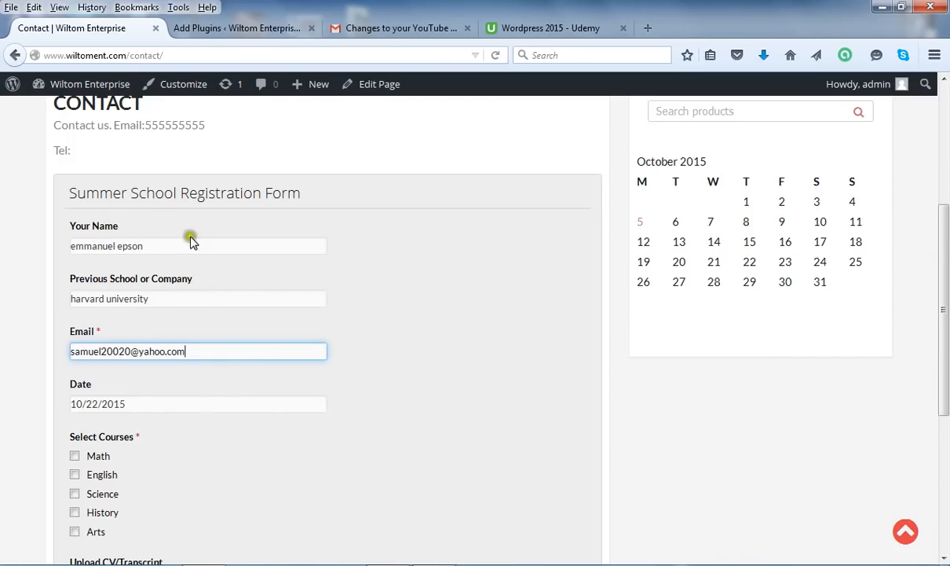
drag(945, 283, 946, 333)
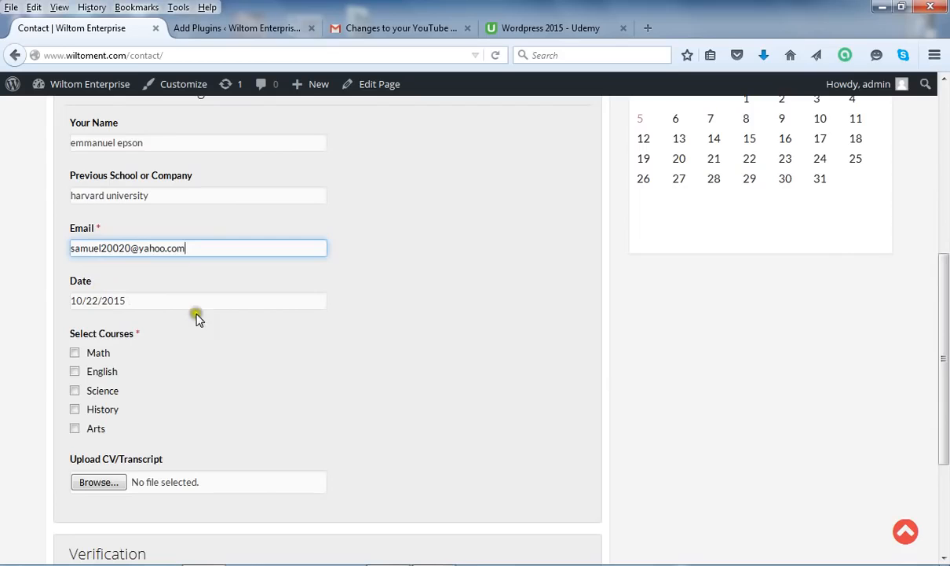
Re-pick October 22 in the Date field's calendar
click(295, 301)
click(179, 303)
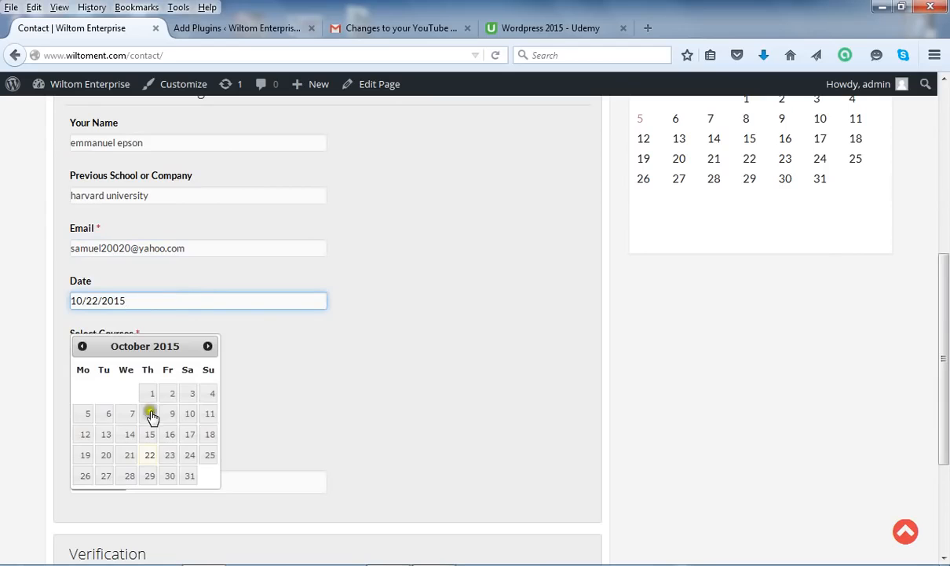
click(148, 456)
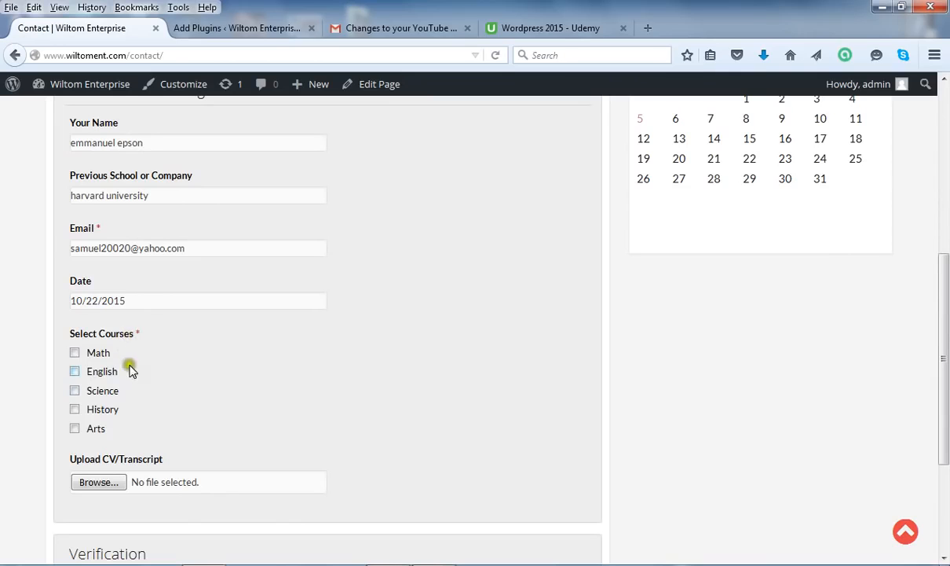
Tick Math, English and Science as courses, leaving History and Arts unticked
click(74, 353)
click(74, 372)
click(77, 391)
click(76, 409)
click(75, 392)
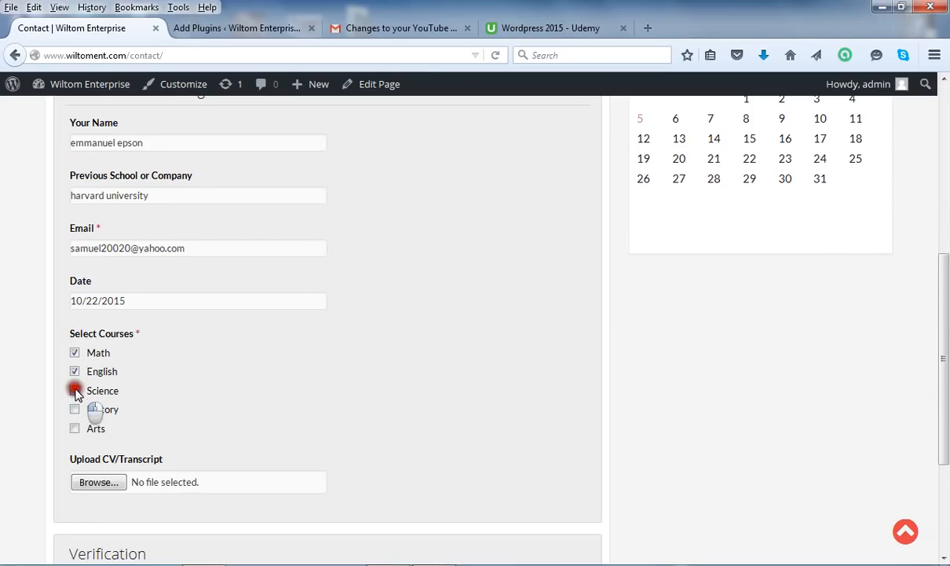
click(74, 428)
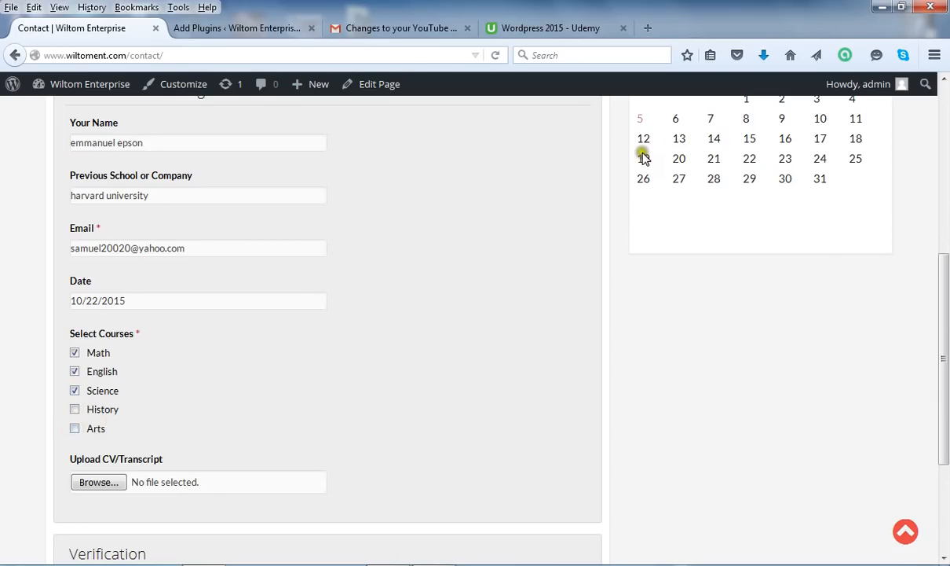
click(75, 410)
Attach WebDesigning.gif from the Desktop as the CV/Transcript upload
click(120, 480)
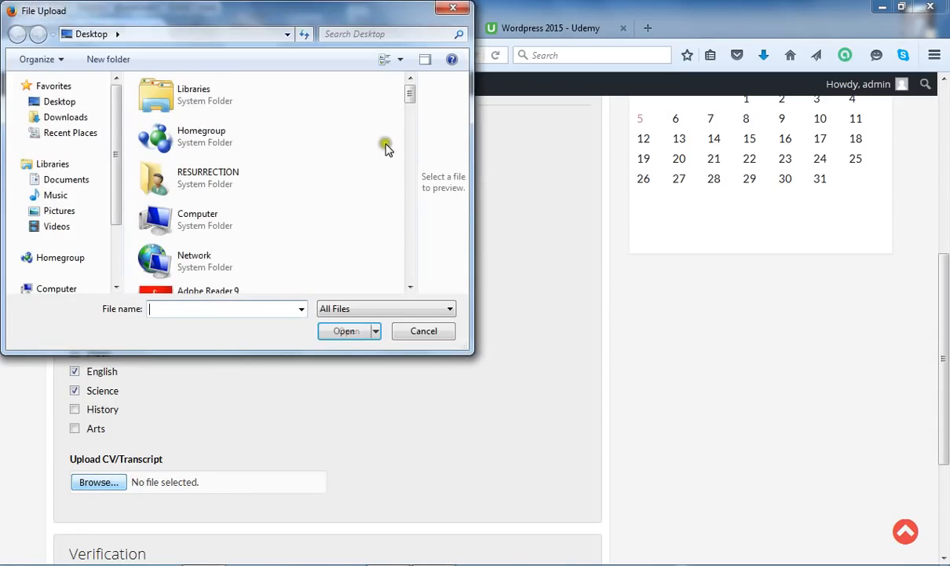
drag(409, 95, 411, 307)
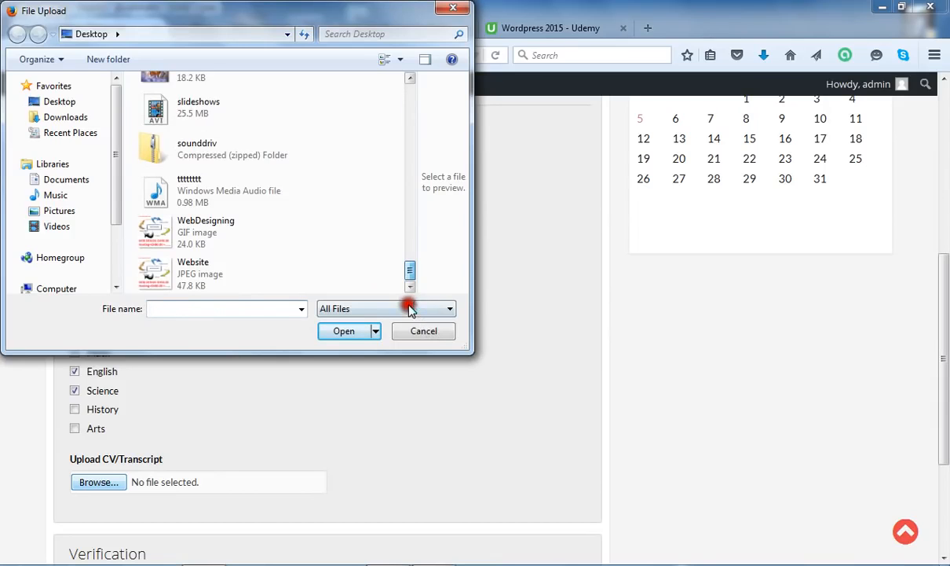
click(236, 228)
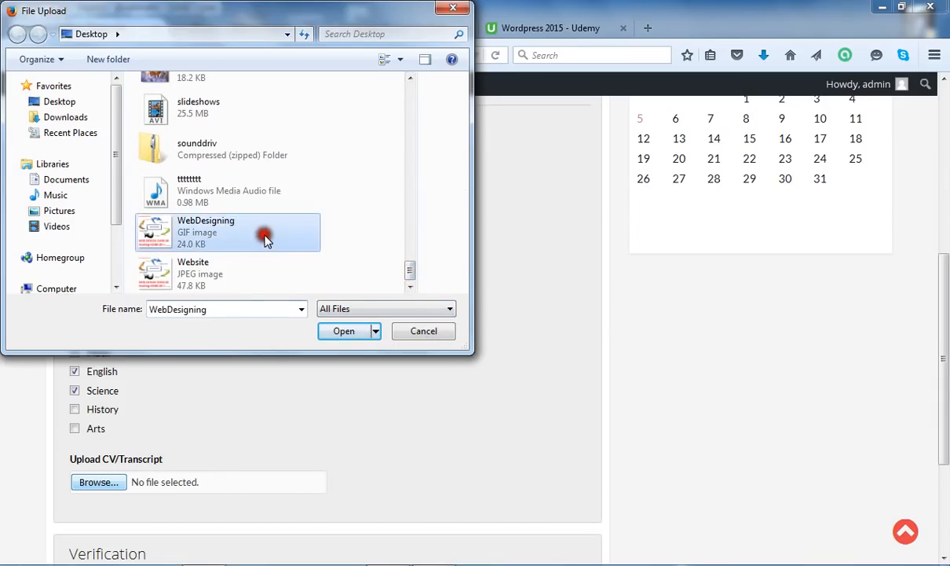
click(353, 330)
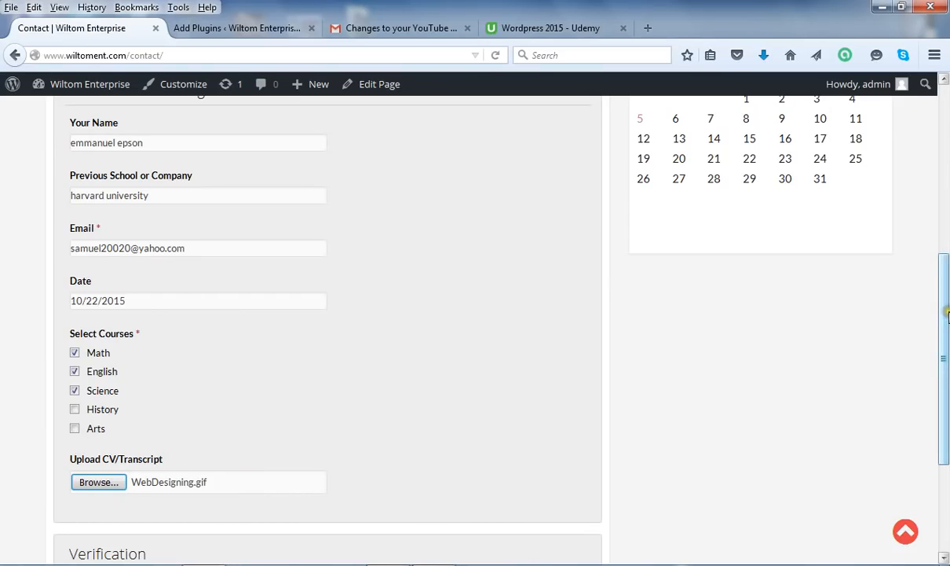
Scroll down to reveal the Verification section and the Submit button
drag(948, 314, 946, 403)
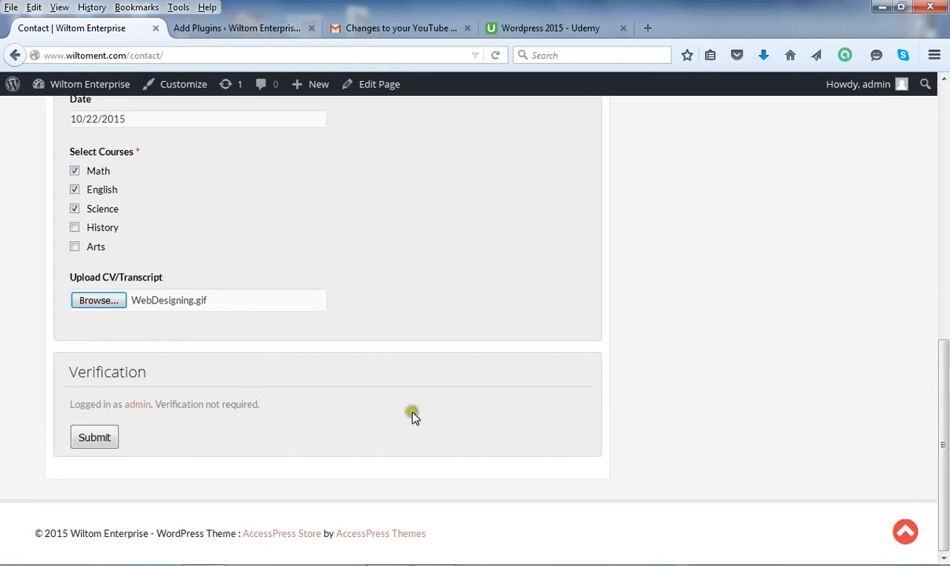
Submit the Summer School Registration Form and confirm the 'successfully submitted' thank-you message appears
click(98, 442)
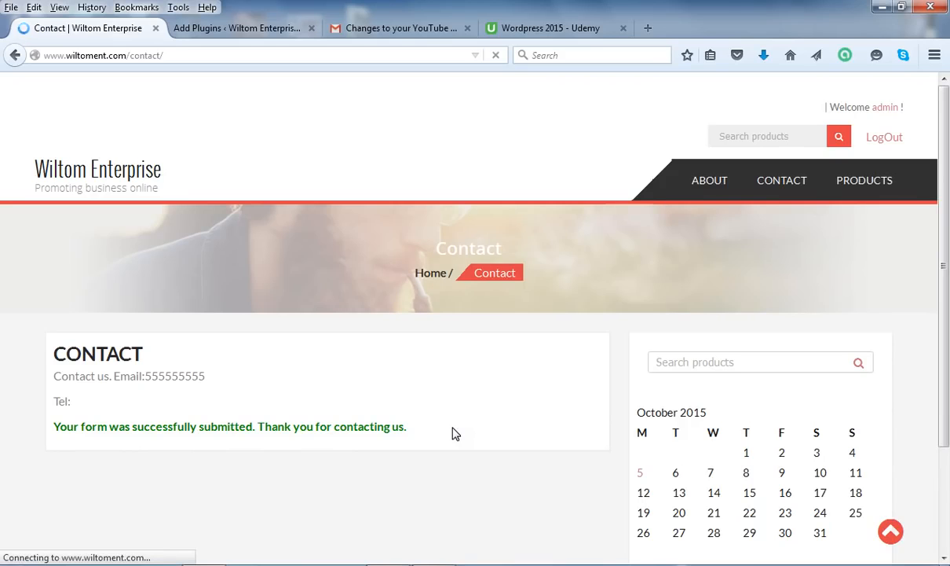
click(940, 307)
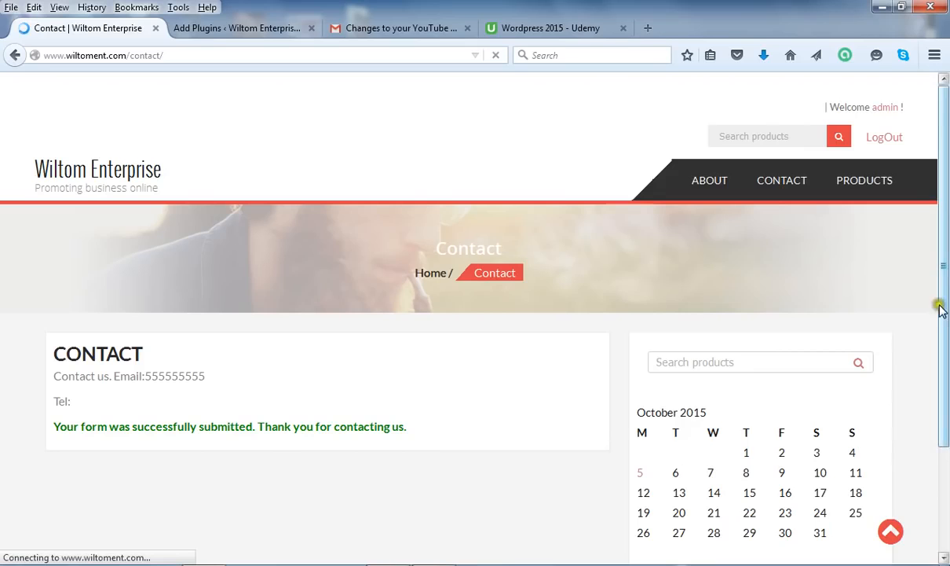
mouse_move(945, 284)
mouse_down()
mouse_move(945, 427)
mouse_move(943, 280)
mouse_up()
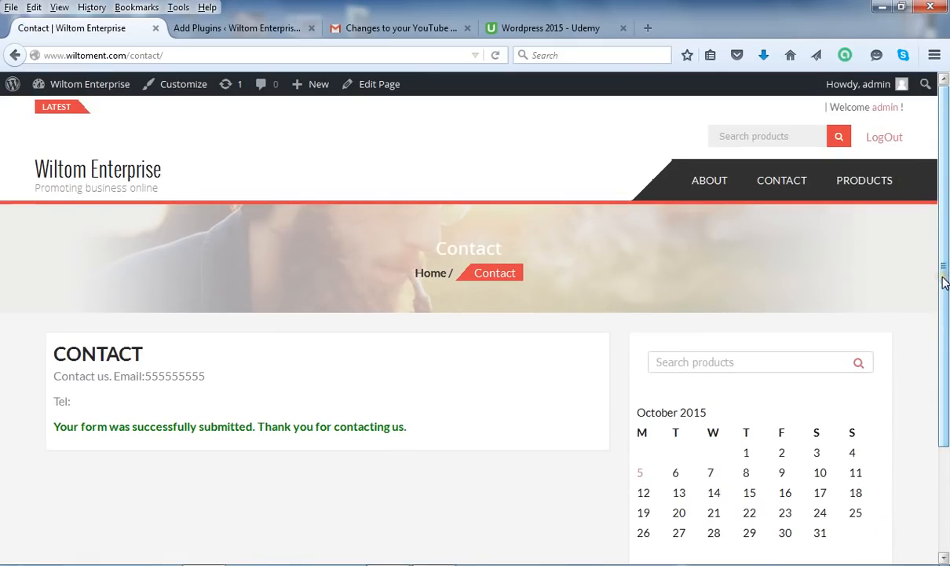
click(230, 368)
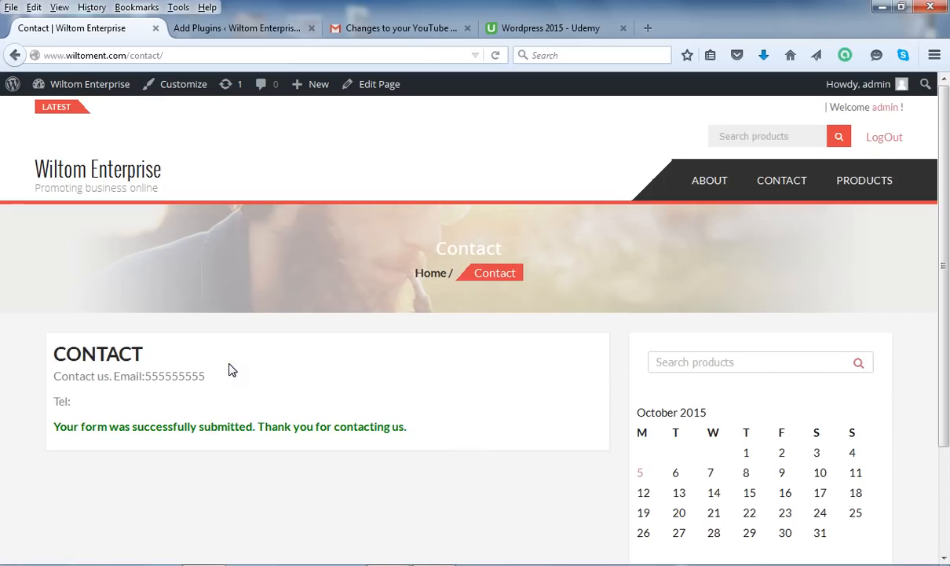
Reload the Contact page and scroll through the now-blank registration form with no file selected
click(205, 57)
click(207, 57)
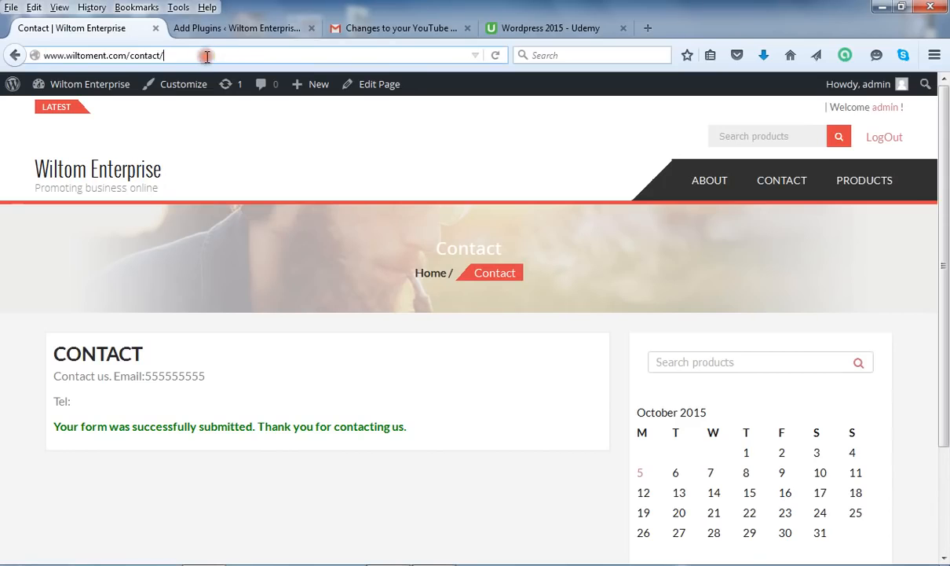
key(Return)
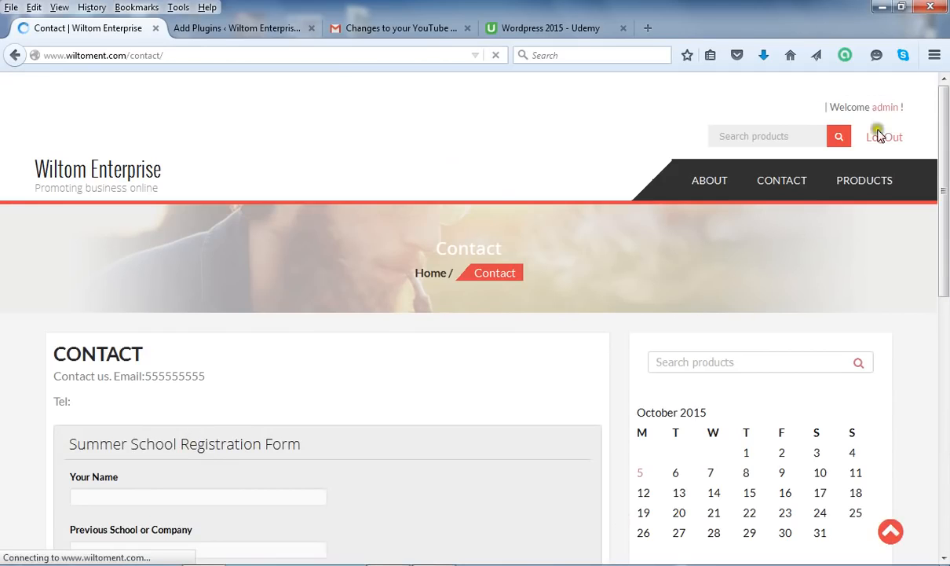
drag(945, 188, 947, 439)
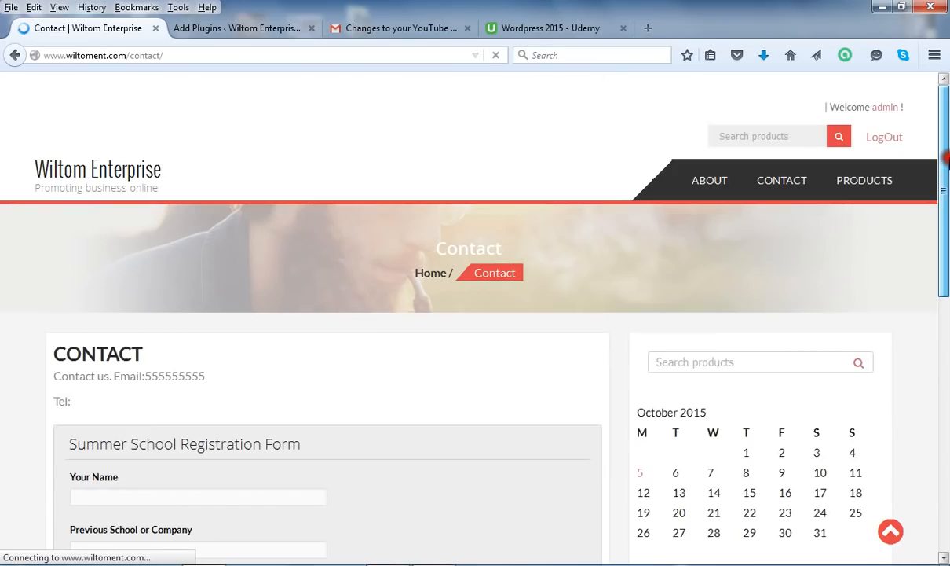
scroll(947, 442, down, 3)
scroll(947, 444, down, 4)
drag(947, 444, 946, 397)
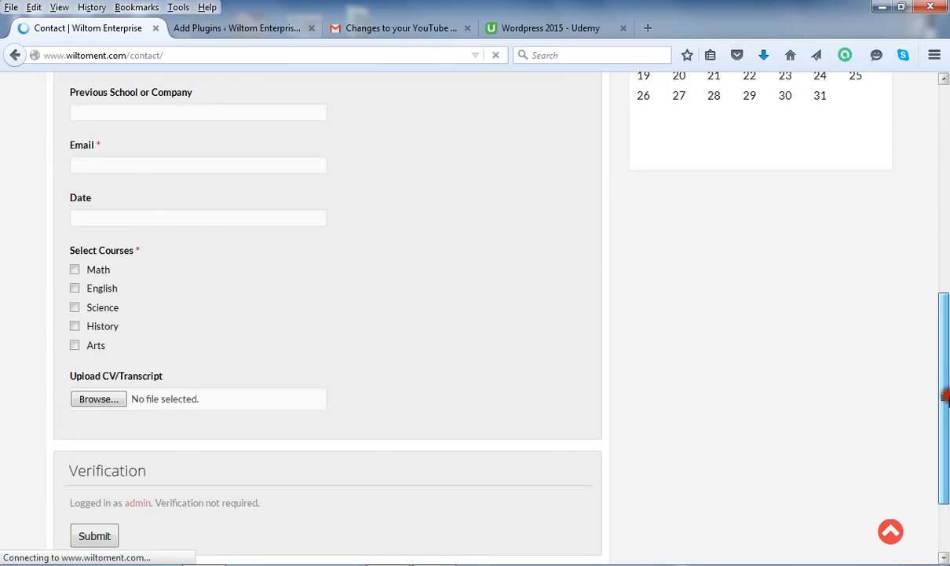